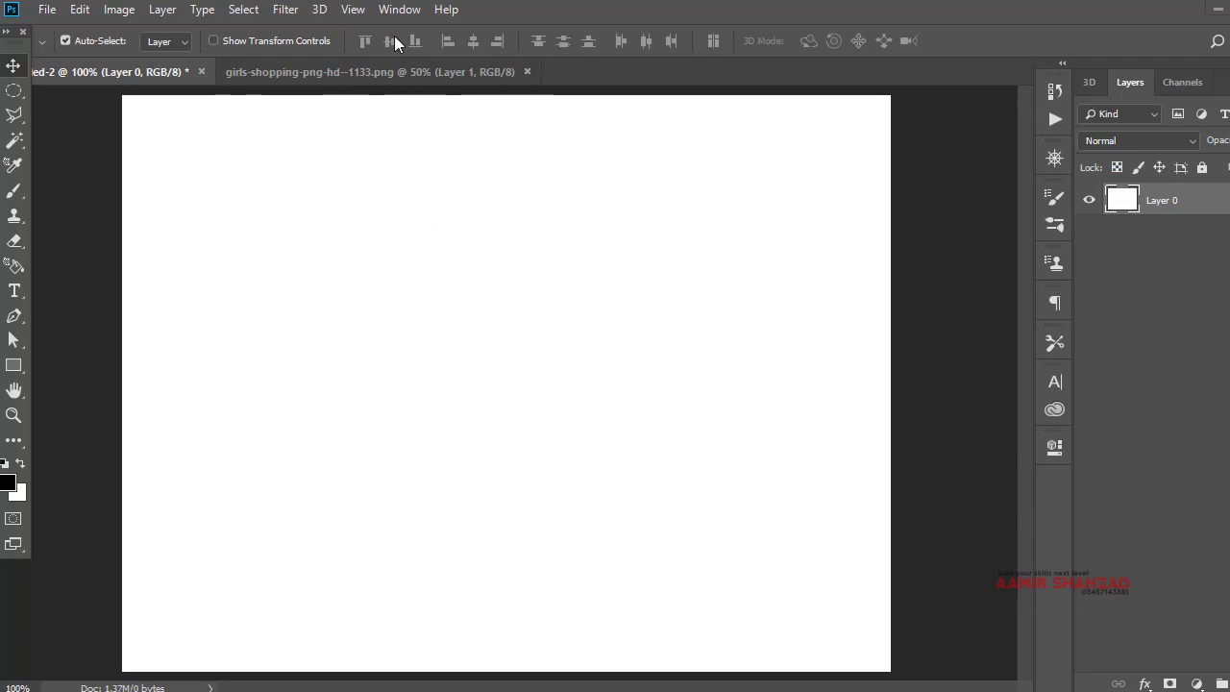
# Copy the cut-out woman with shopping bags from the girls-shopping tab into the poster
pyautogui.click(395, 71)
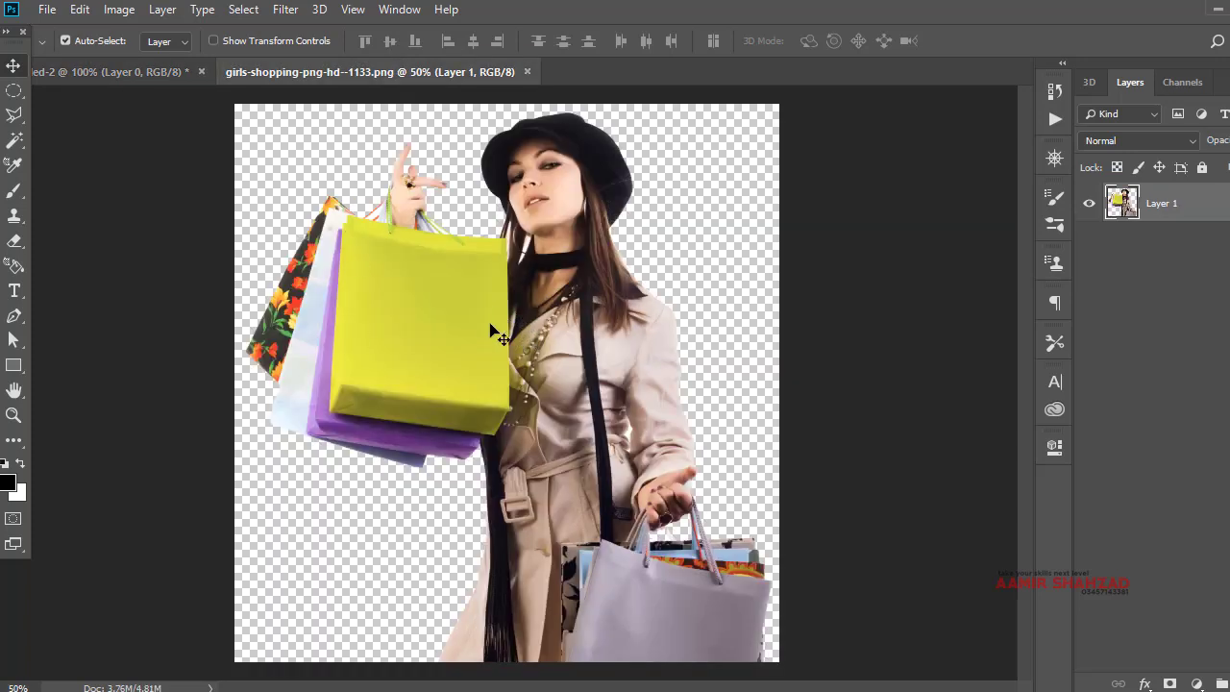
pyautogui.hotkey('alt', 'Tab')
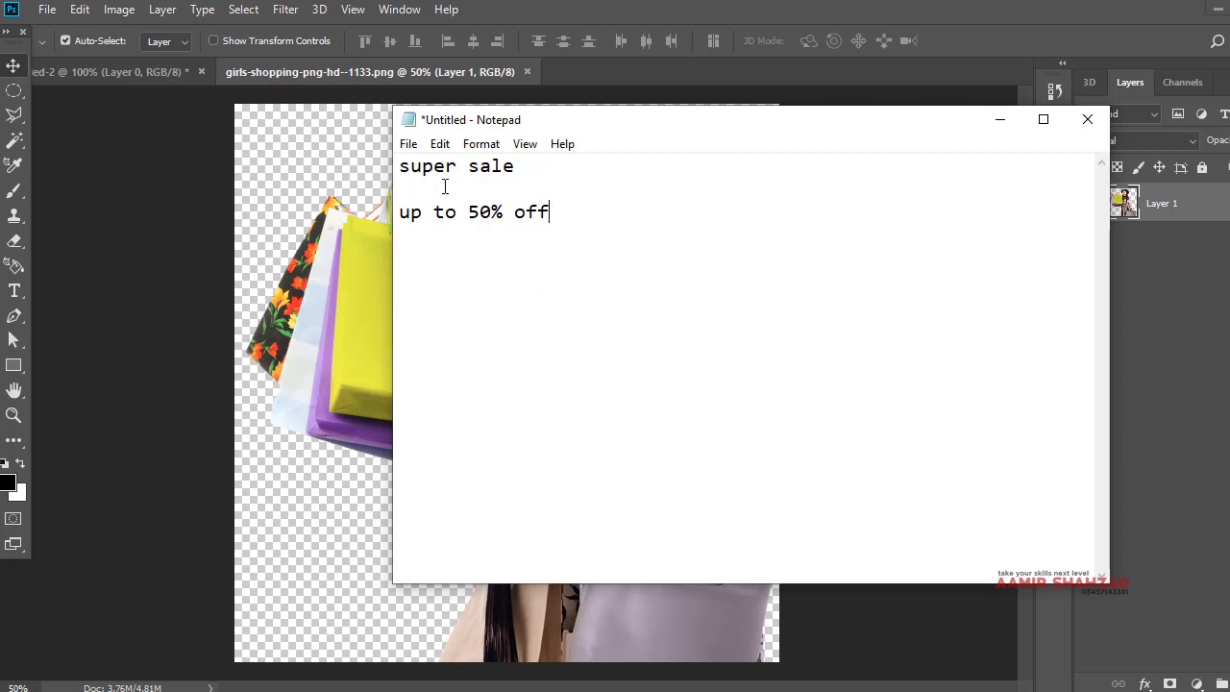
pyautogui.click(125, 76)
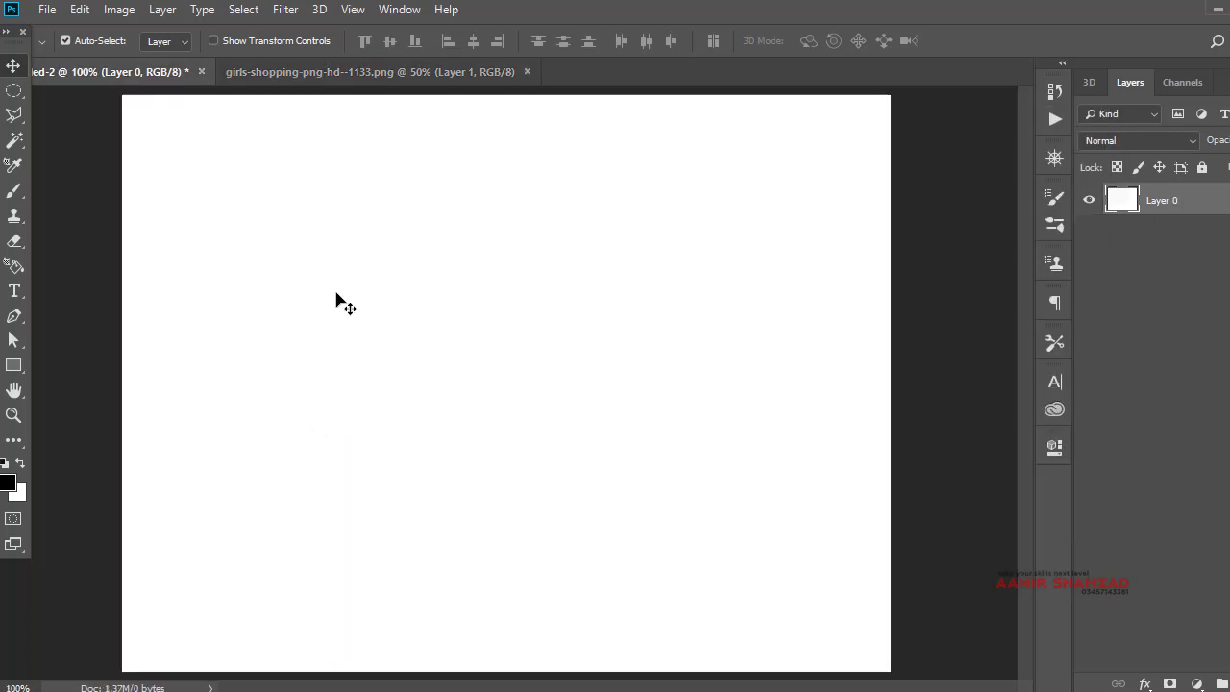
pyautogui.click(398, 73)
pyautogui.moveTo(407, 311)
pyautogui.mouseDown()
pyautogui.moveTo(137, 144)
pyautogui.moveTo(123, 77)
pyautogui.moveTo(475, 377)
pyautogui.mouseUp()
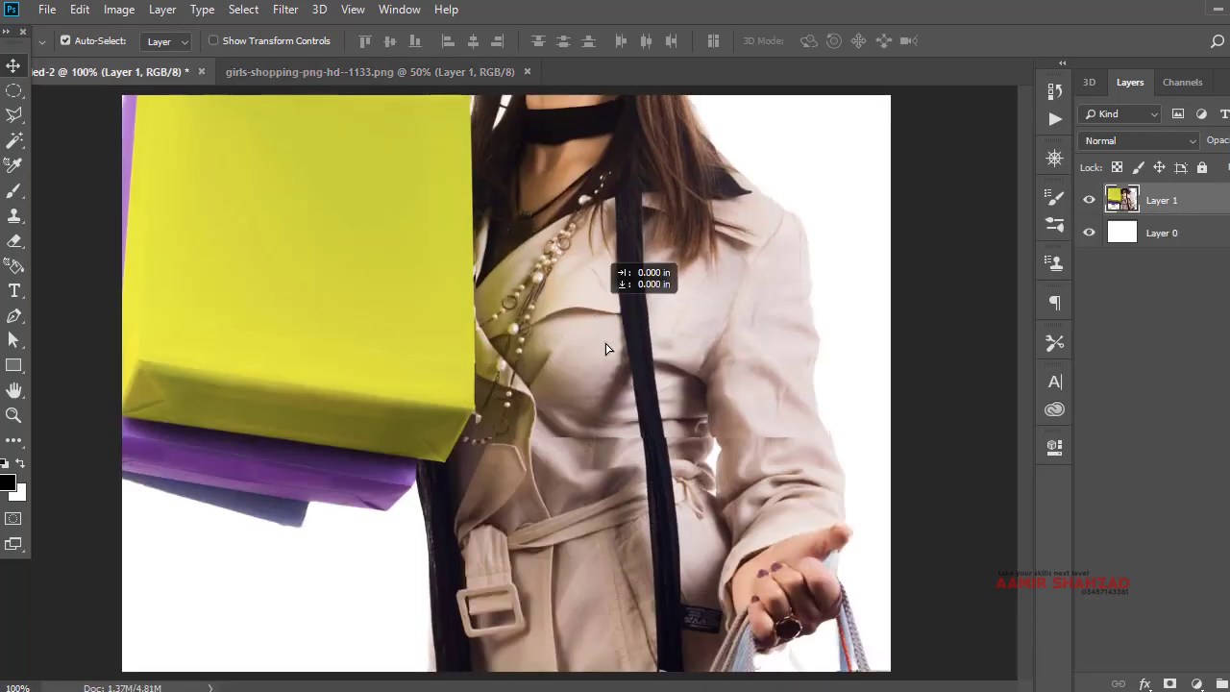
pyautogui.moveTo(603, 304); pyautogui.dragTo(616, 442)
# Scale the woman proportionally to 45% and position her left of centre
pyautogui.click(80, 9)
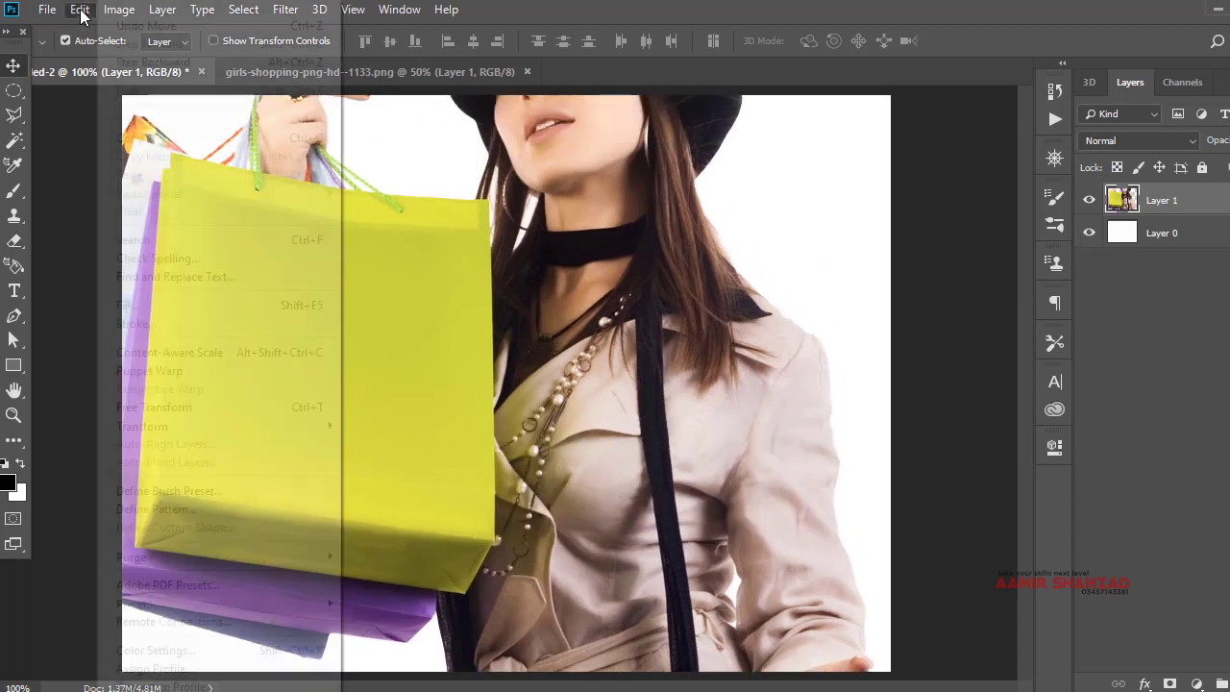
pyautogui.click(236, 407)
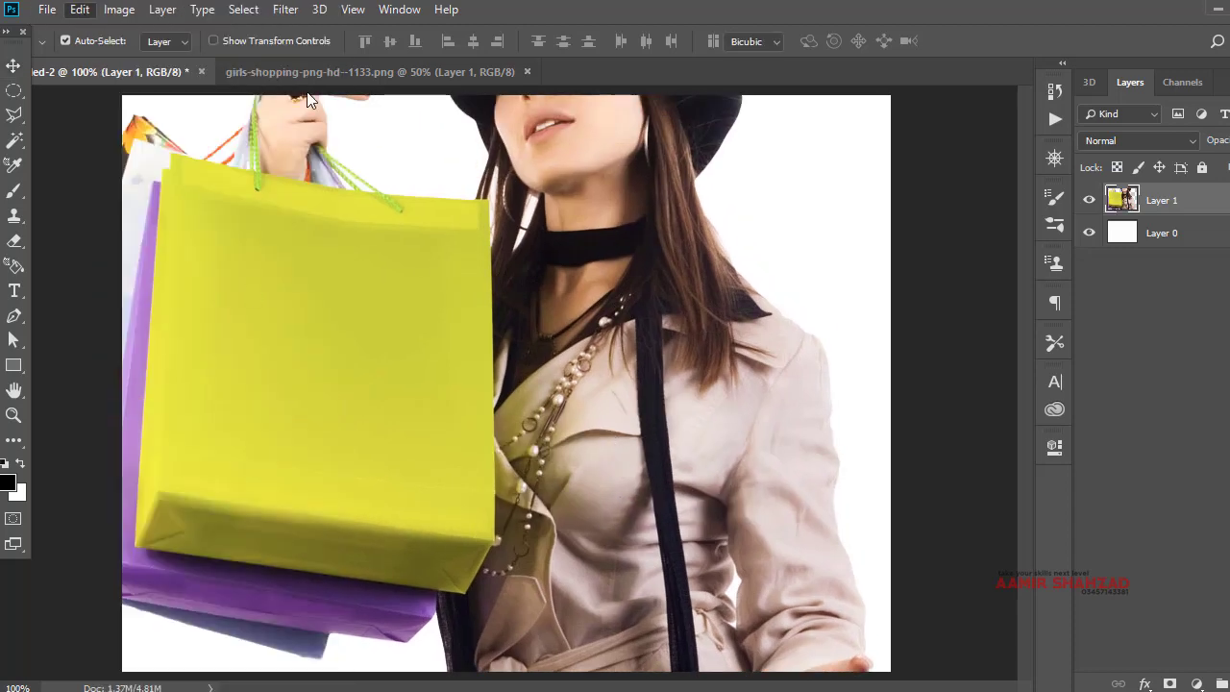
pyautogui.click(333, 40)
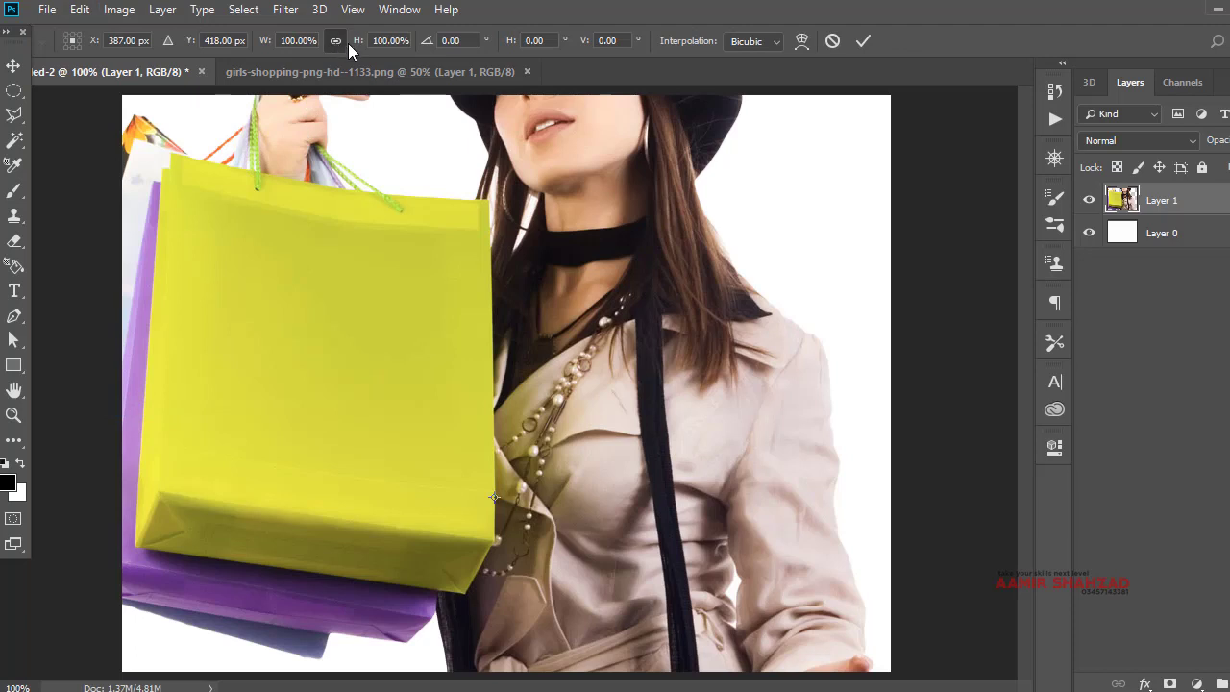
pyautogui.click(306, 42)
pyautogui.write('45')
pyautogui.press('Tab')
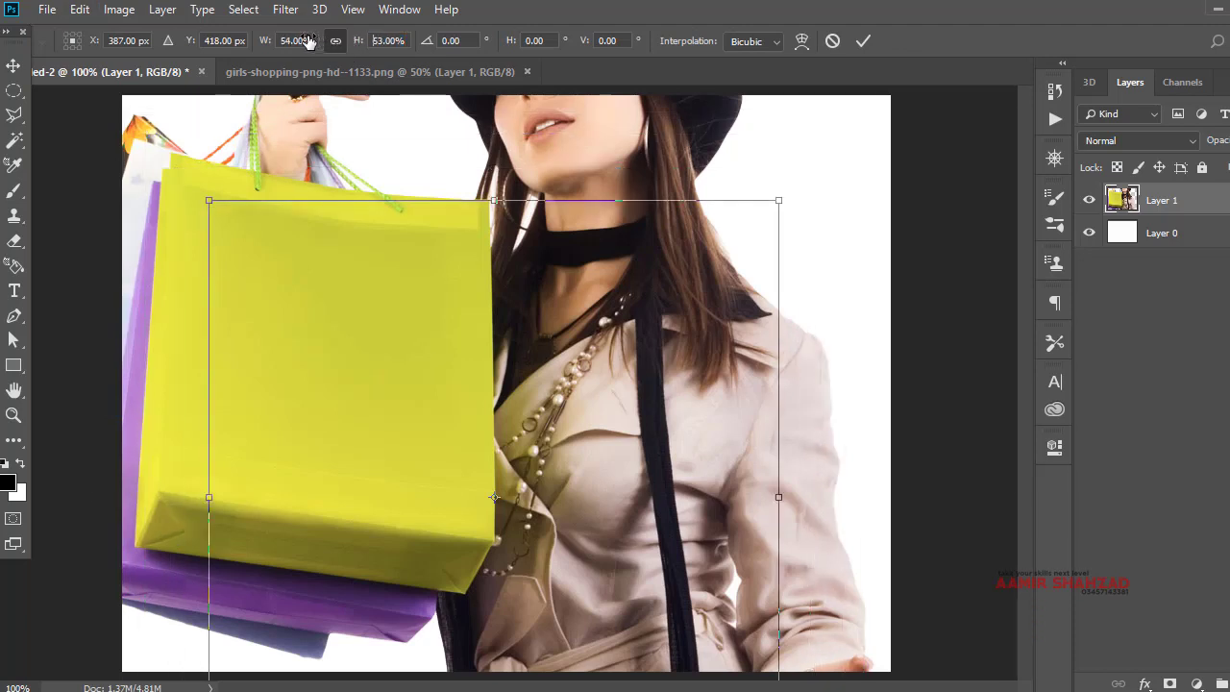
pyautogui.moveTo(517, 453); pyautogui.dragTo(484, 370)
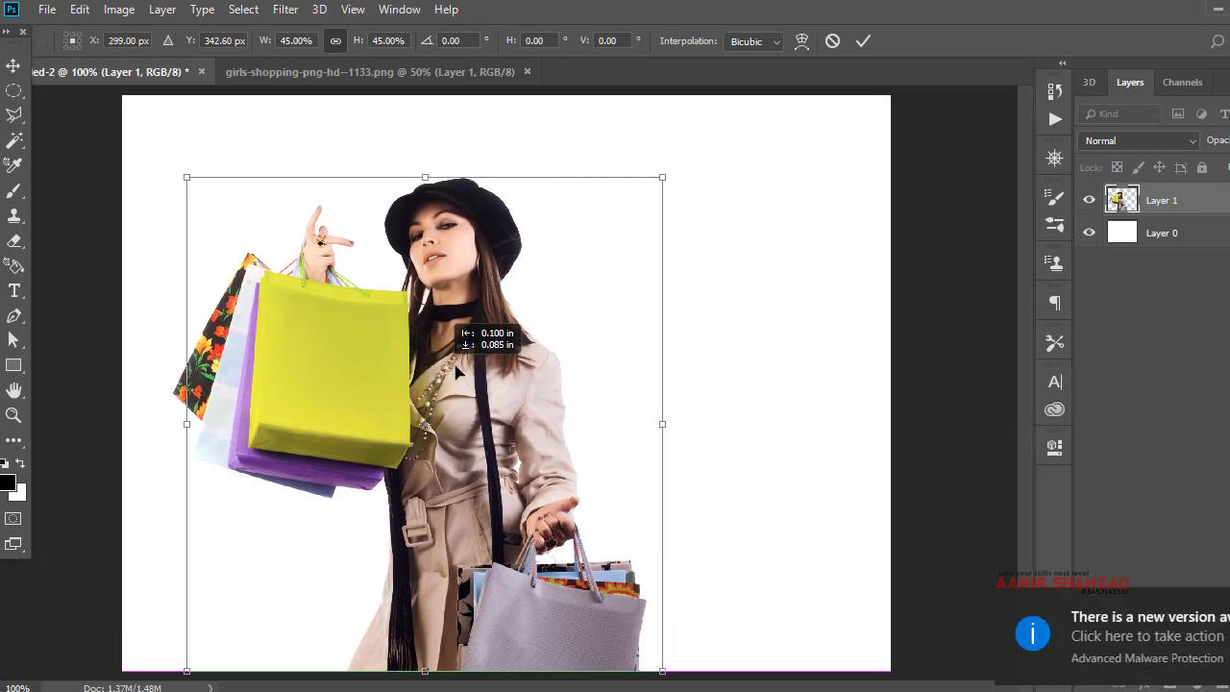
pyautogui.moveTo(485, 370); pyautogui.dragTo(417, 379)
pyautogui.press('Return')
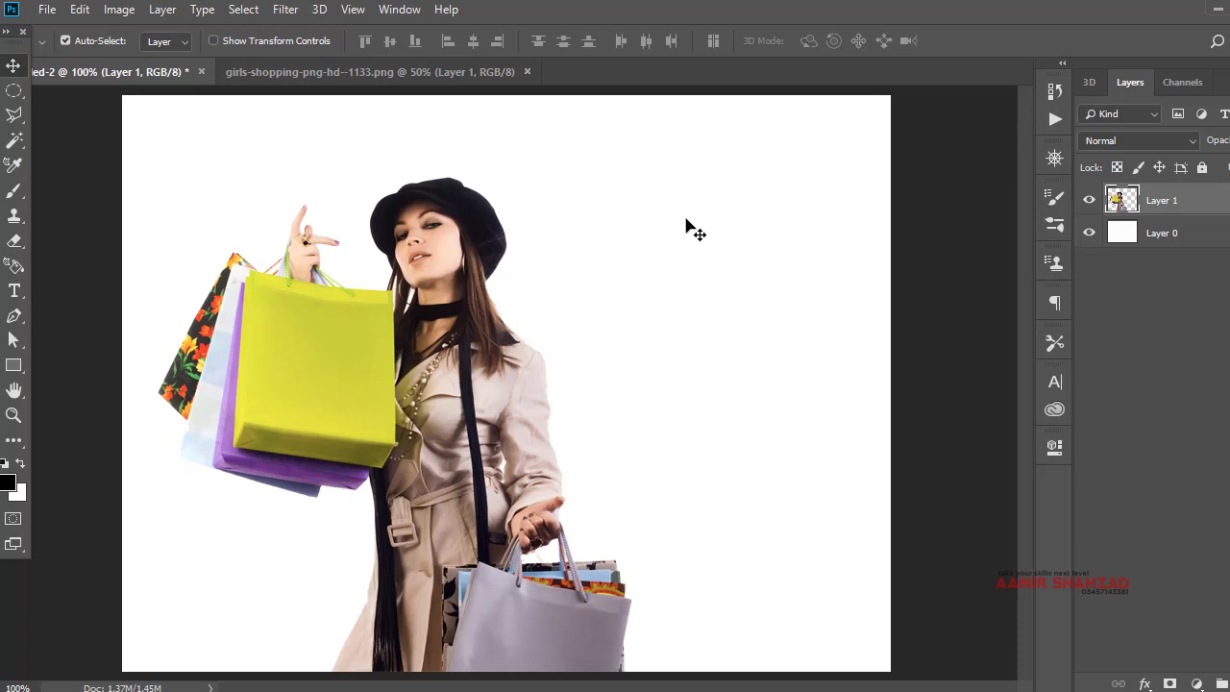
# Add a Gradient Overlay effect to the white background layer (Layer 0)
pyautogui.click(1175, 239)
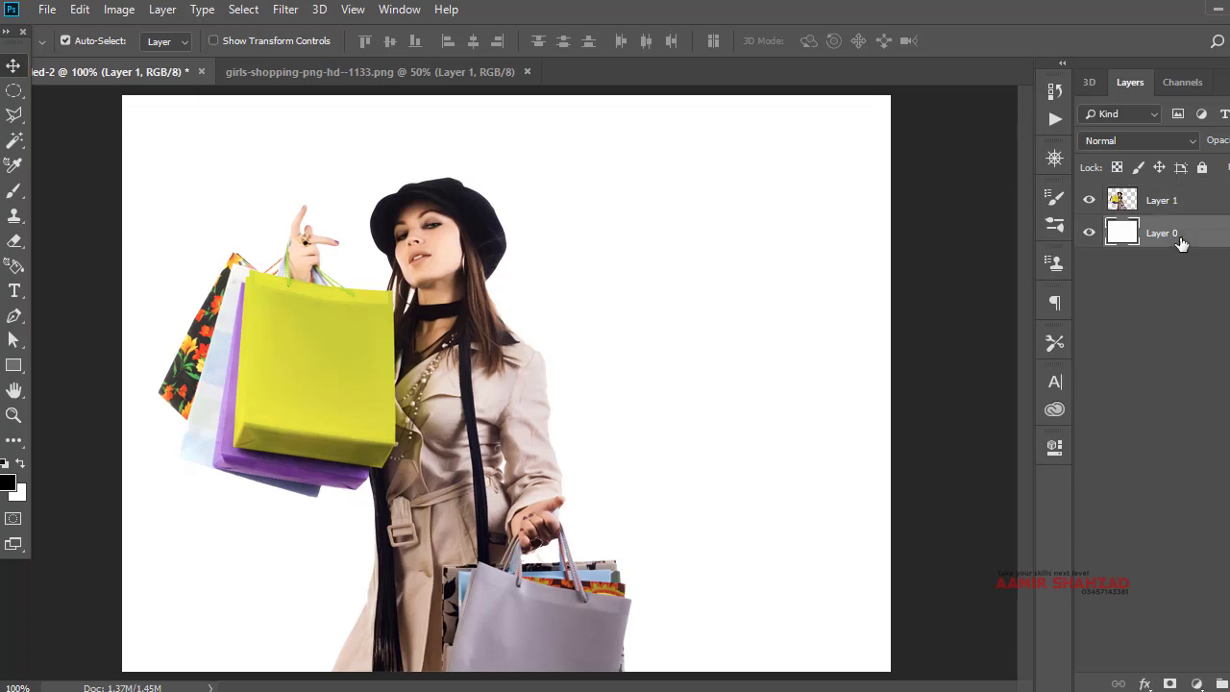
pyautogui.click(1144, 683)
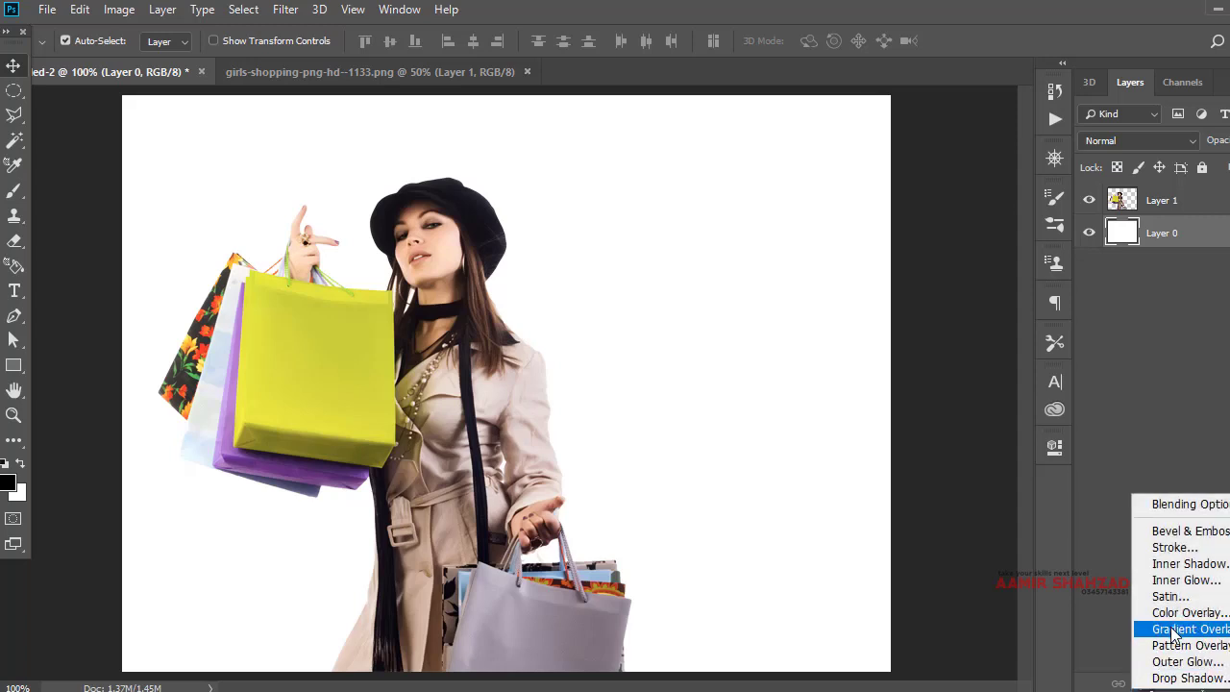
pyautogui.click(1174, 630)
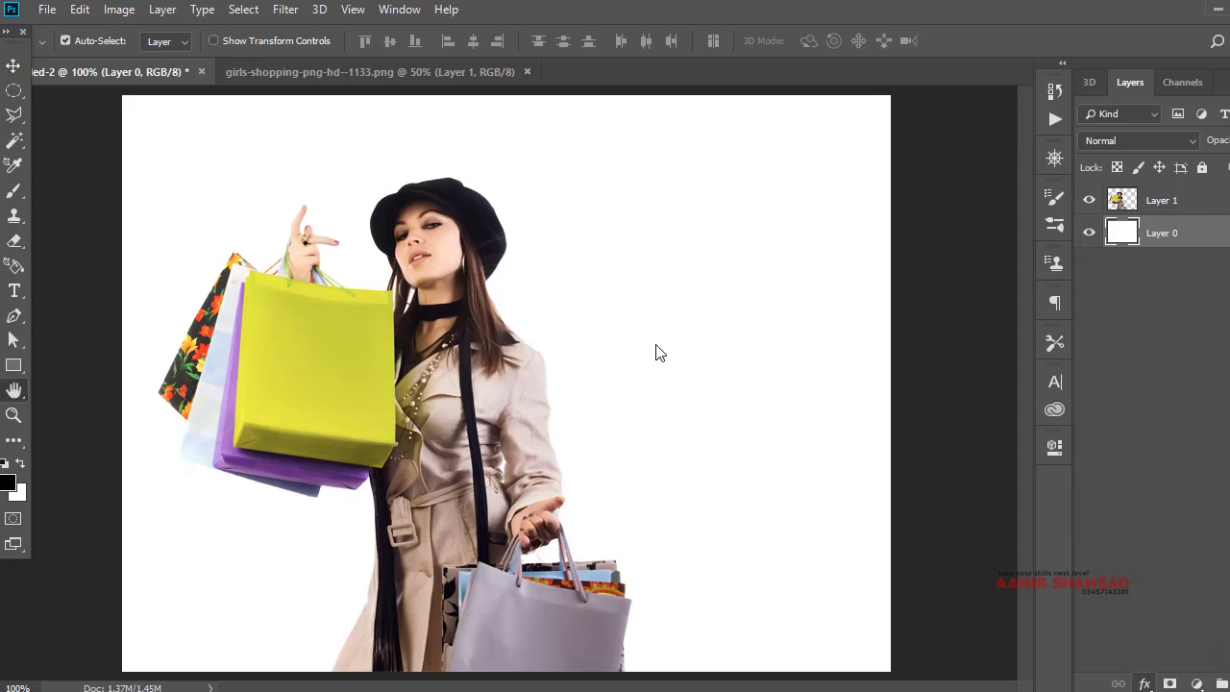
pyautogui.moveTo(728, 128); pyautogui.dragTo(901, 137)
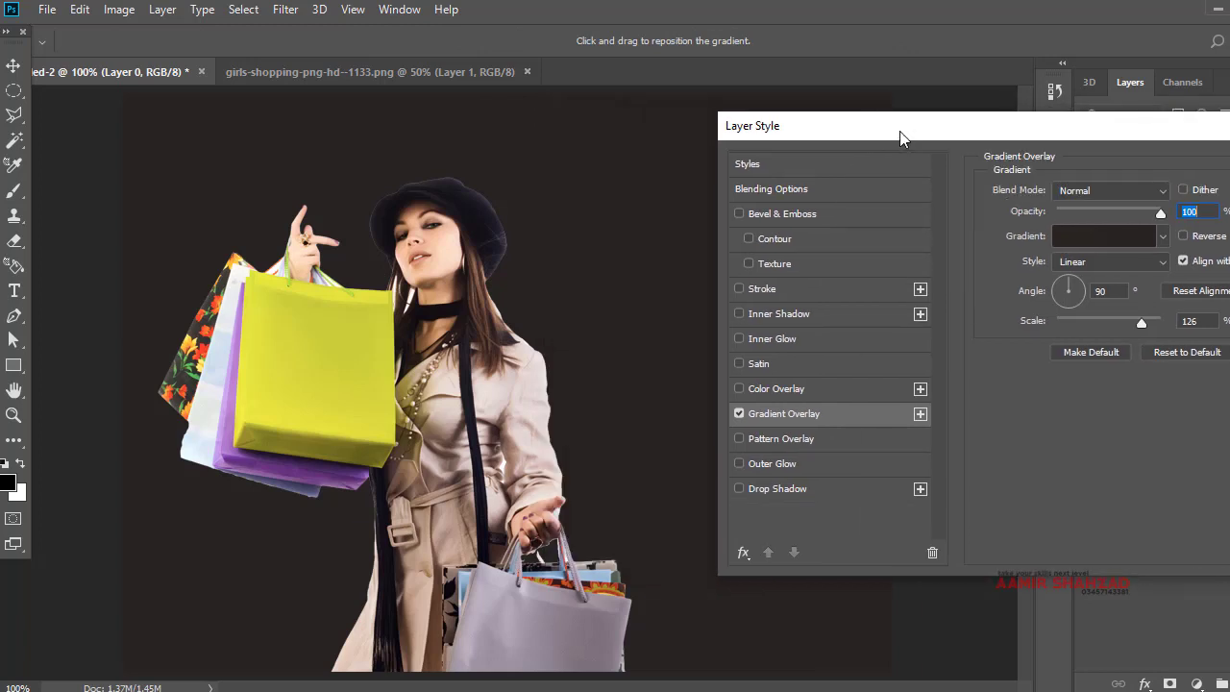
pyautogui.click(1094, 233)
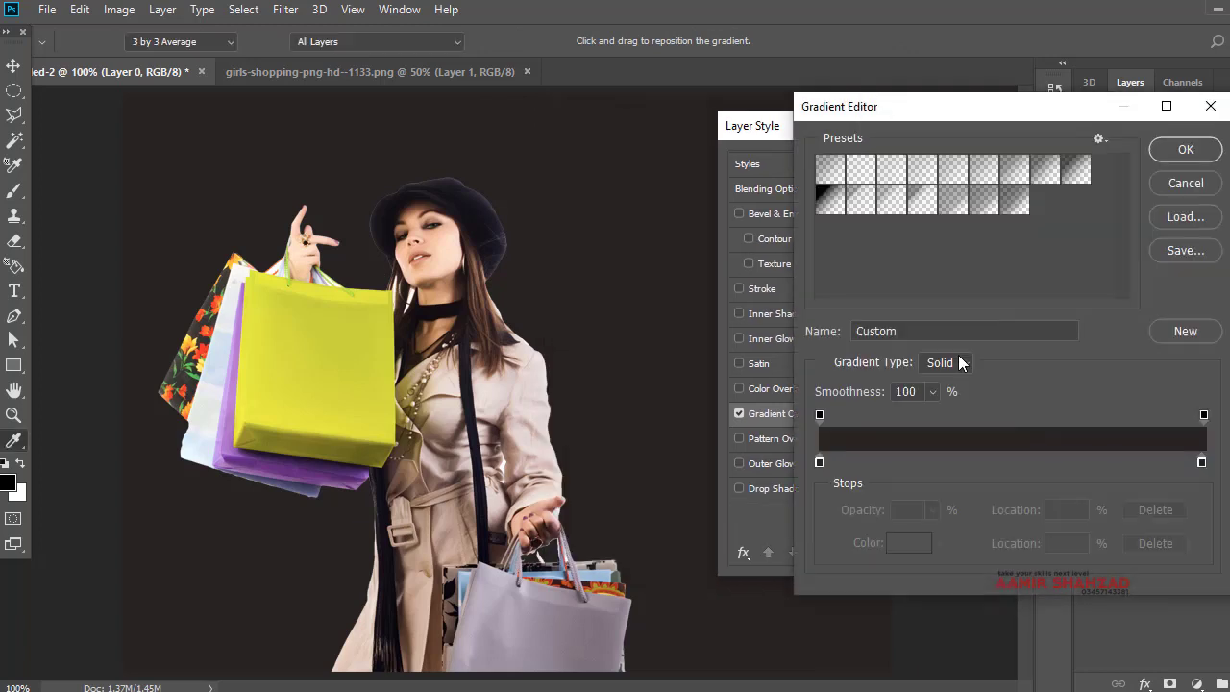
# Try beige and light colours sampled from the photo for the gradient stops
pyautogui.click(820, 466)
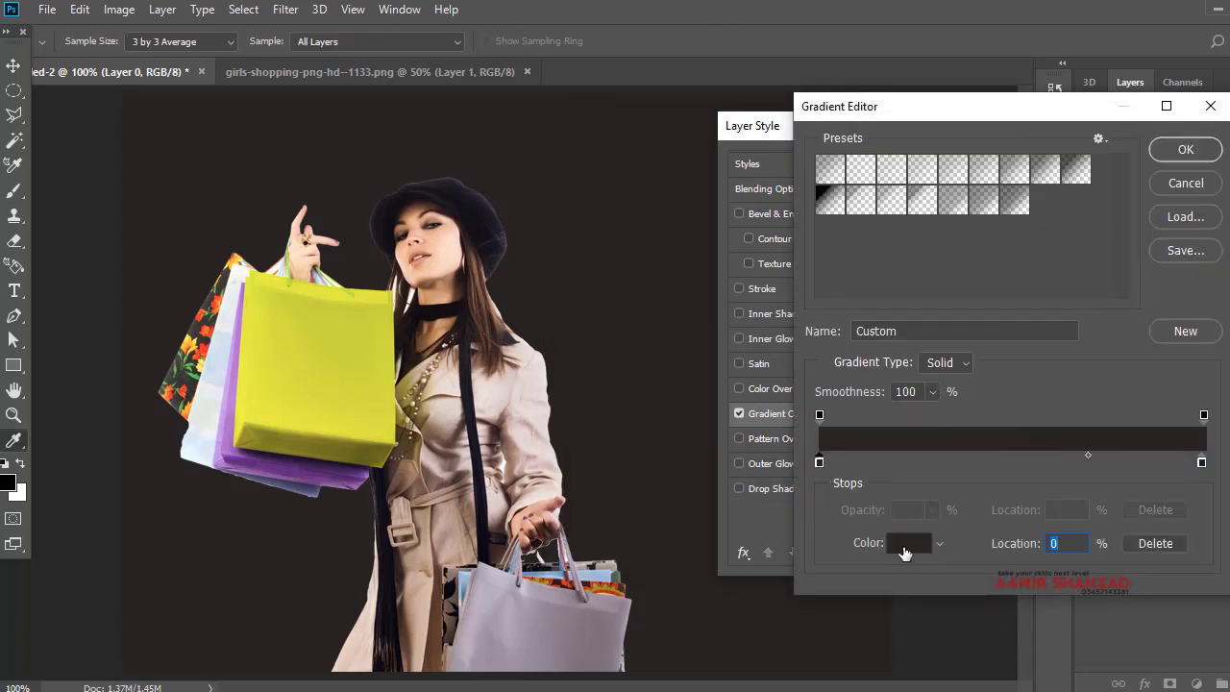
pyautogui.click(909, 544)
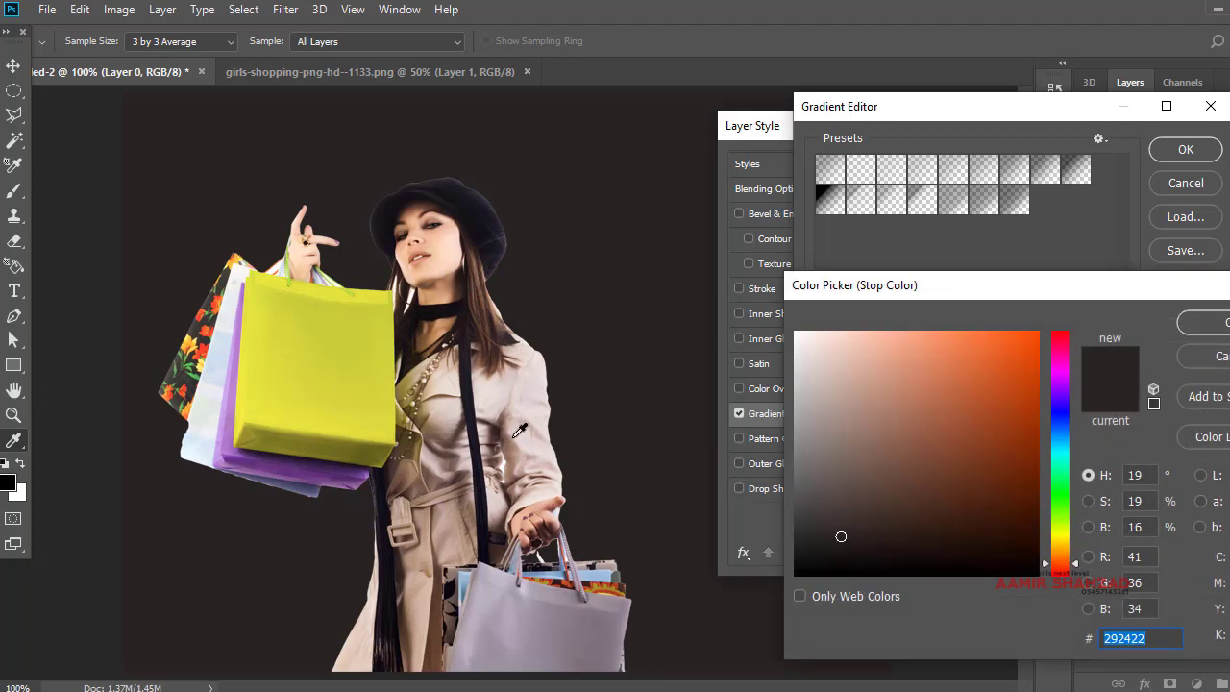
pyautogui.click(449, 406)
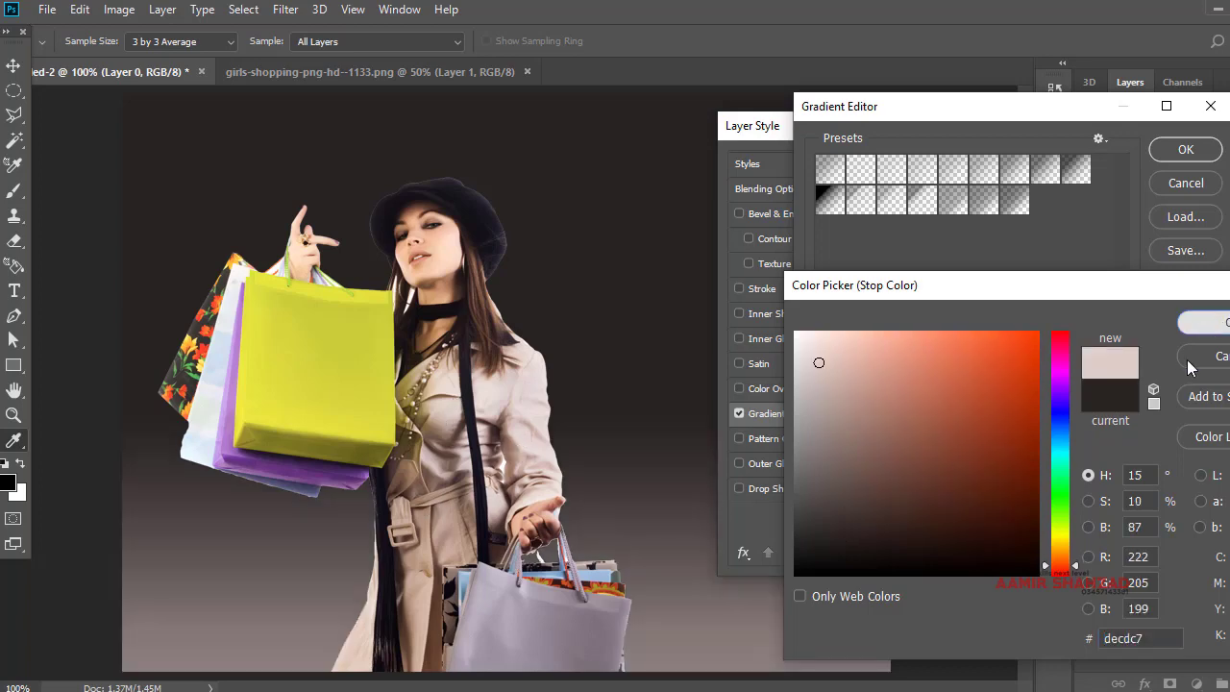
pyautogui.click(1216, 321)
pyautogui.click(1201, 463)
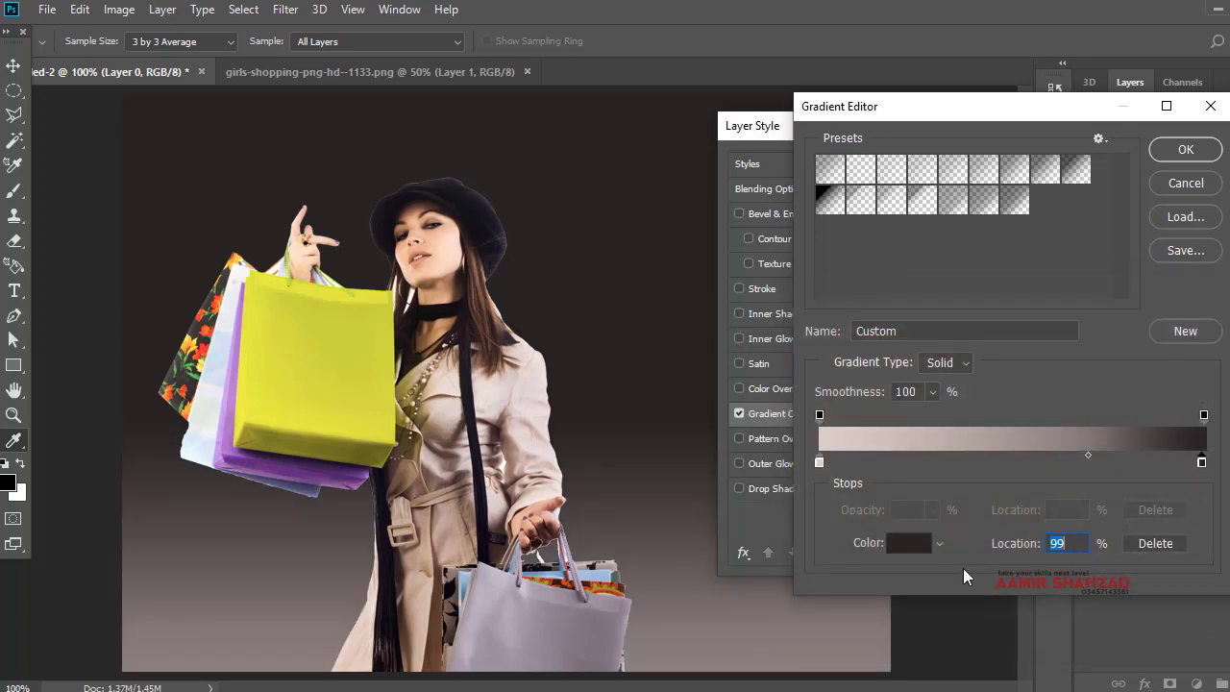
pyautogui.click(895, 544)
pyautogui.click(474, 388)
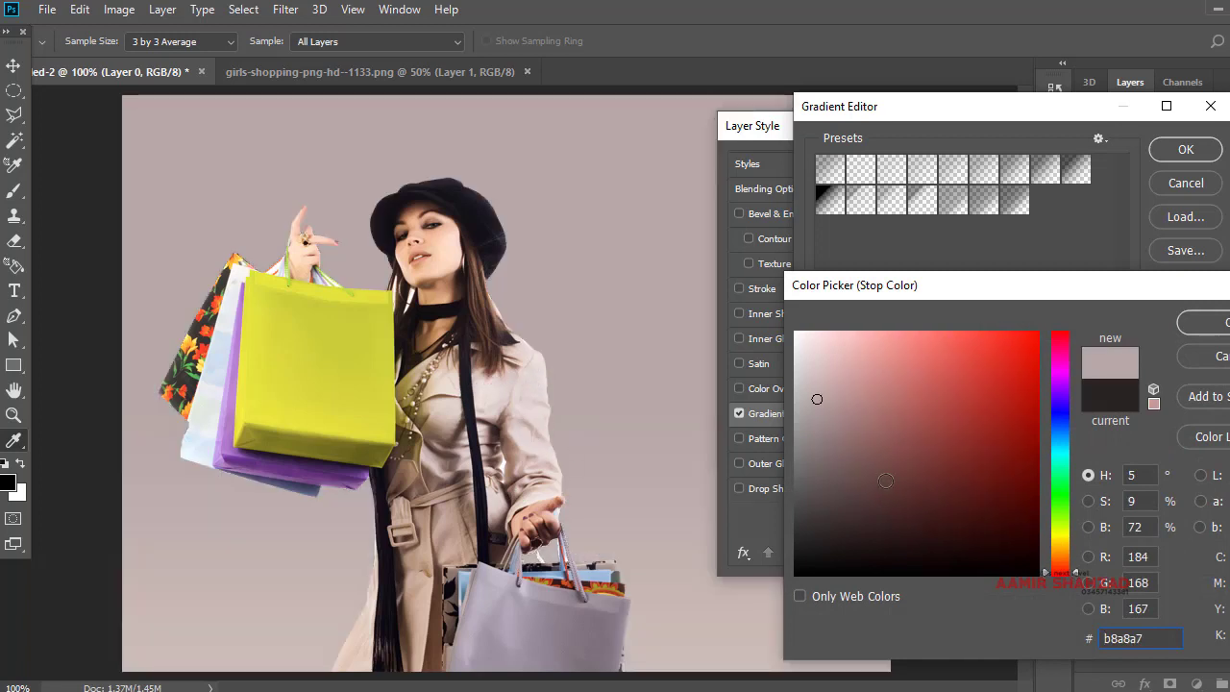
pyautogui.click(1208, 357)
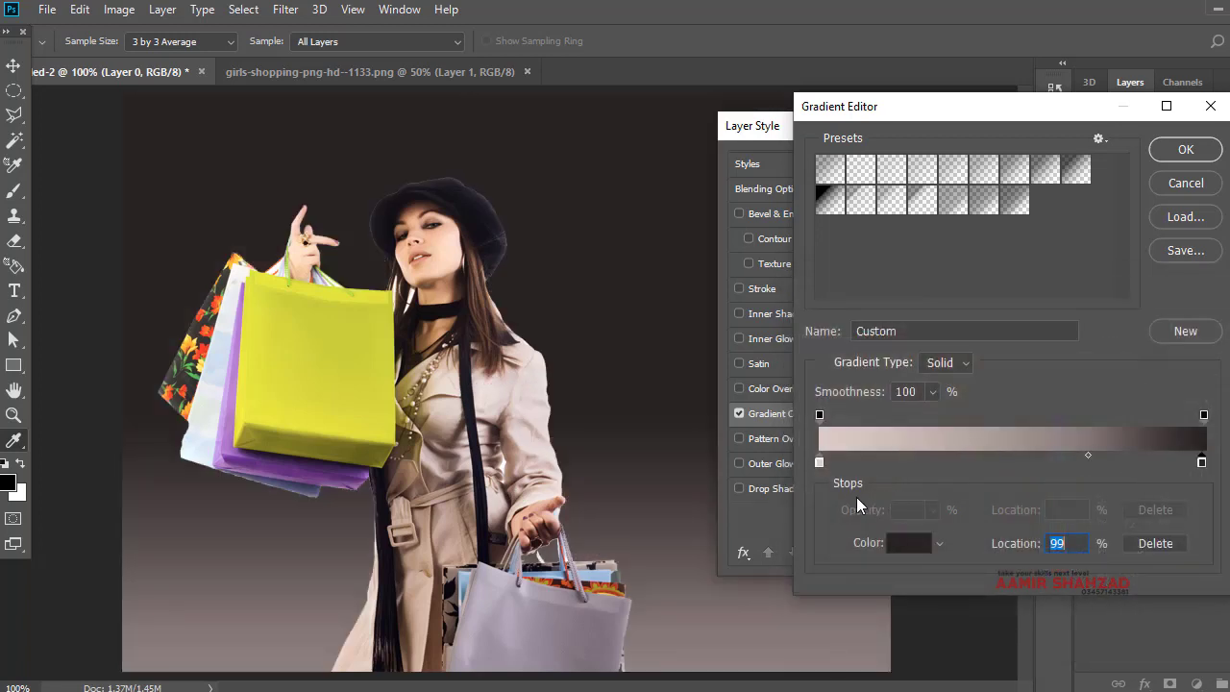
# Set both gradient stops to brown sampled from the woman's hair
pyautogui.click(818, 463)
pyautogui.click(481, 262)
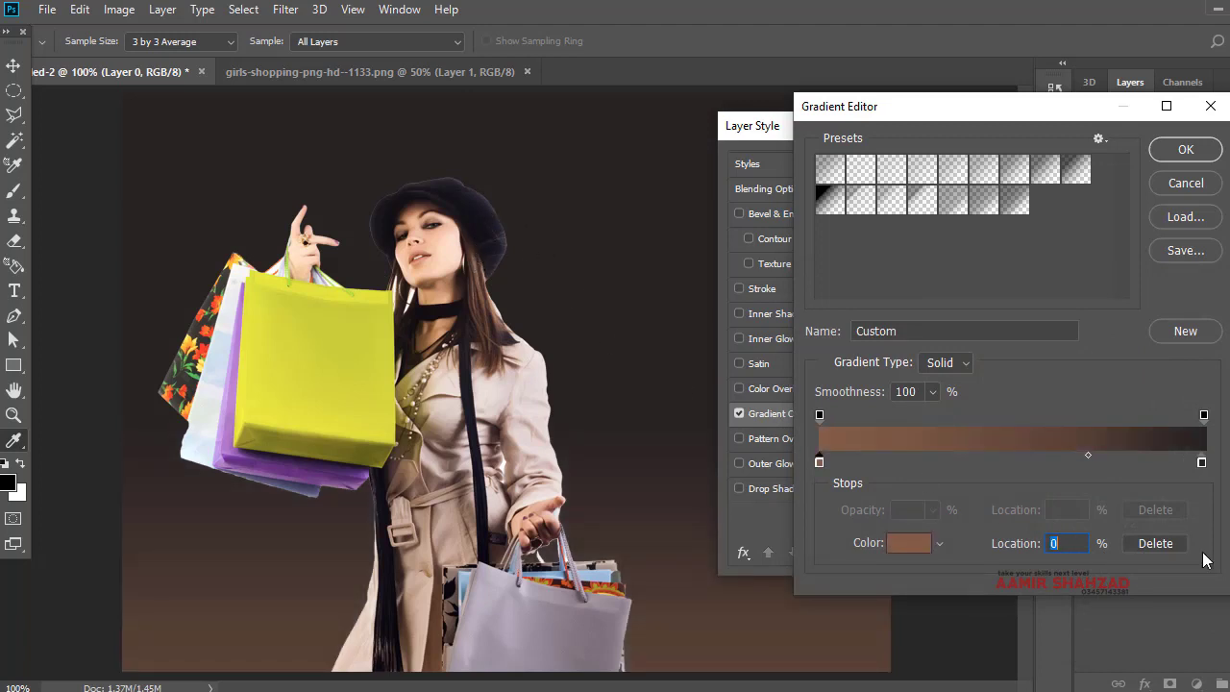
pyautogui.click(1202, 462)
pyautogui.click(910, 544)
pyautogui.click(484, 297)
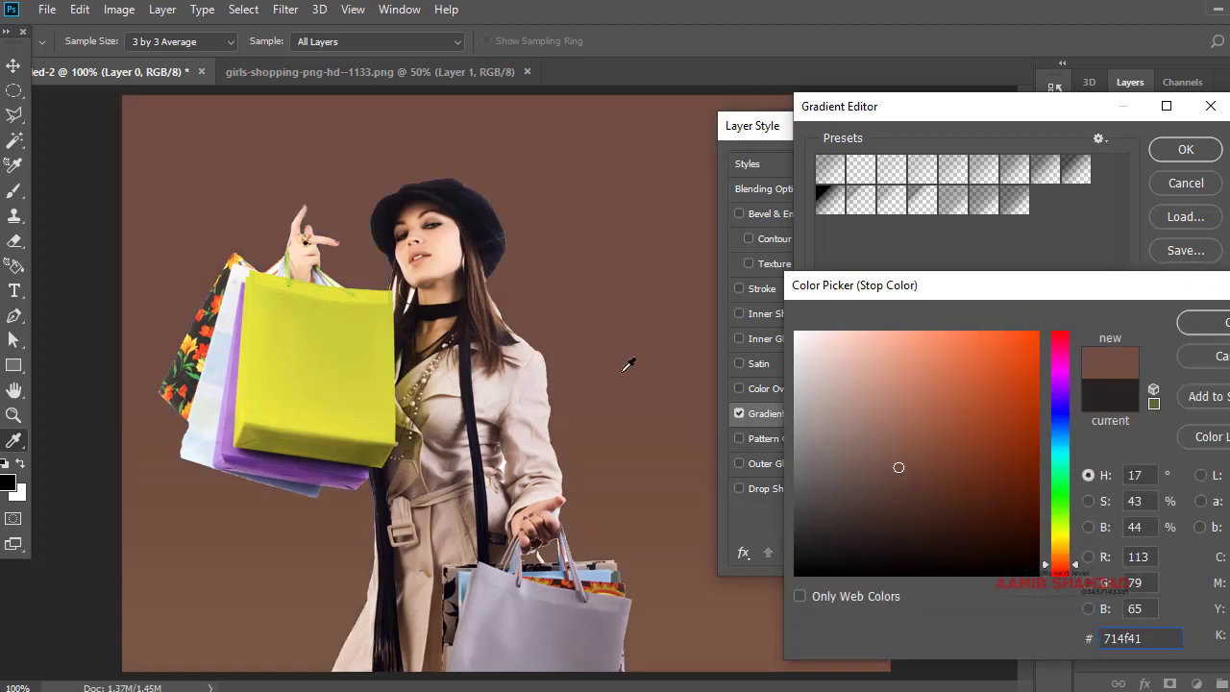
pyautogui.click(1202, 324)
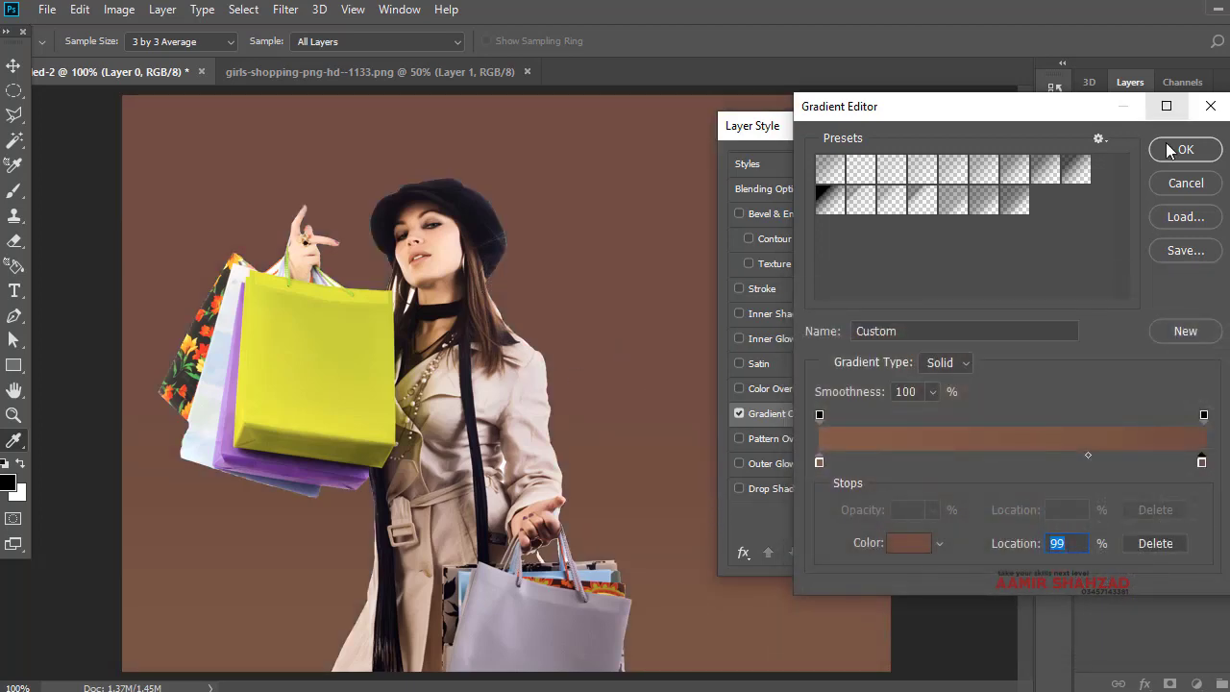
pyautogui.click(1172, 152)
# Apply the brown gradient overlay and nudge the woman slightly up and left
pyautogui.moveTo(1165, 135); pyautogui.dragTo(957, 171)
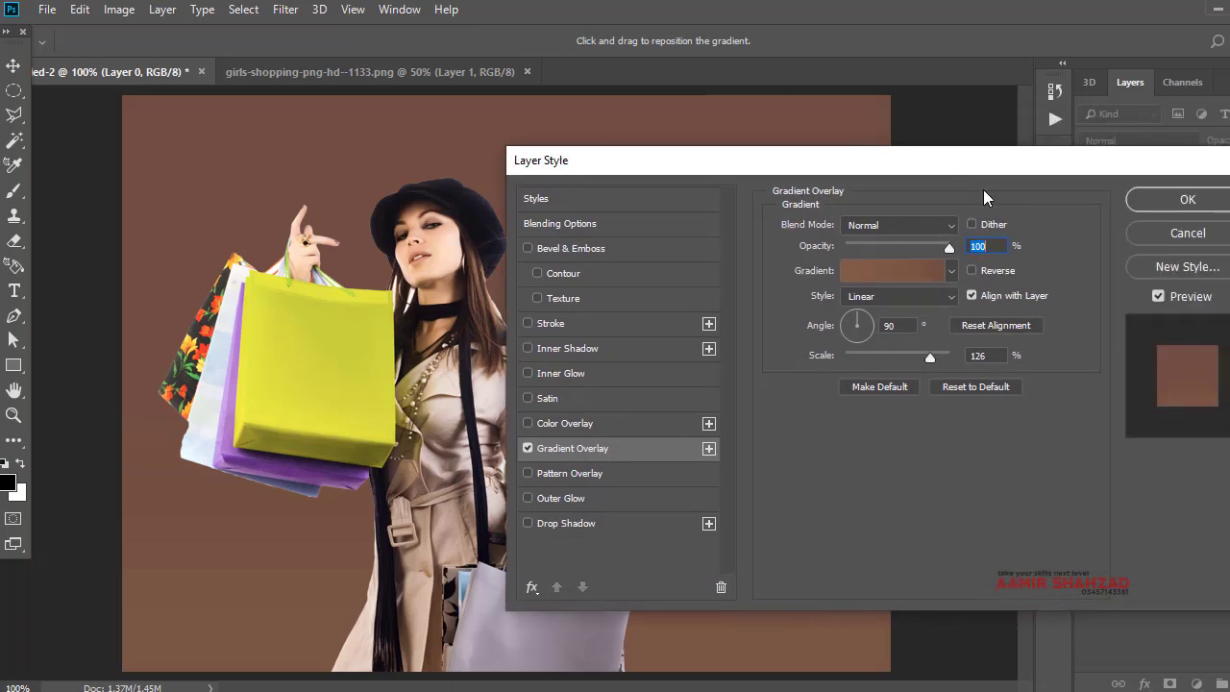
pyautogui.click(1173, 203)
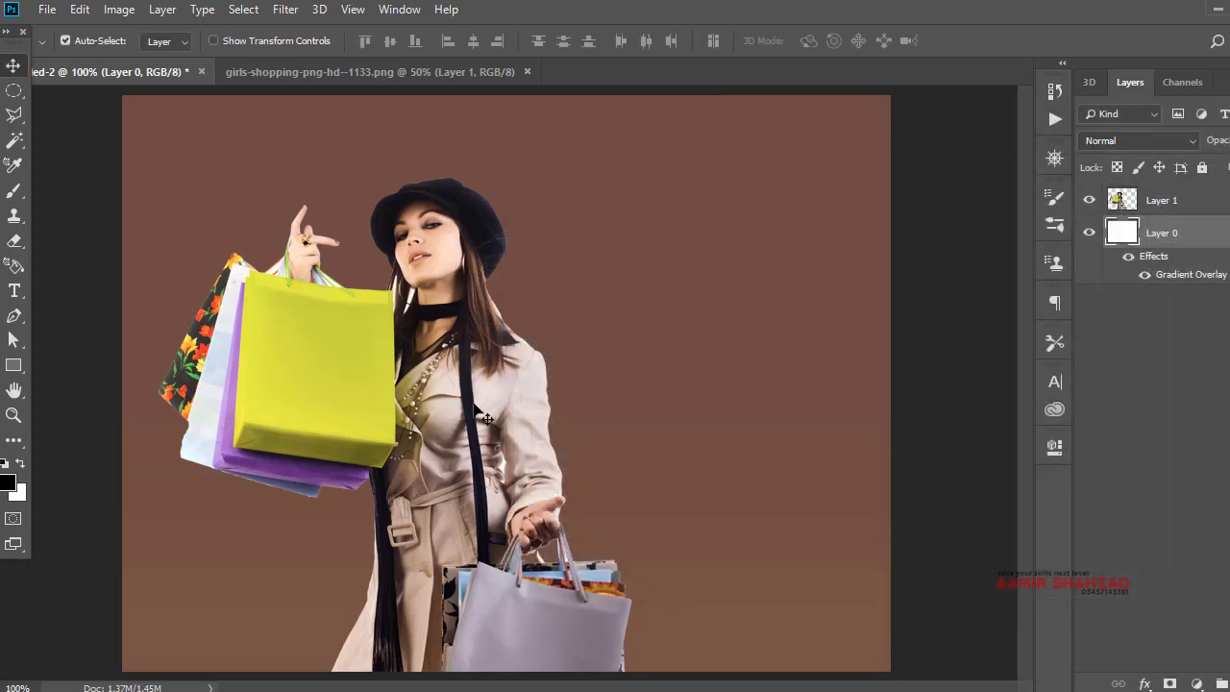
pyautogui.moveTo(483, 412); pyautogui.dragTo(459, 399)
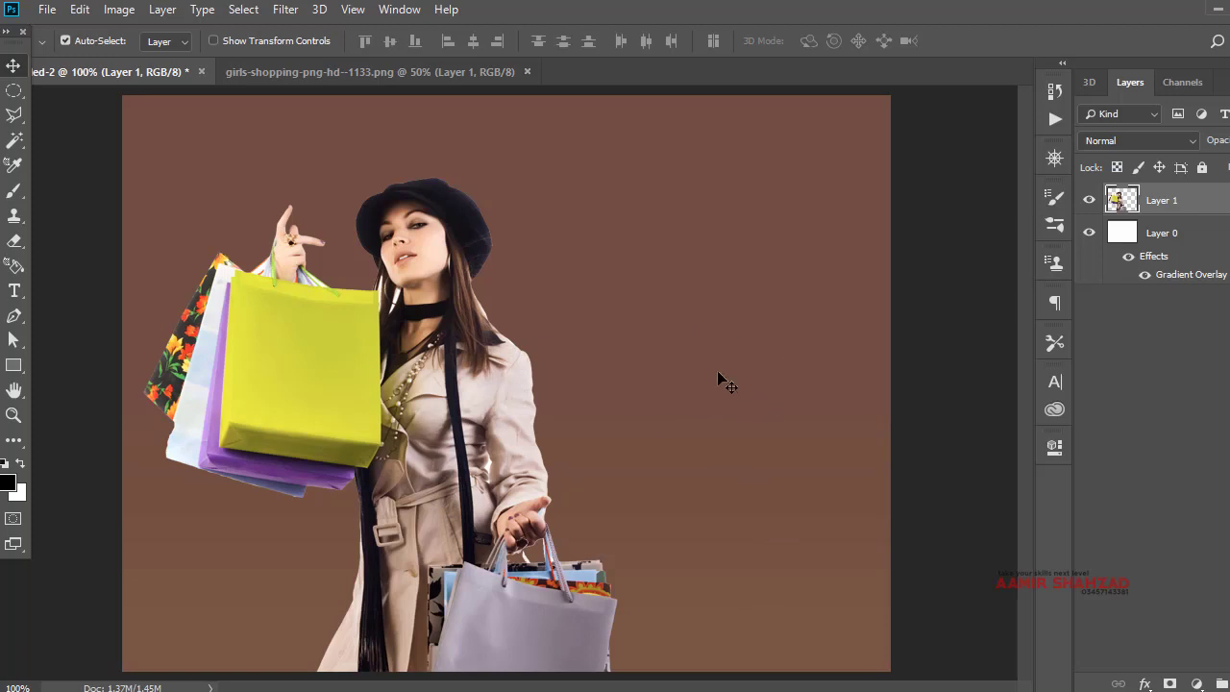
# Drag the woman slightly right, toward the poster's centre
pyautogui.moveTo(418, 382); pyautogui.dragTo(476, 385)
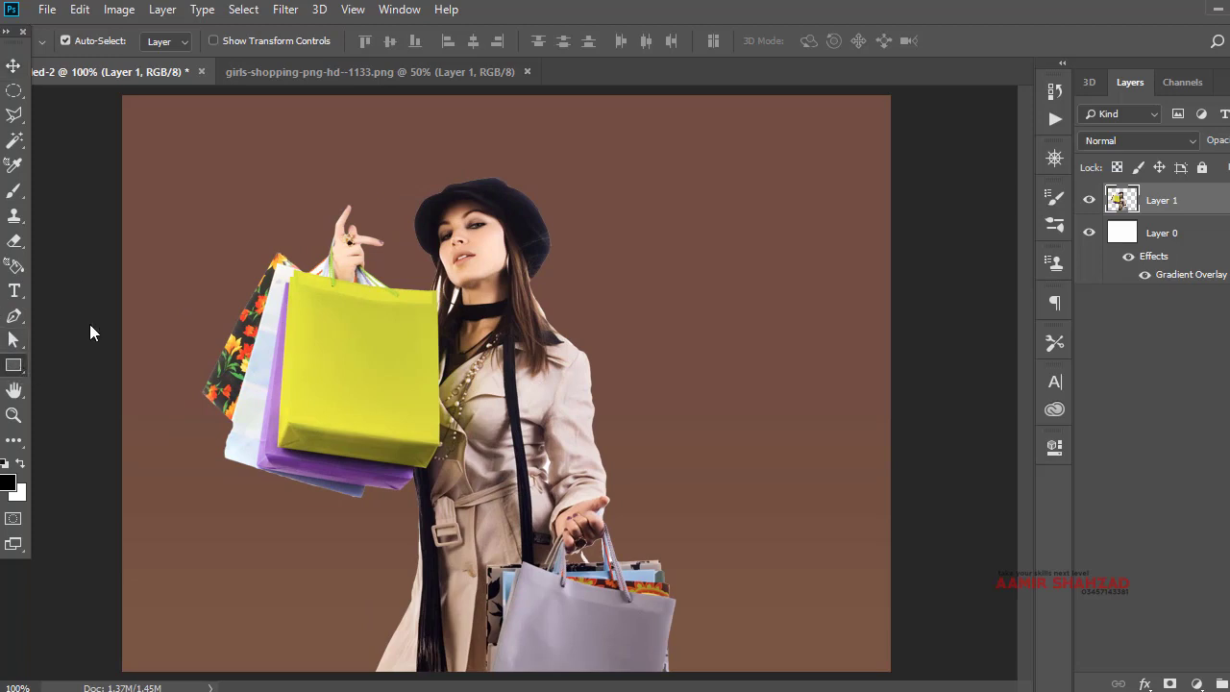
pyautogui.press('u')
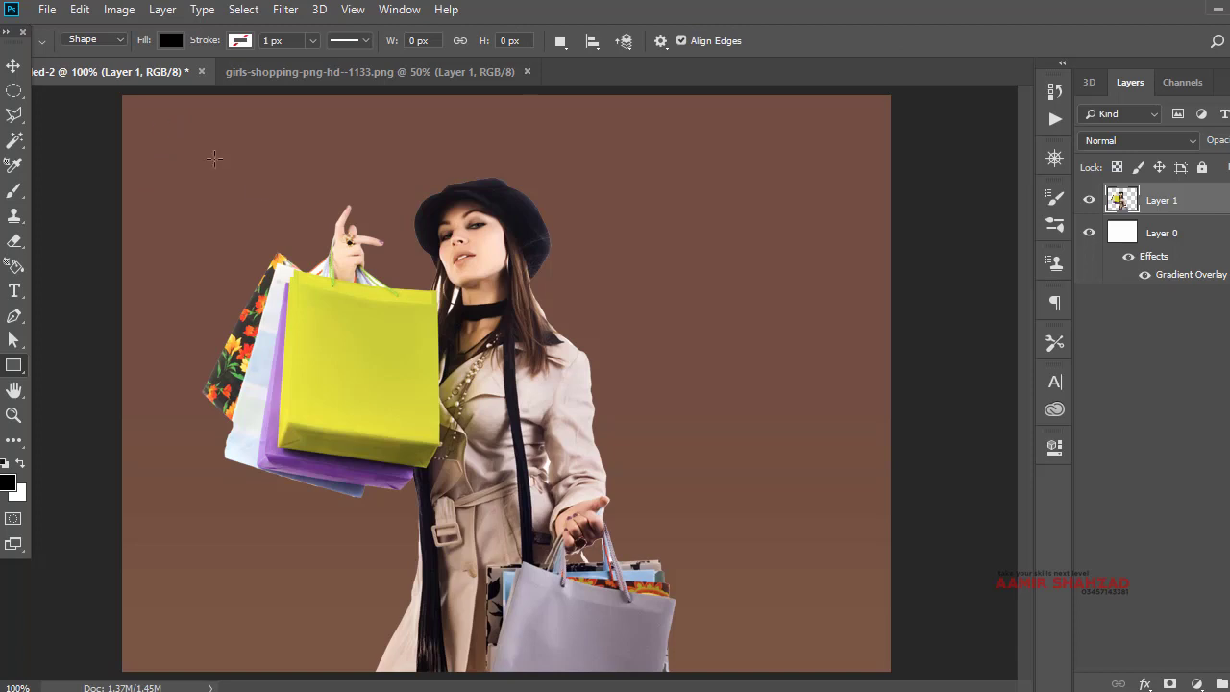
# Draw a large black rectangle from near the top-left to near the bottom-right corner
pyautogui.moveTo(165, 125)
pyautogui.mouseDown()
pyautogui.moveTo(864, 606)
pyautogui.moveTo(870, 644)
pyautogui.moveTo(849, 642)
pyautogui.mouseUp()
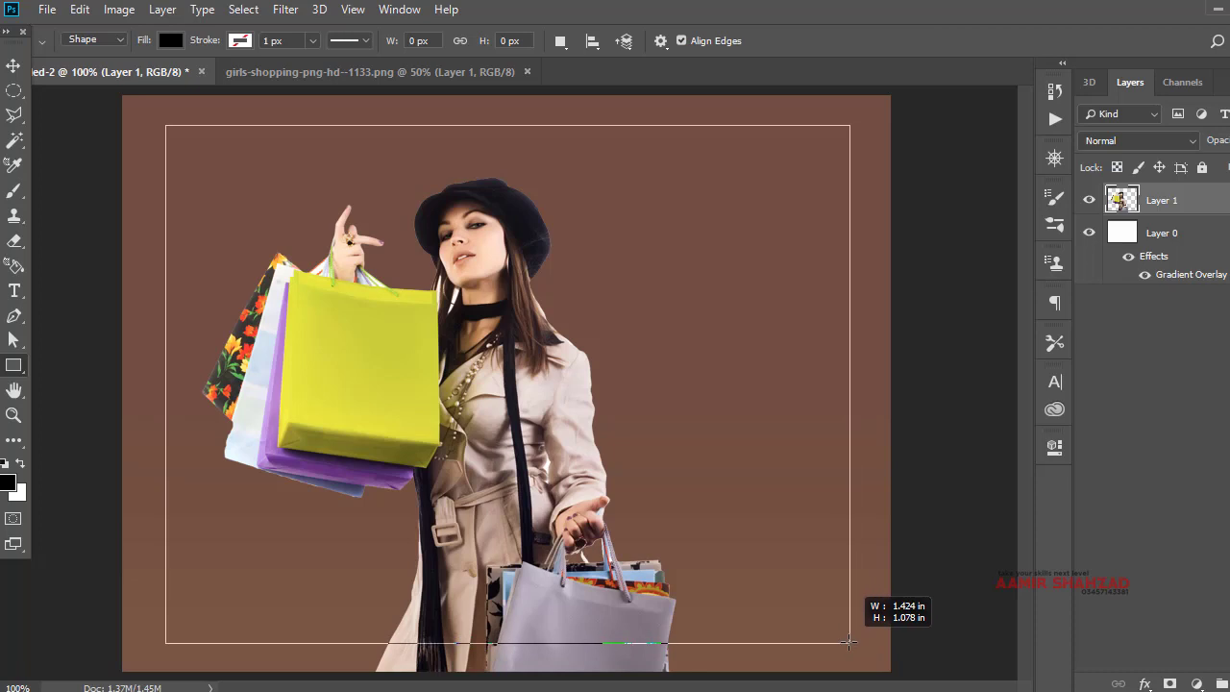
pyautogui.moveTo(849, 642); pyautogui.dragTo(848, 642)
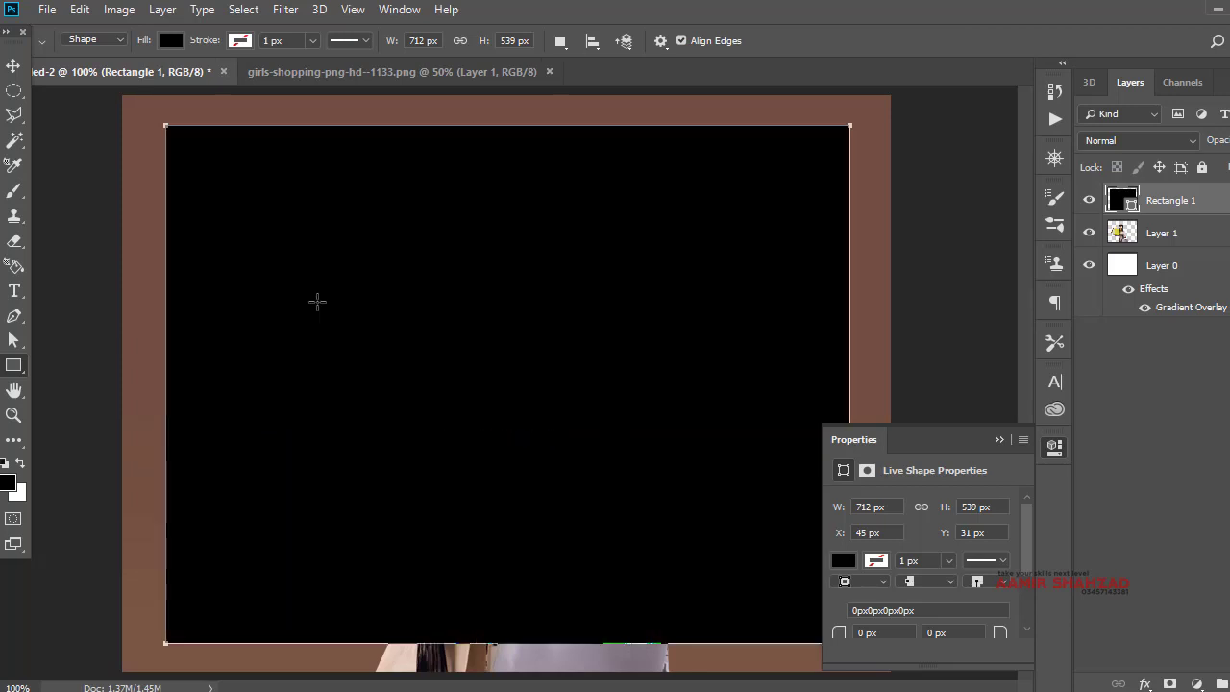
# Give the rectangle no fill and a thick yellow stroke of about 12 px
pyautogui.click(172, 34)
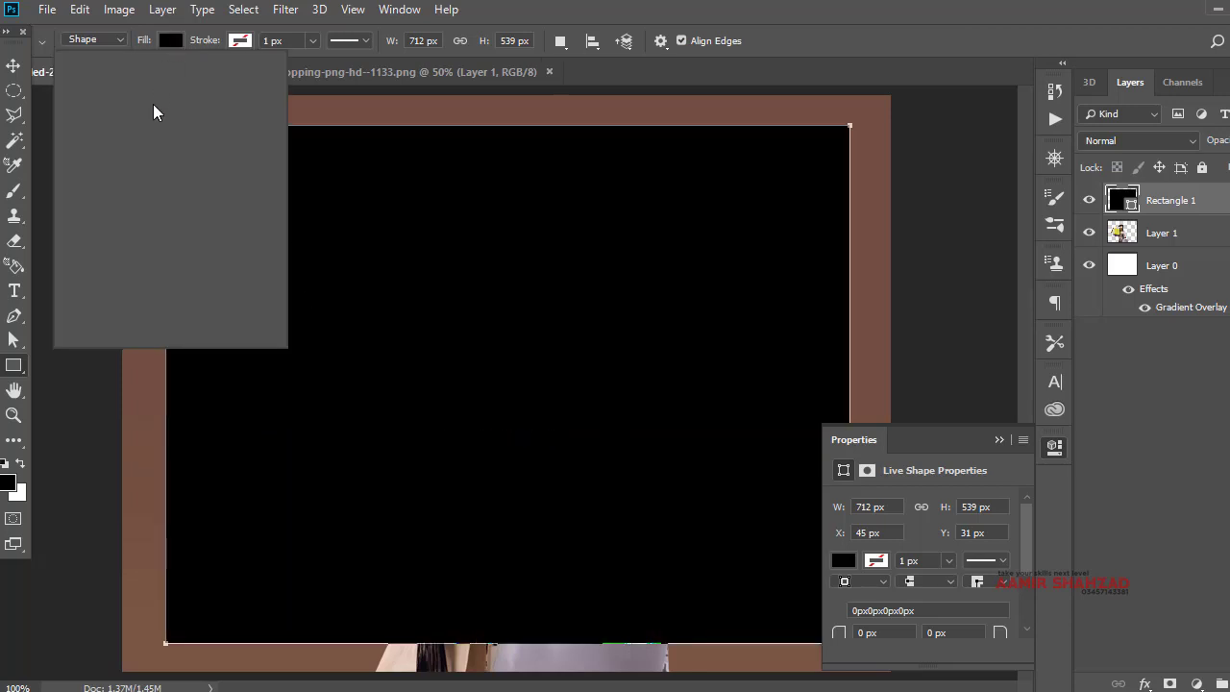
pyautogui.click(87, 77)
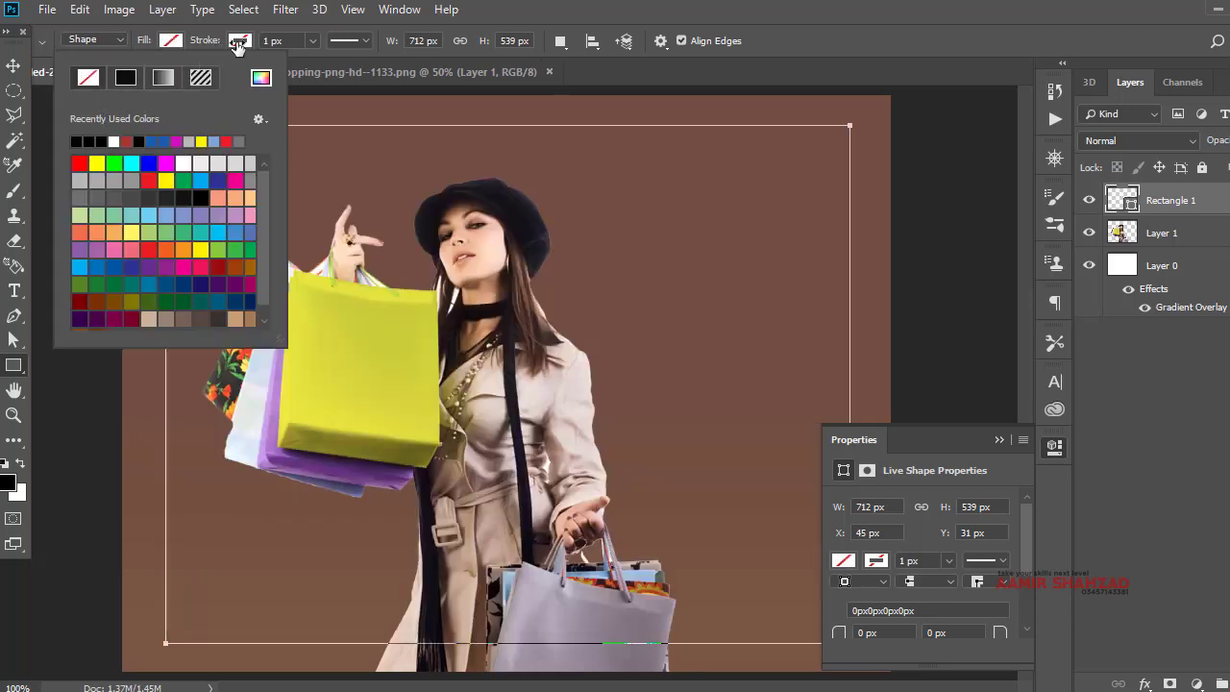
pyautogui.click(239, 40)
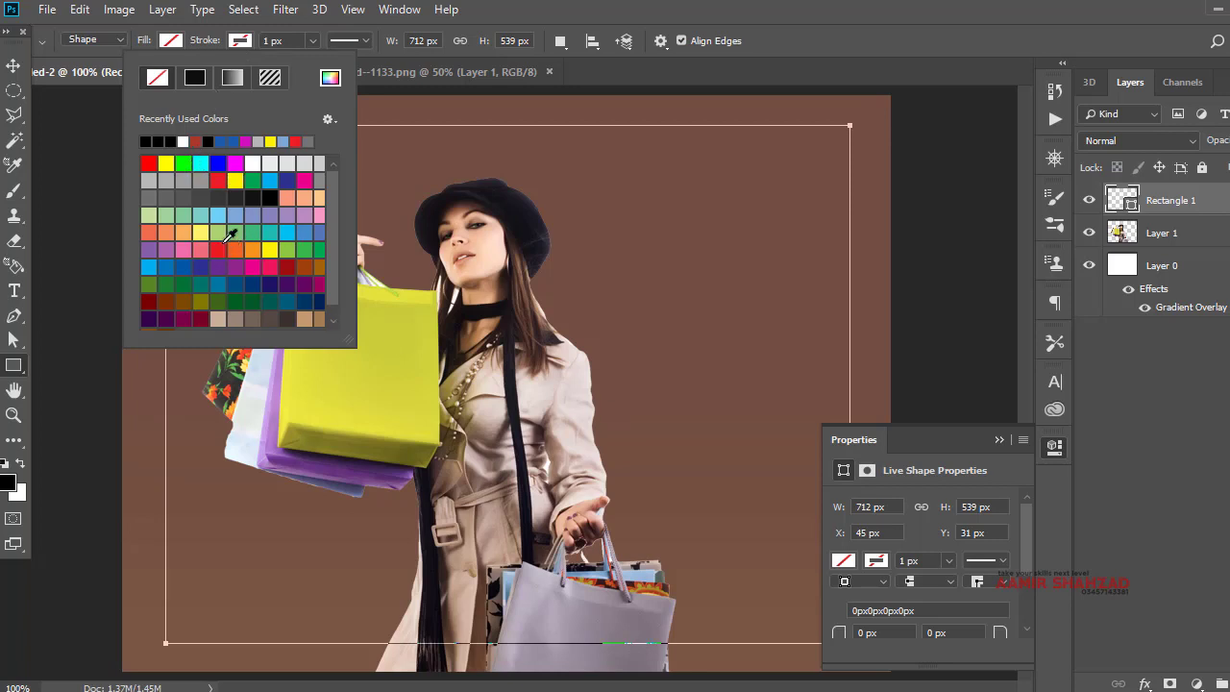
pyautogui.click(289, 198)
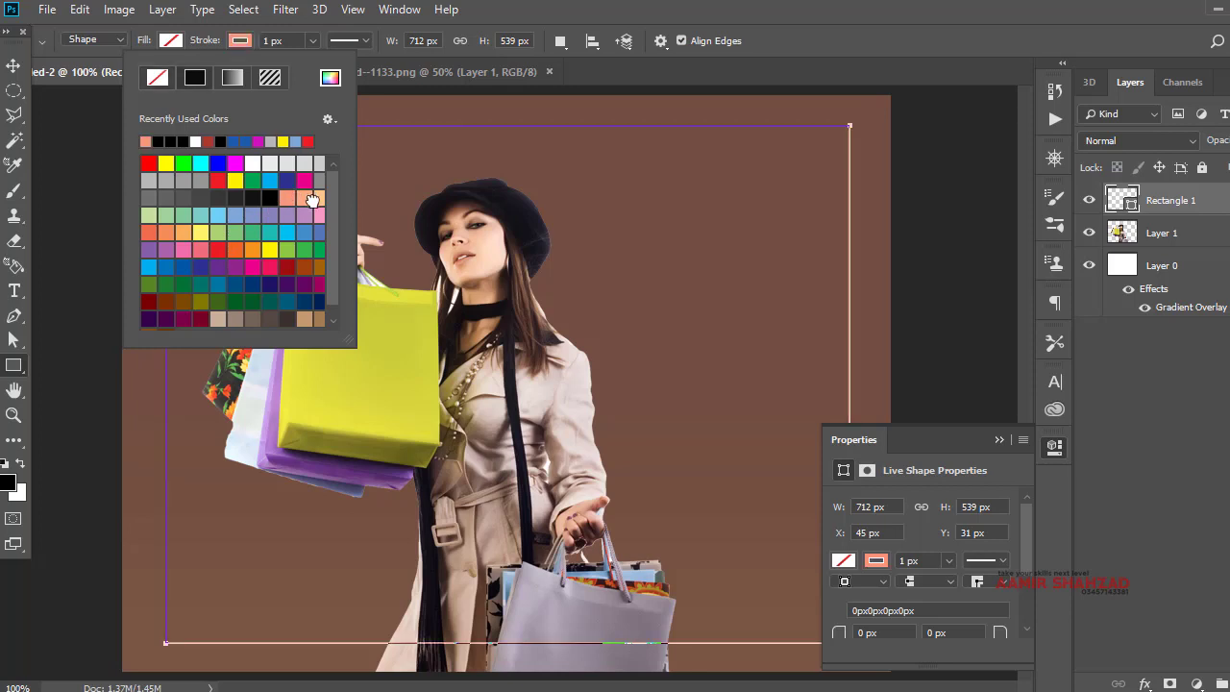
pyautogui.click(271, 249)
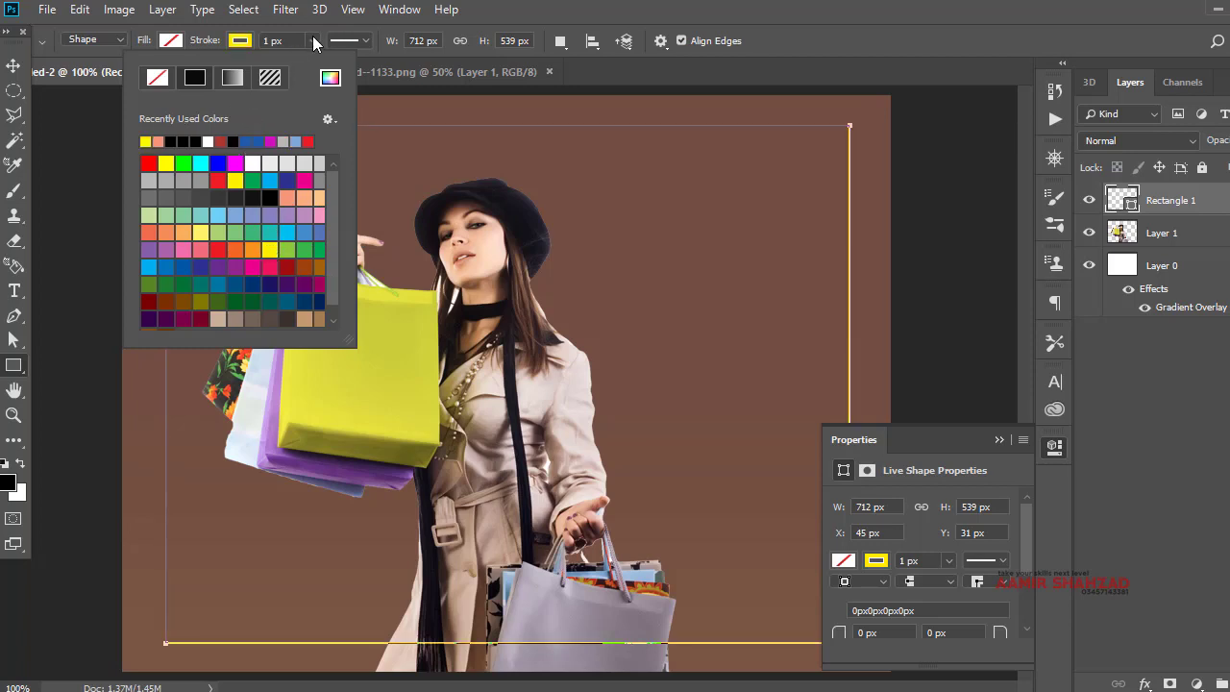
pyautogui.click(313, 40)
pyautogui.moveTo(307, 66); pyautogui.dragTo(315, 65)
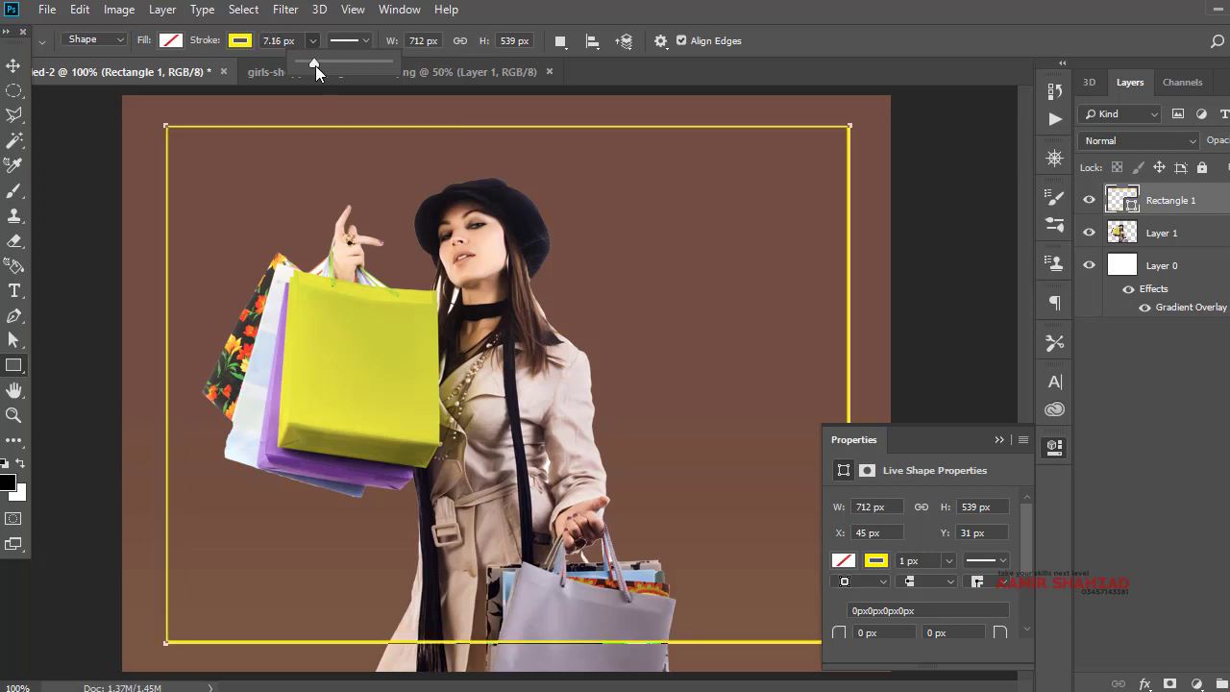
# Rasterize the yellow frame's rectangle layer into an ordinary pixel layer
pyautogui.click(13, 64)
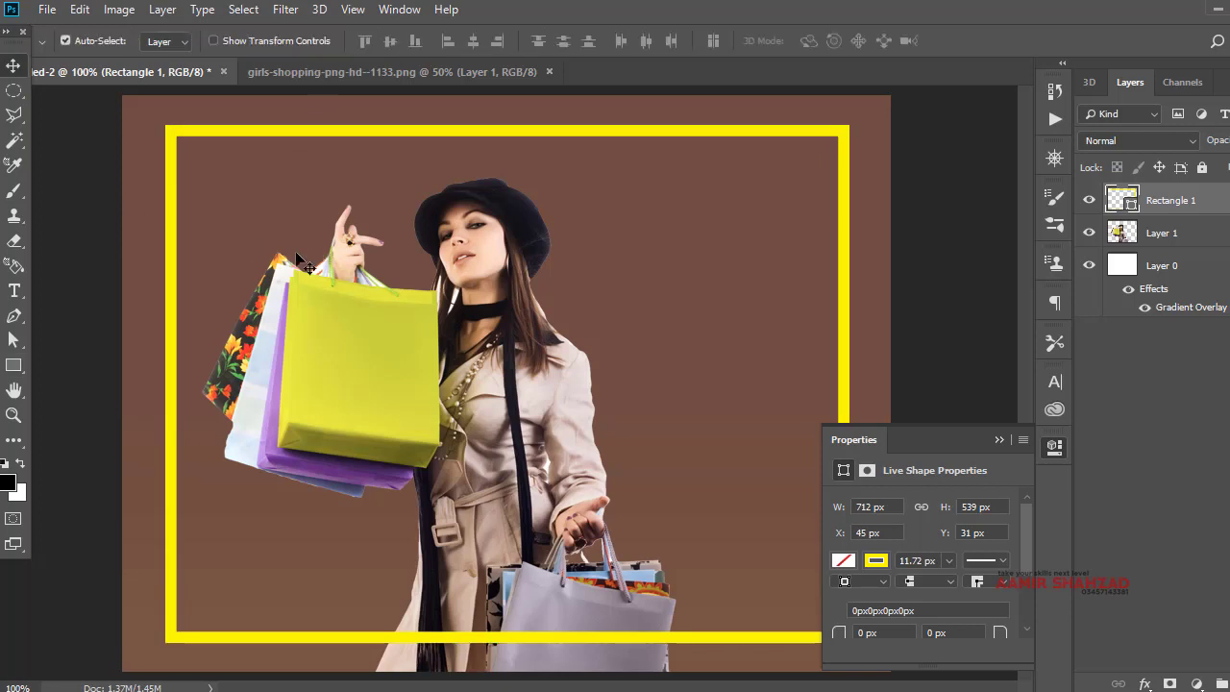
pyautogui.click(19, 241)
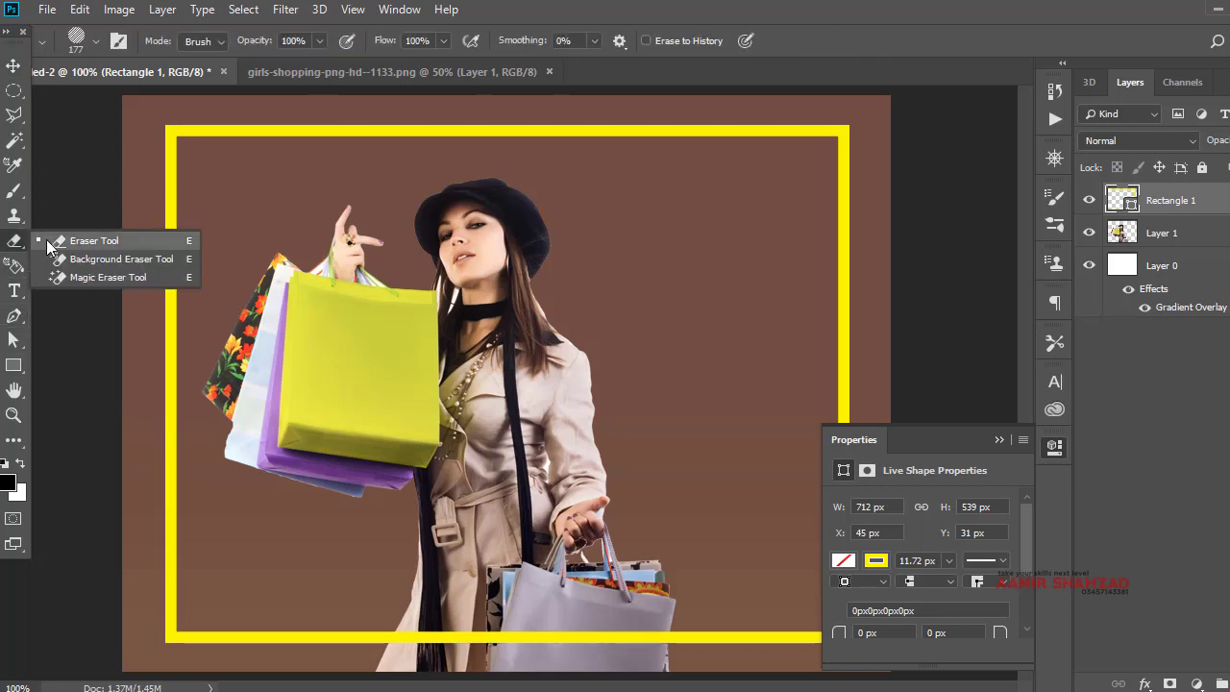
pyautogui.click(330, 139)
pyautogui.click(574, 276)
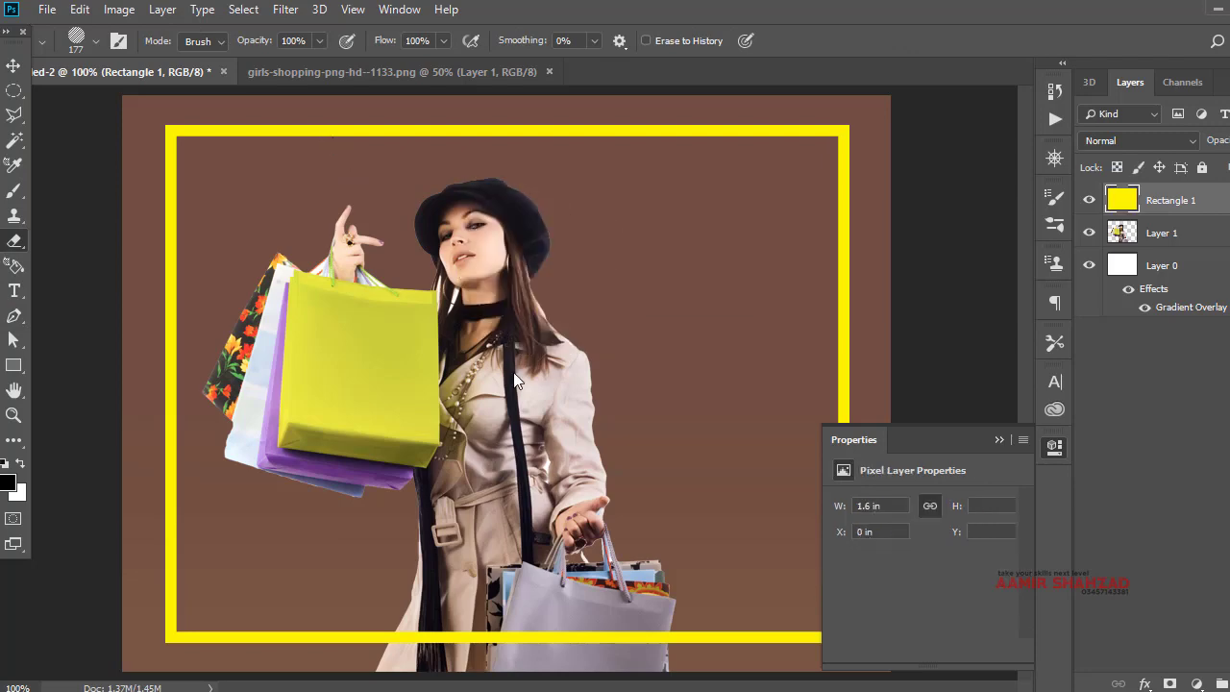
pyautogui.rightClick(1183, 200)
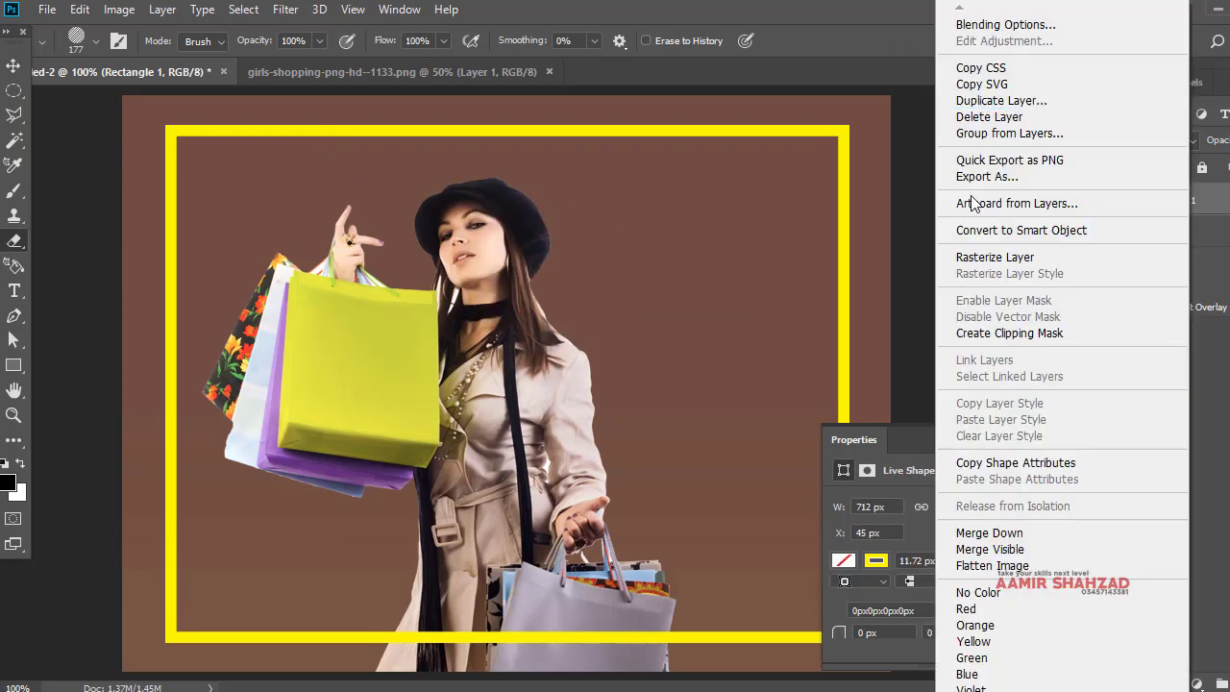
pyautogui.click(975, 257)
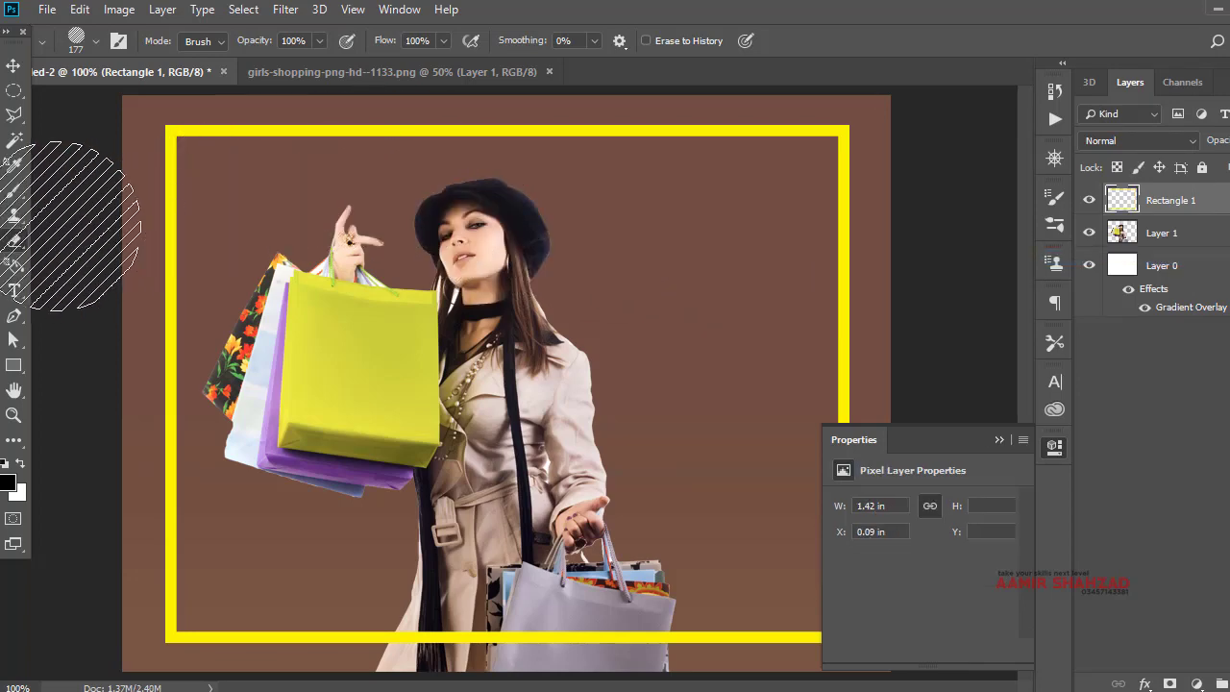
pyautogui.rightClick(21, 252)
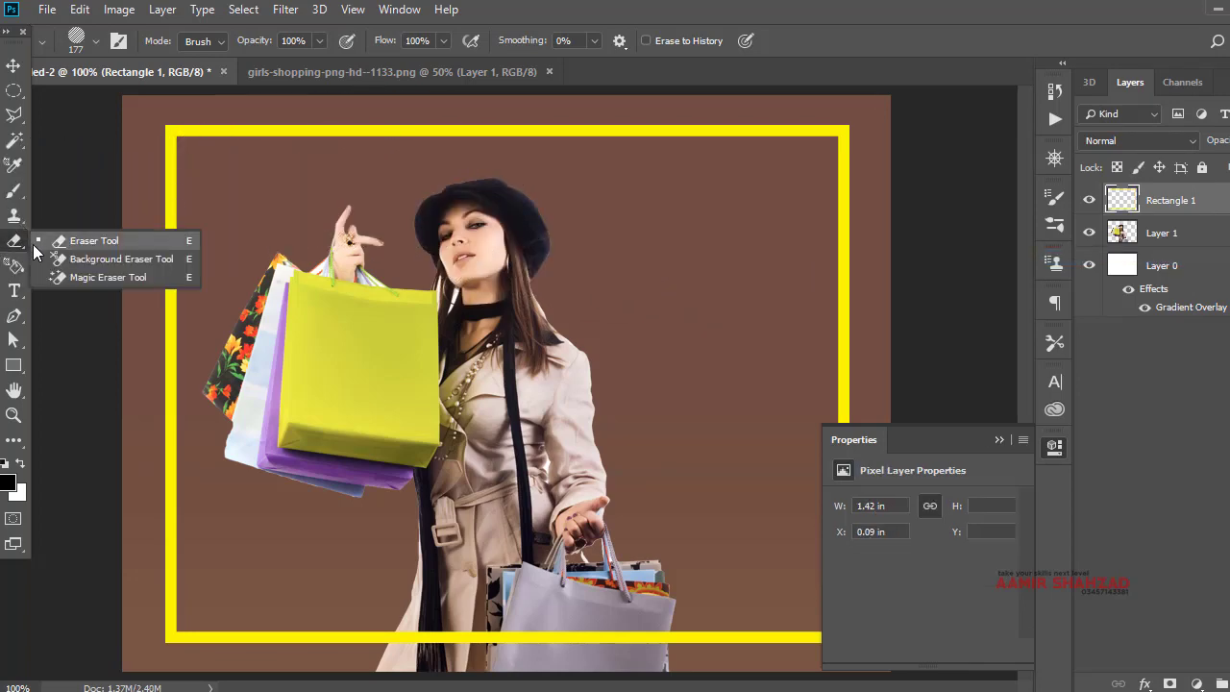
# Erase a wide gap in the frame's top edge with a hard round eraser and move the frame below the woman
pyautogui.click(43, 248)
pyautogui.click(96, 45)
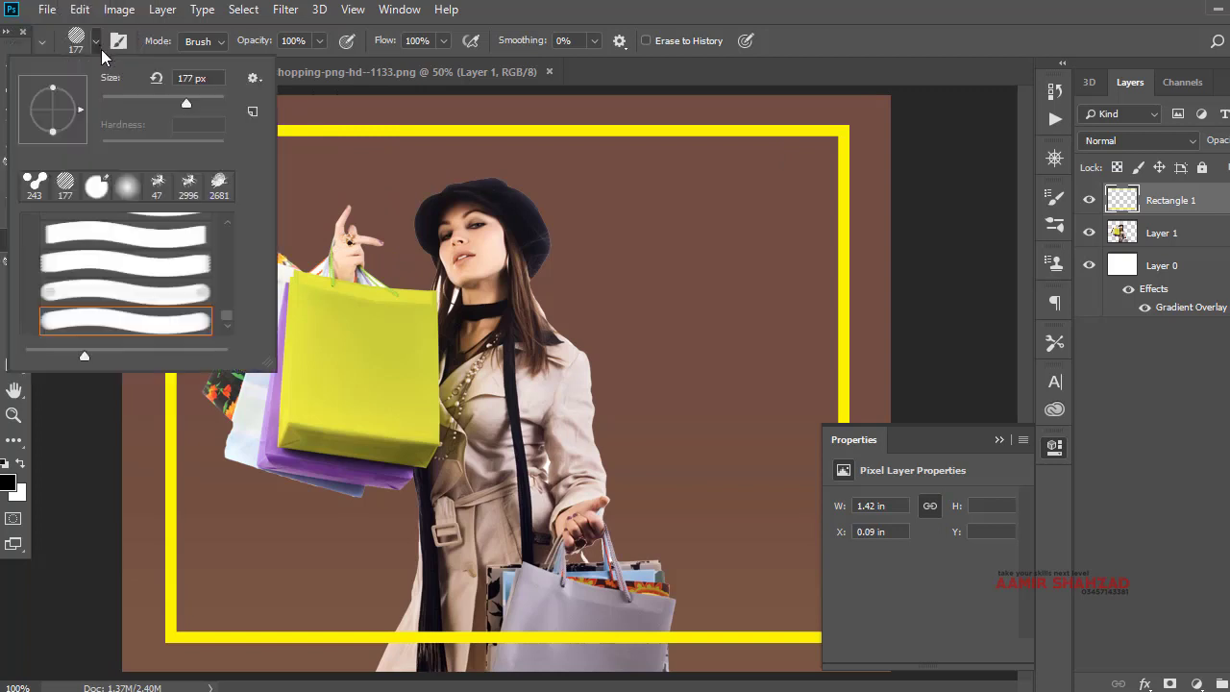
pyautogui.click(99, 185)
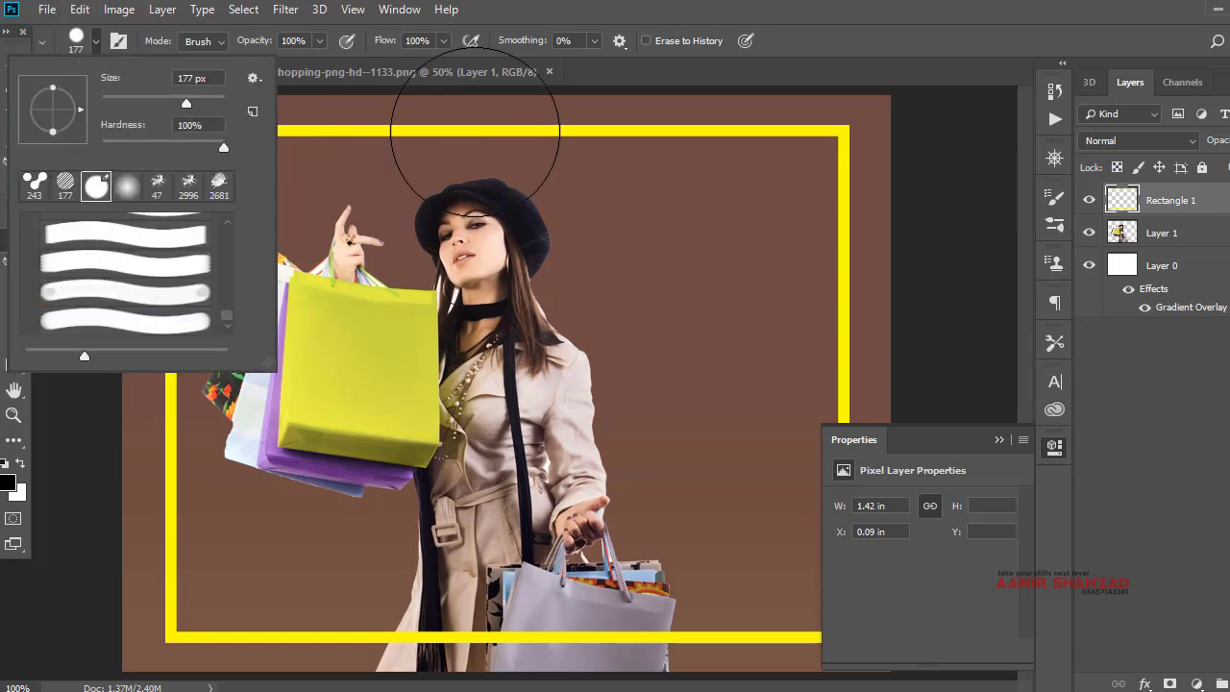
pyautogui.click(468, 135)
pyautogui.moveTo(468, 134)
pyautogui.mouseDown()
pyautogui.moveTo(637, 143)
pyautogui.moveTo(674, 132)
pyautogui.mouseUp()
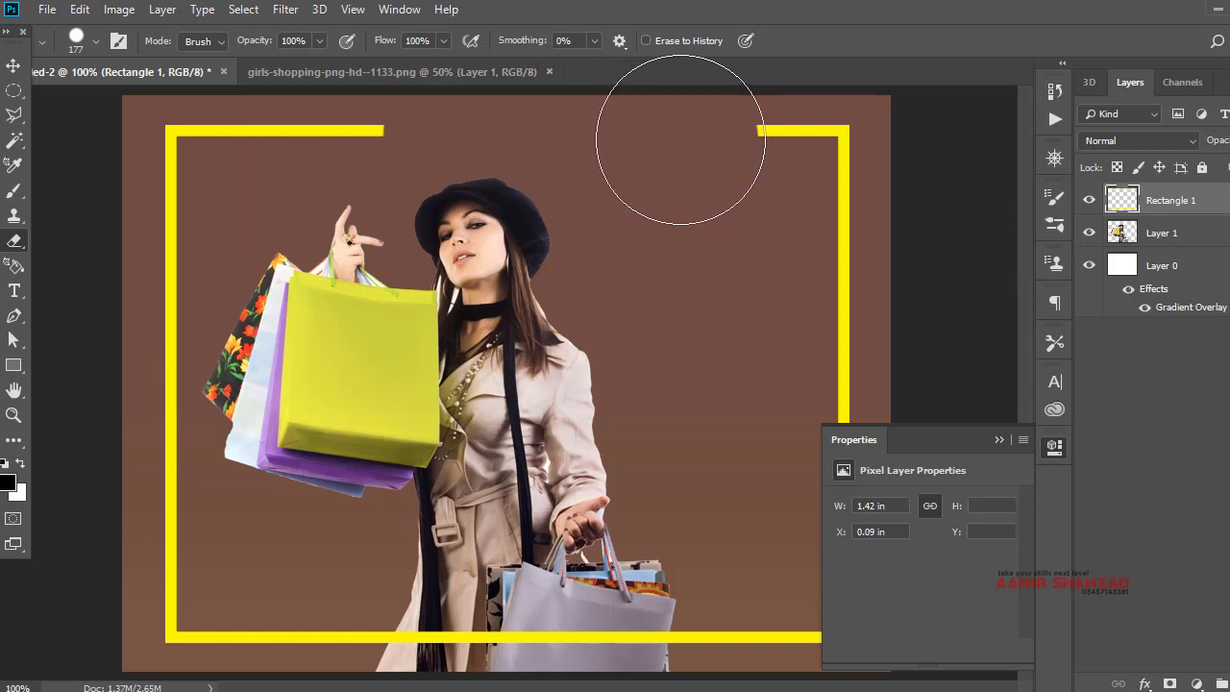
pyautogui.moveTo(440, 137); pyautogui.dragTo(345, 134)
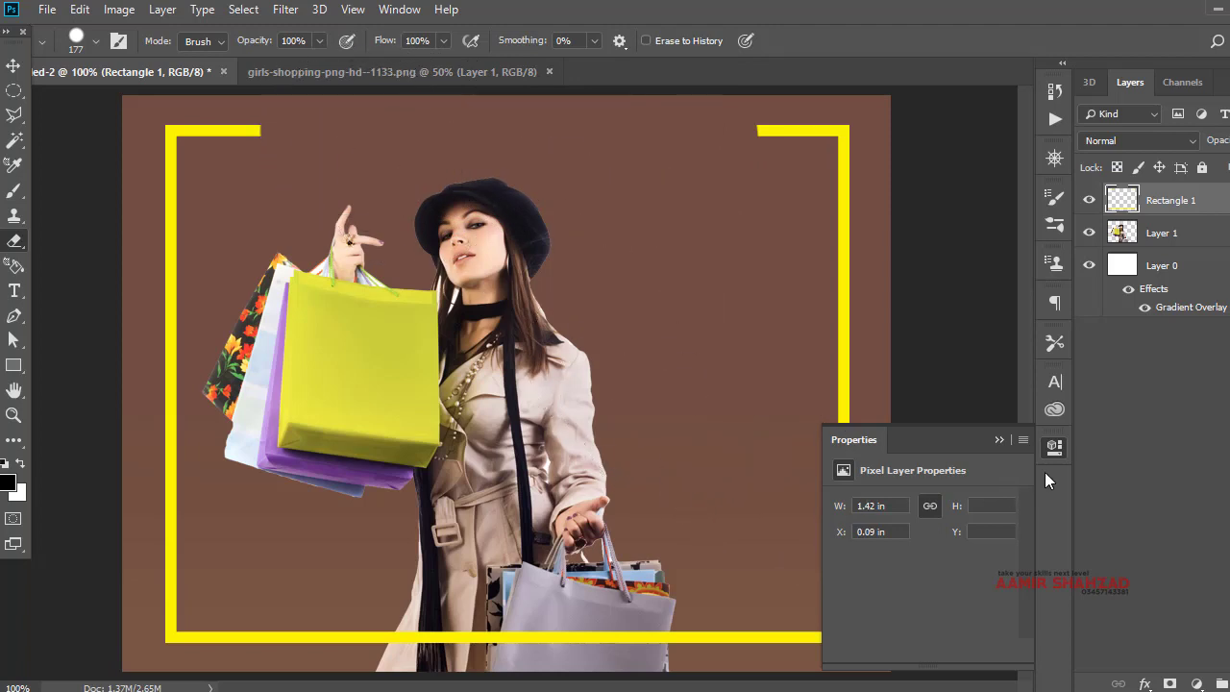
pyautogui.click(1055, 446)
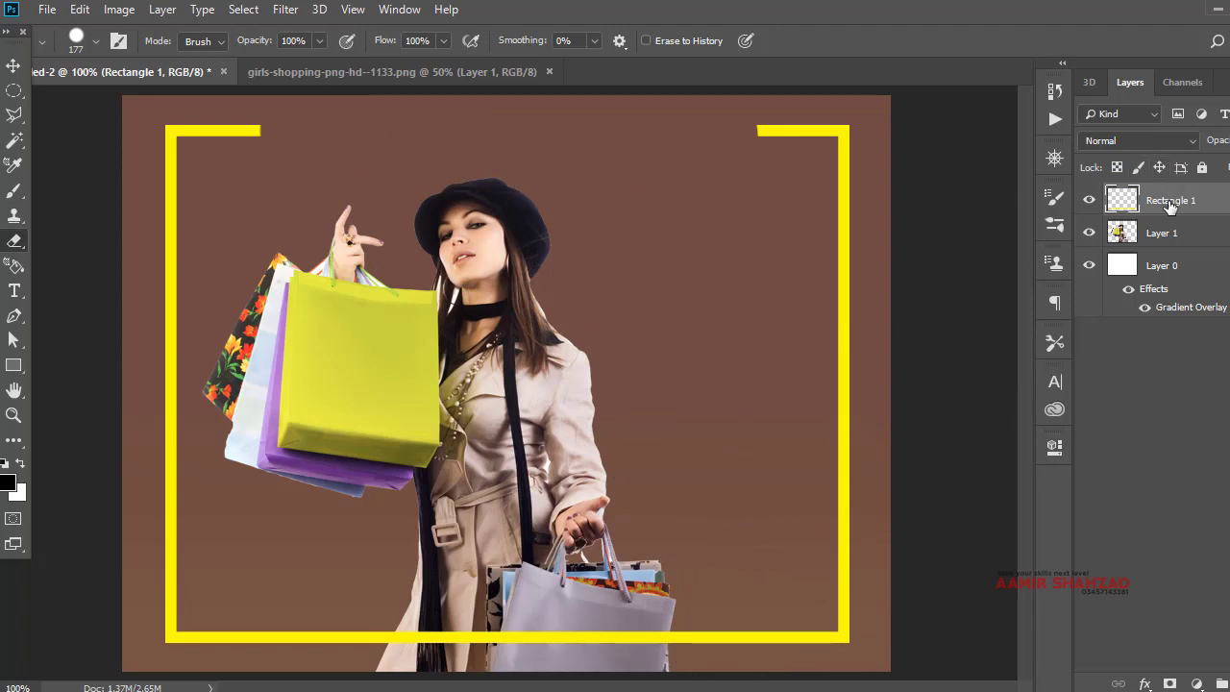
pyautogui.moveTo(1170, 207); pyautogui.dragTo(1168, 248)
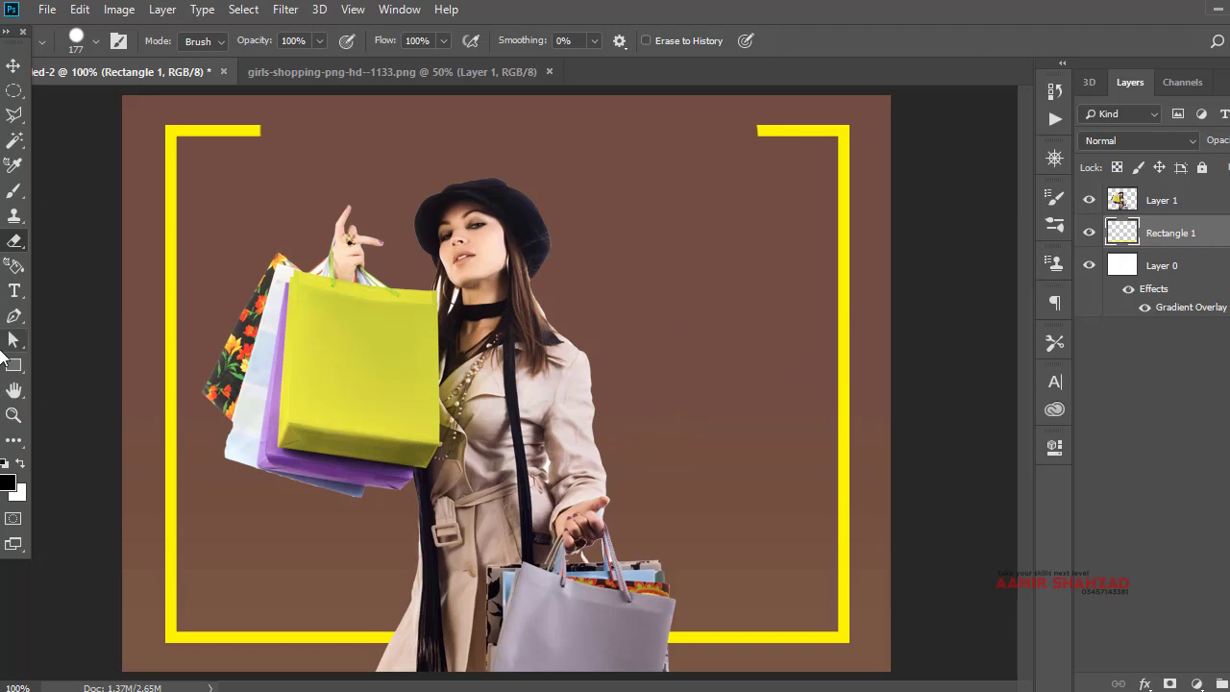
# Copy the words 'super sale' from the Notepad notes
pyautogui.click(728, 688)
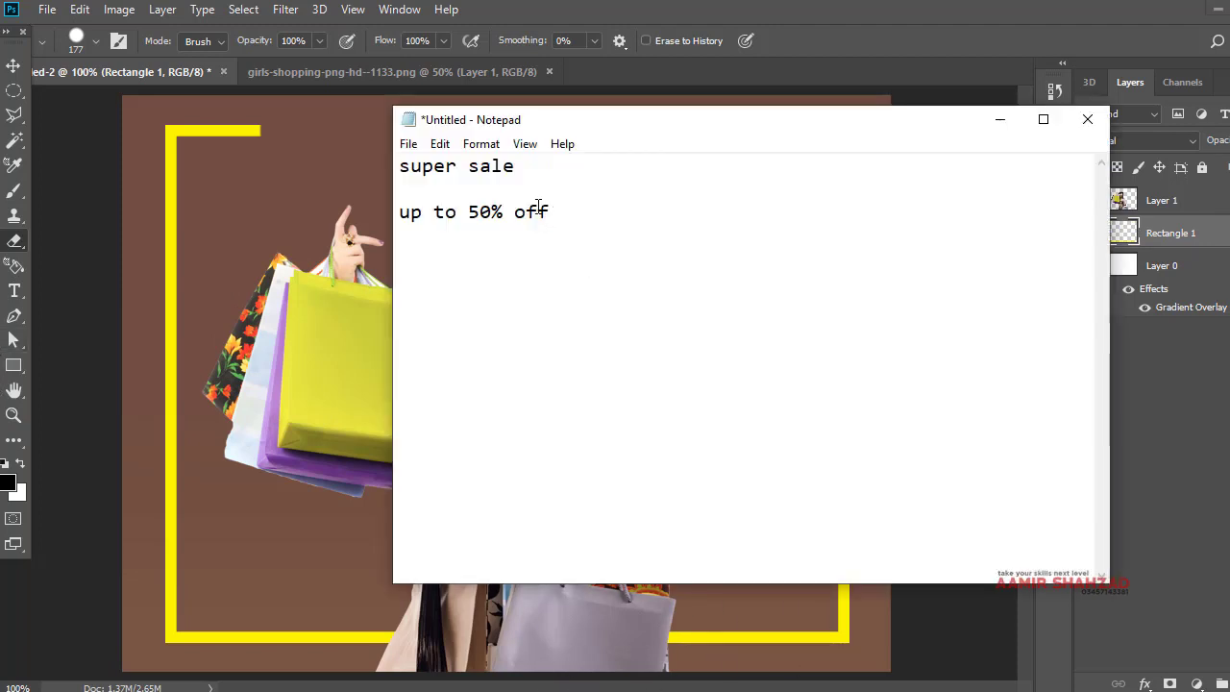
pyautogui.moveTo(517, 166); pyautogui.dragTo(397, 167)
pyautogui.rightClick(429, 174)
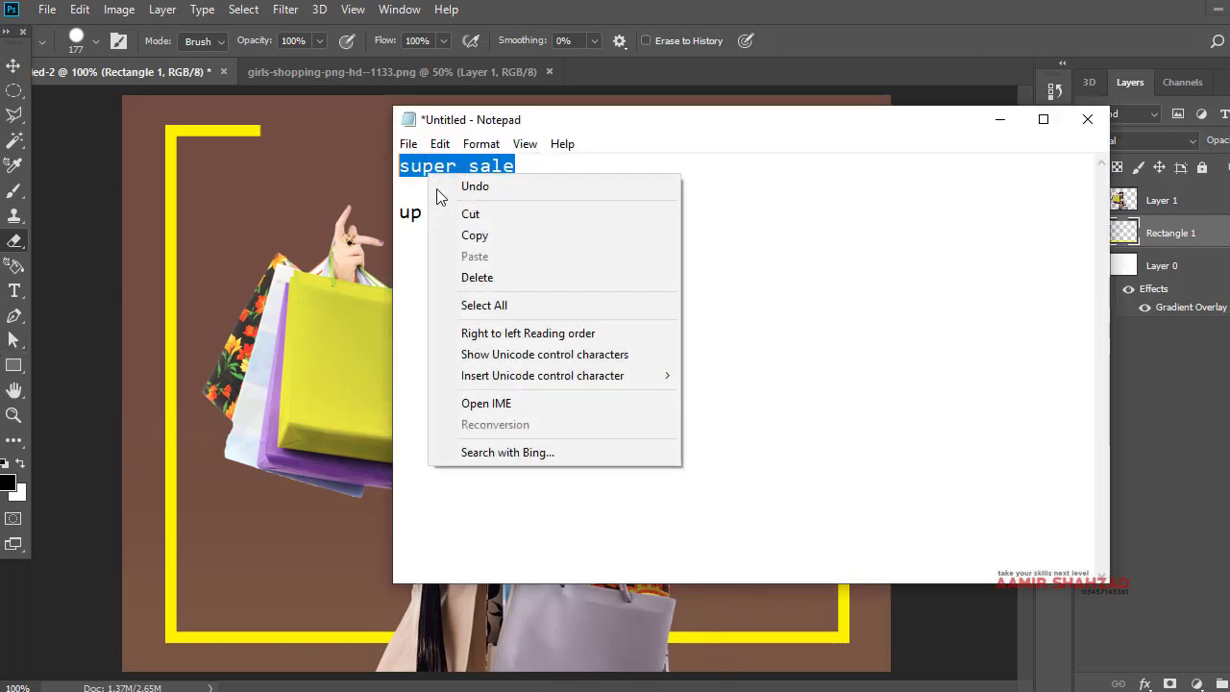
pyautogui.click(449, 235)
pyautogui.click(568, 17)
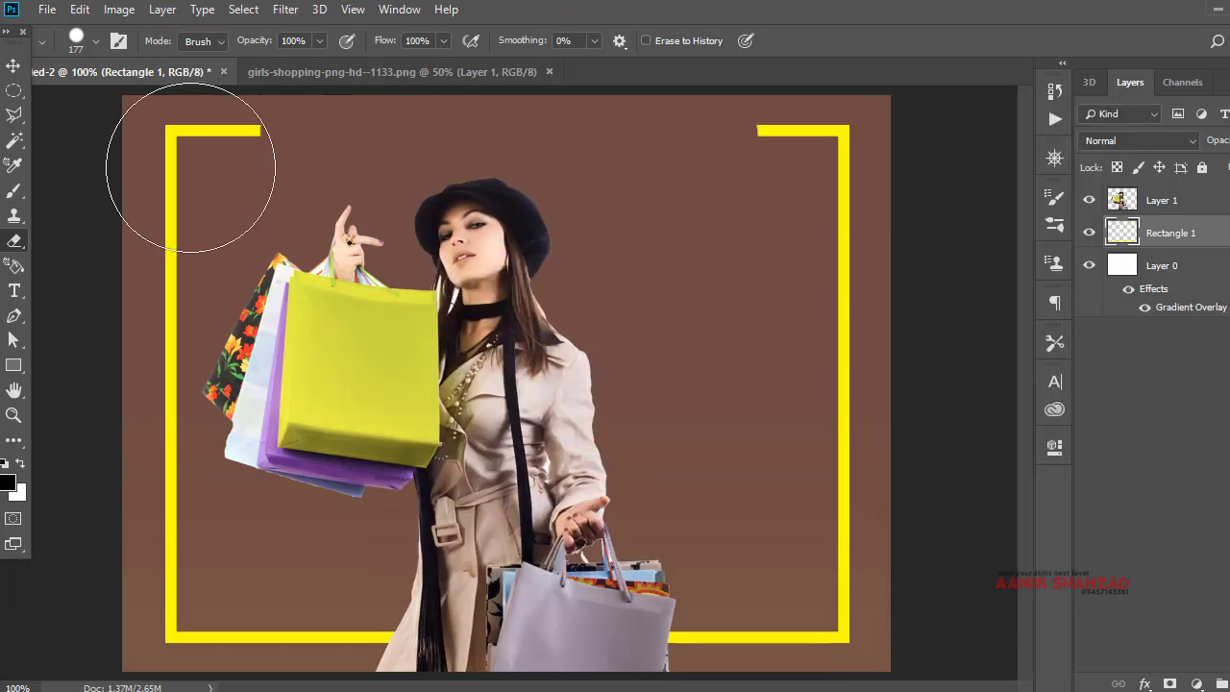
# Paste 'SUPER SALE' as a text layer and centre it in the frame's top gap
pyautogui.click(17, 293)
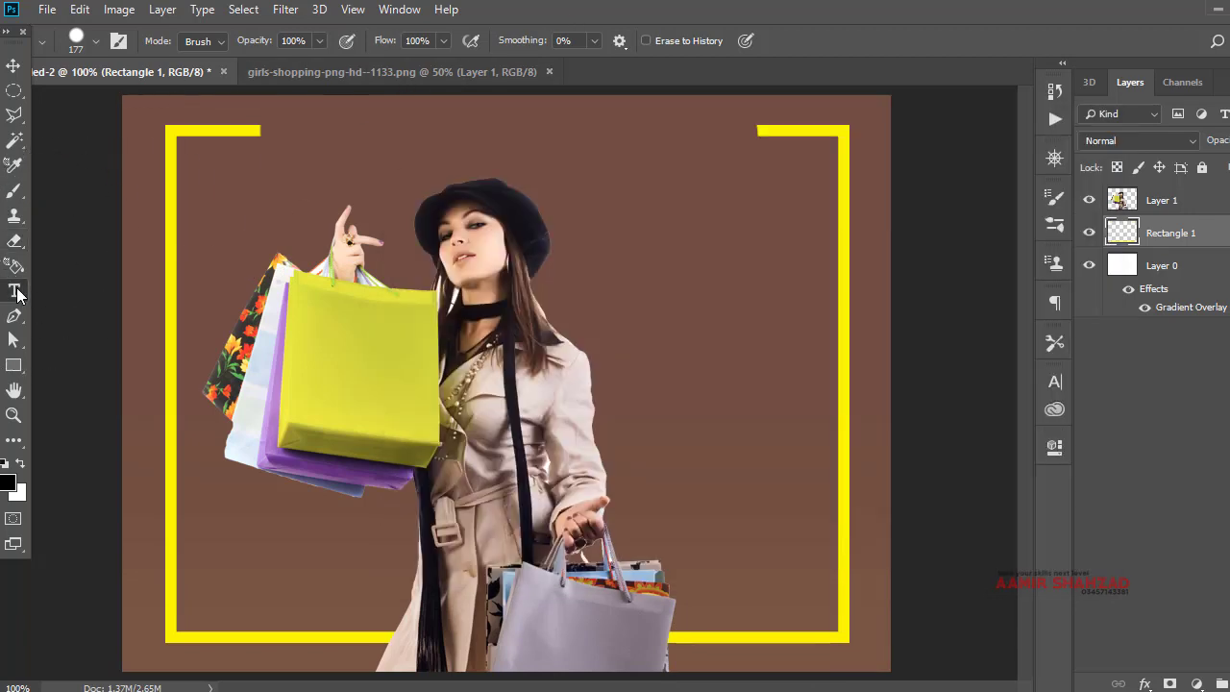
pyautogui.click(378, 153)
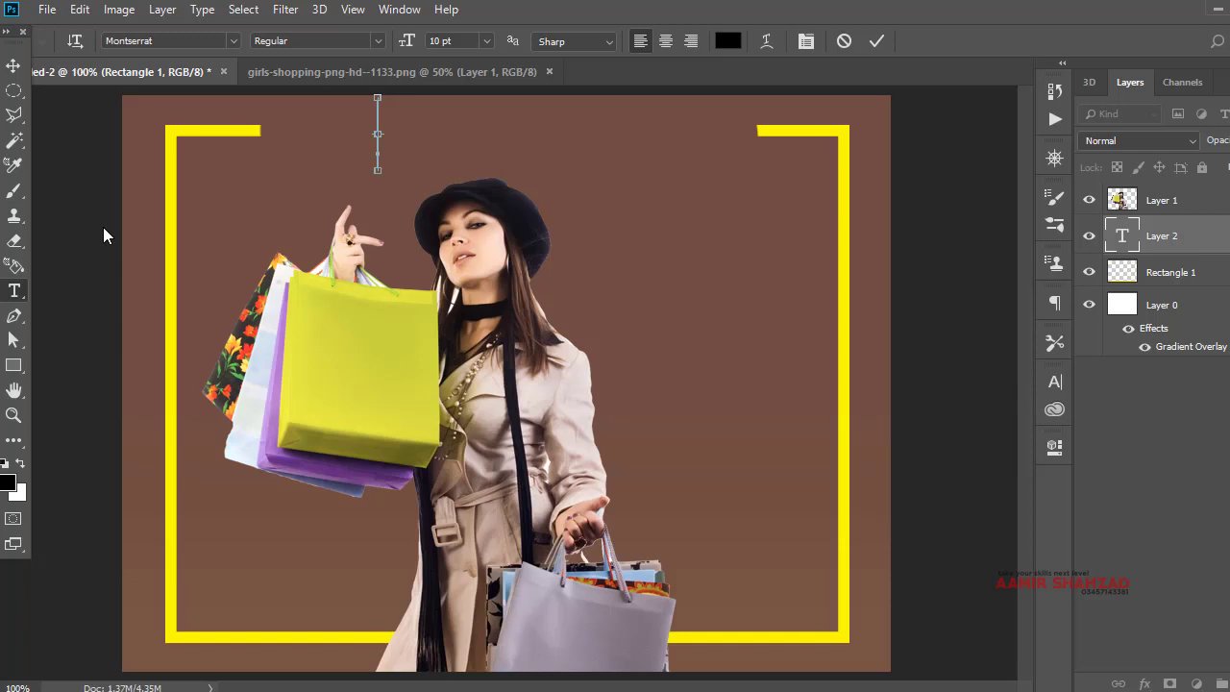
pyautogui.hotkey('ctrl', 'v')
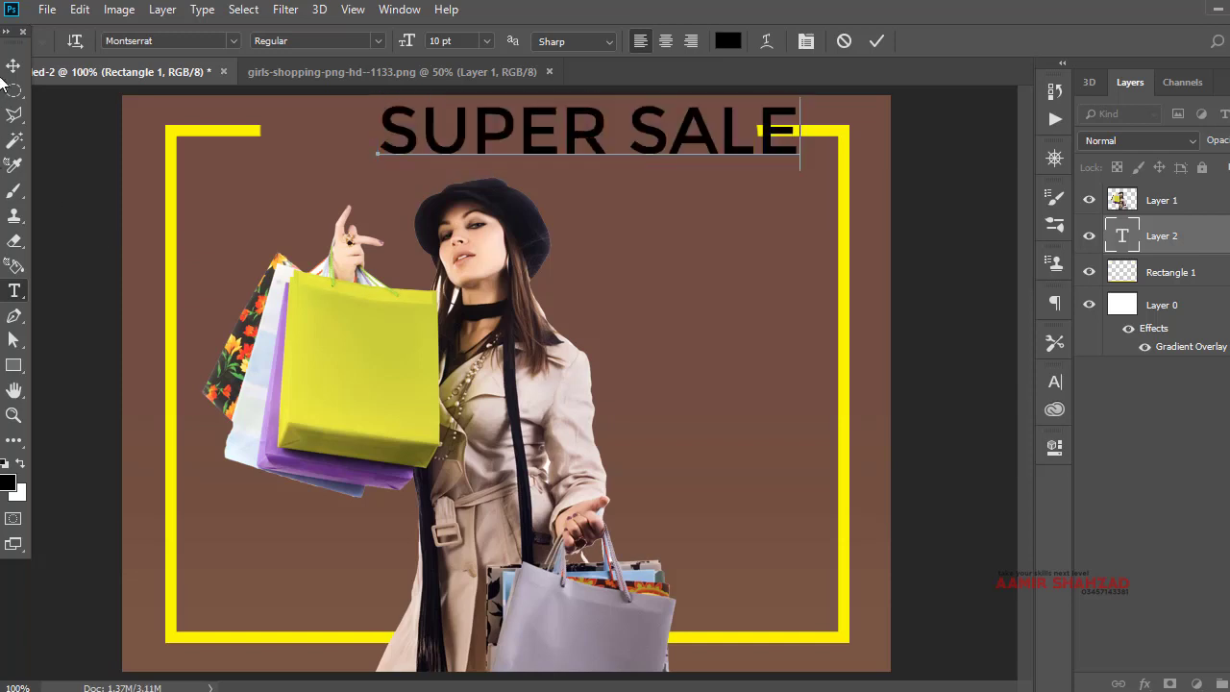
pyautogui.click(13, 66)
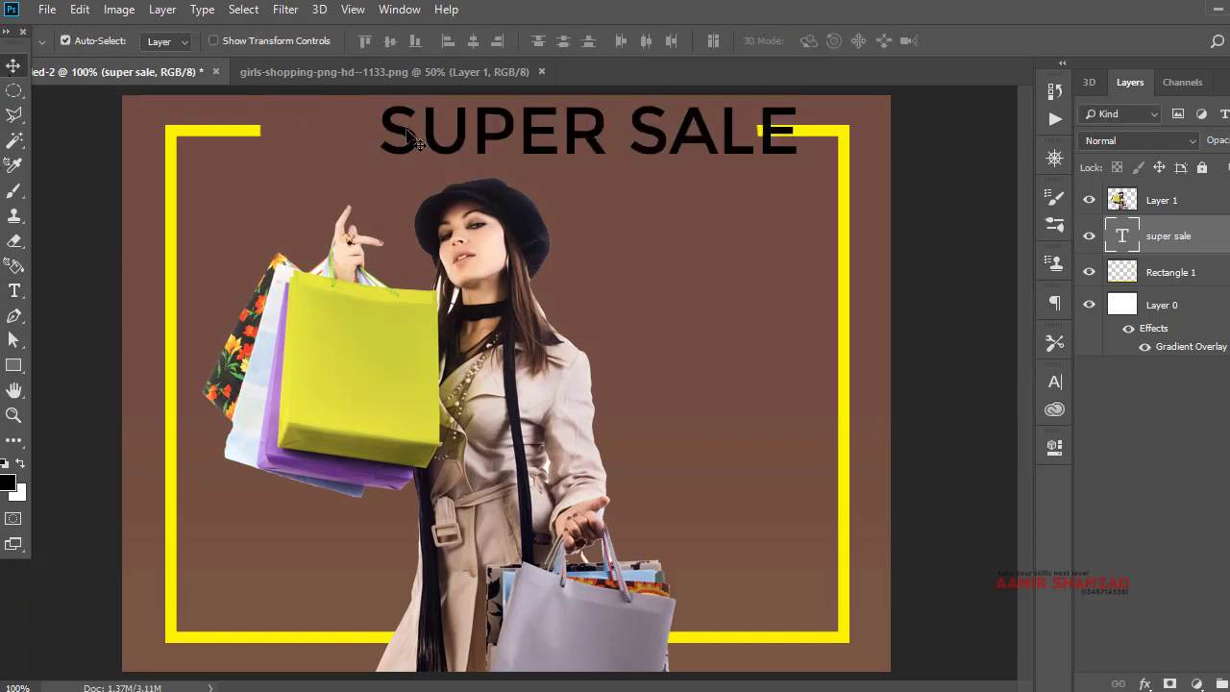
pyautogui.moveTo(406, 129); pyautogui.dragTo(320, 136)
# Give the SUPER SALE headline a heavier font weight and nudge it slightly left
pyautogui.click(1056, 385)
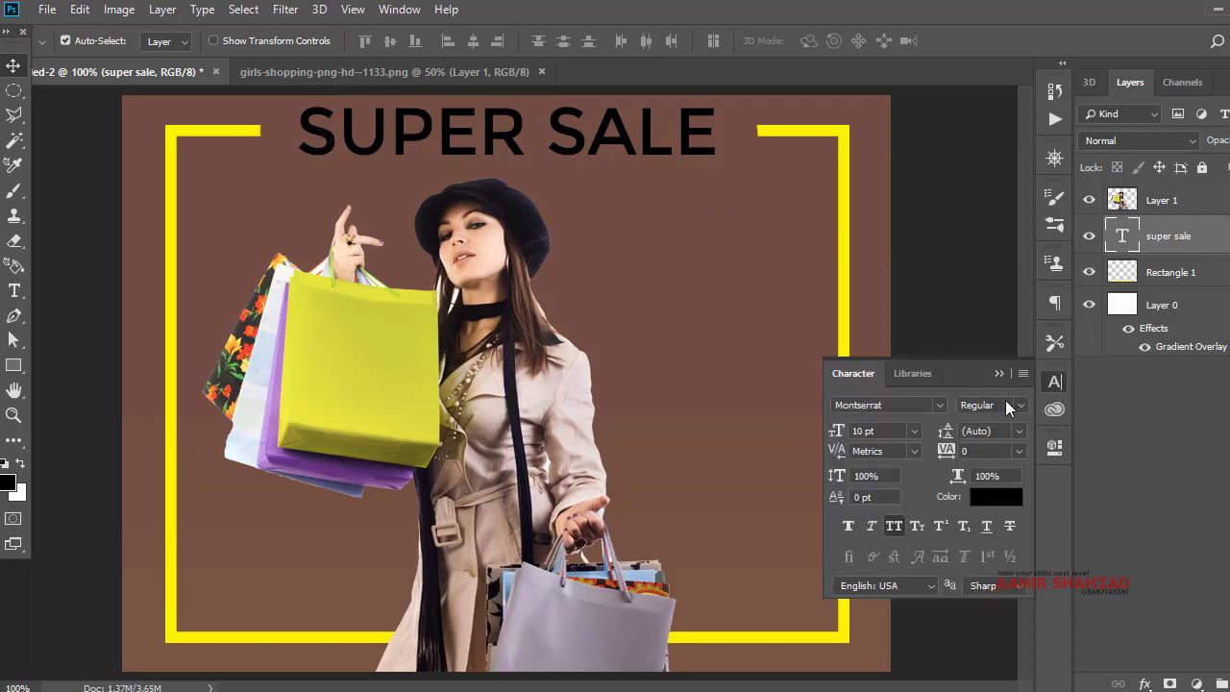
pyautogui.click(1021, 404)
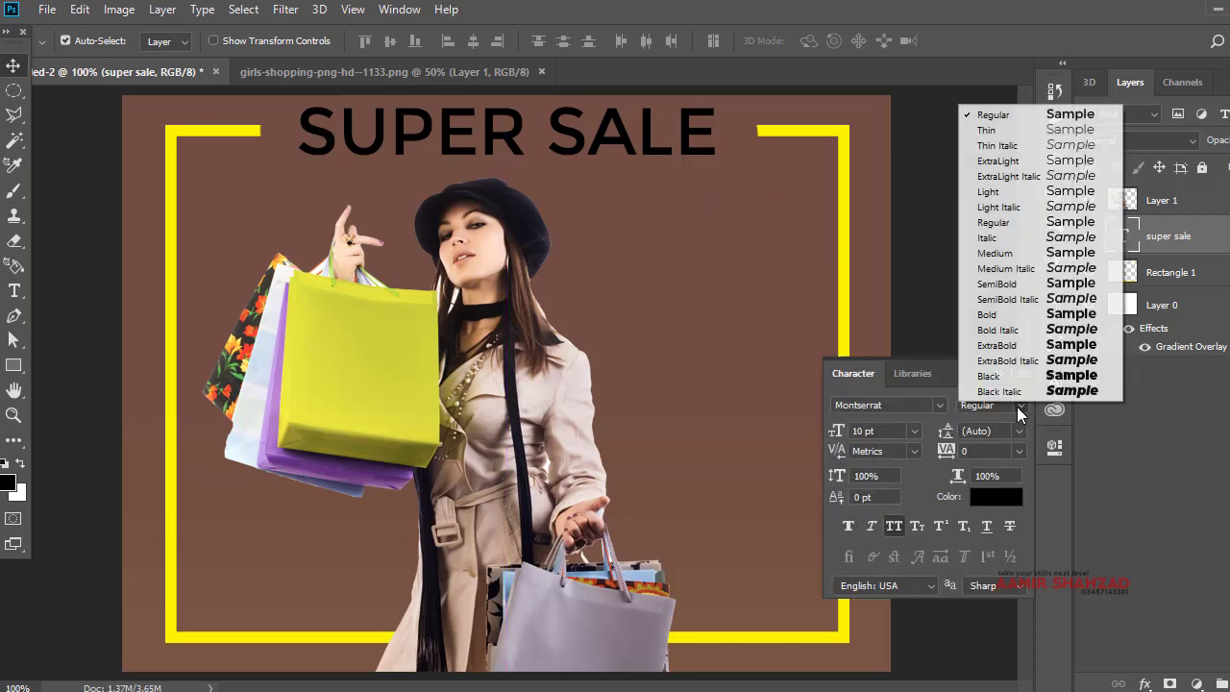
pyautogui.click(1017, 348)
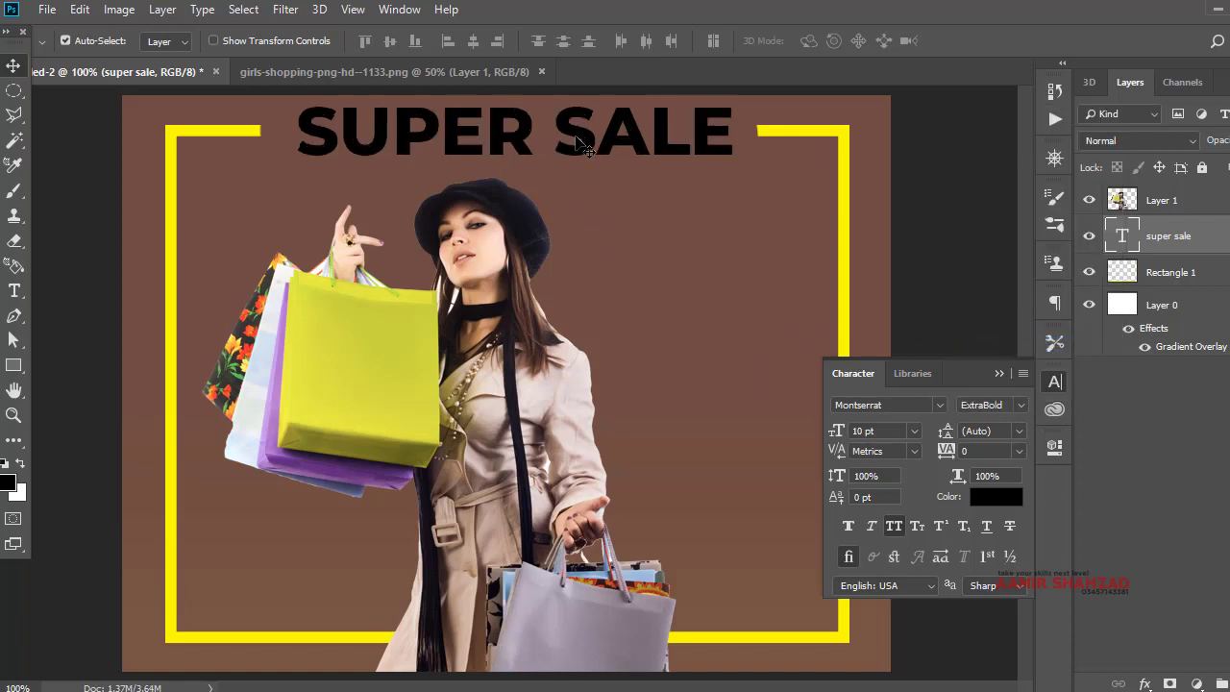
pyautogui.moveTo(580, 142); pyautogui.dragTo(570, 142)
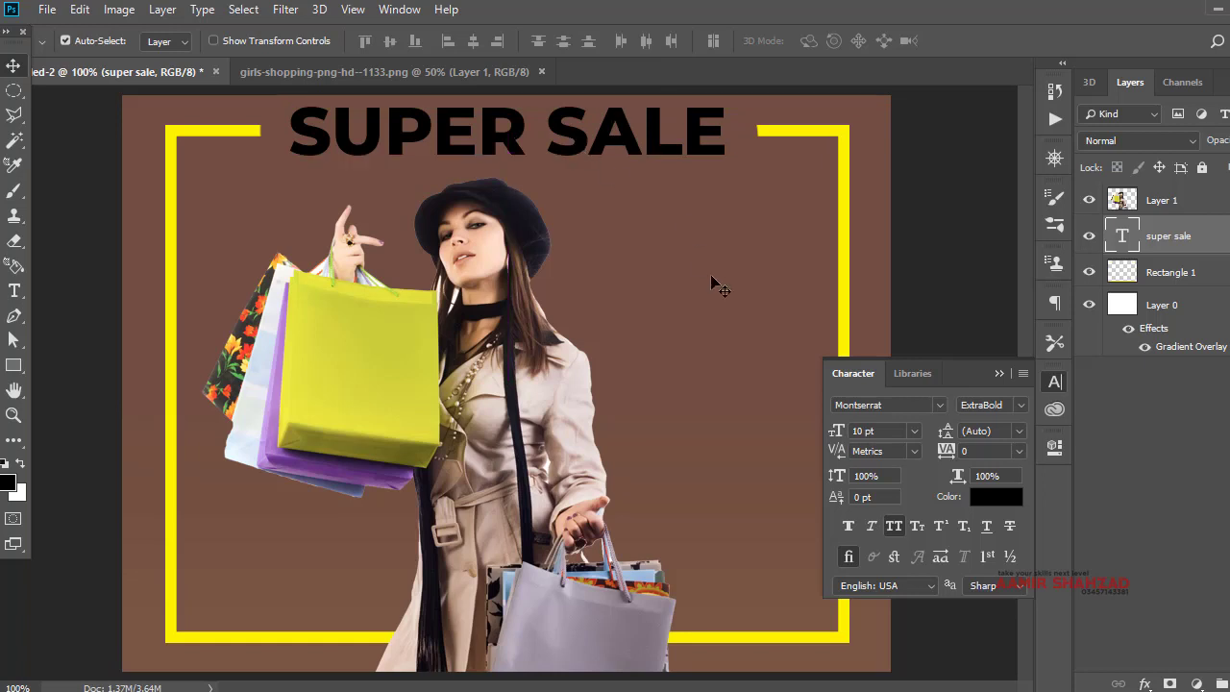
pyautogui.click(1052, 380)
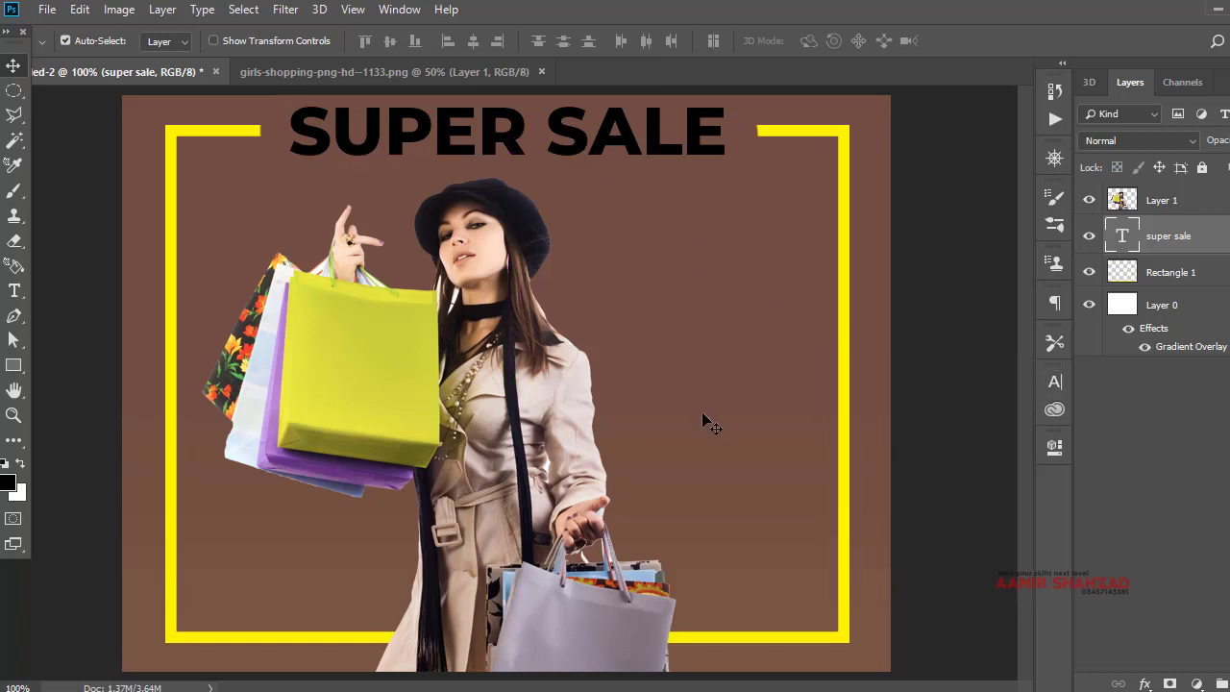
# Copy the words 'up to' from the Notepad notes
pyautogui.hotkey('alt', 'Tab')
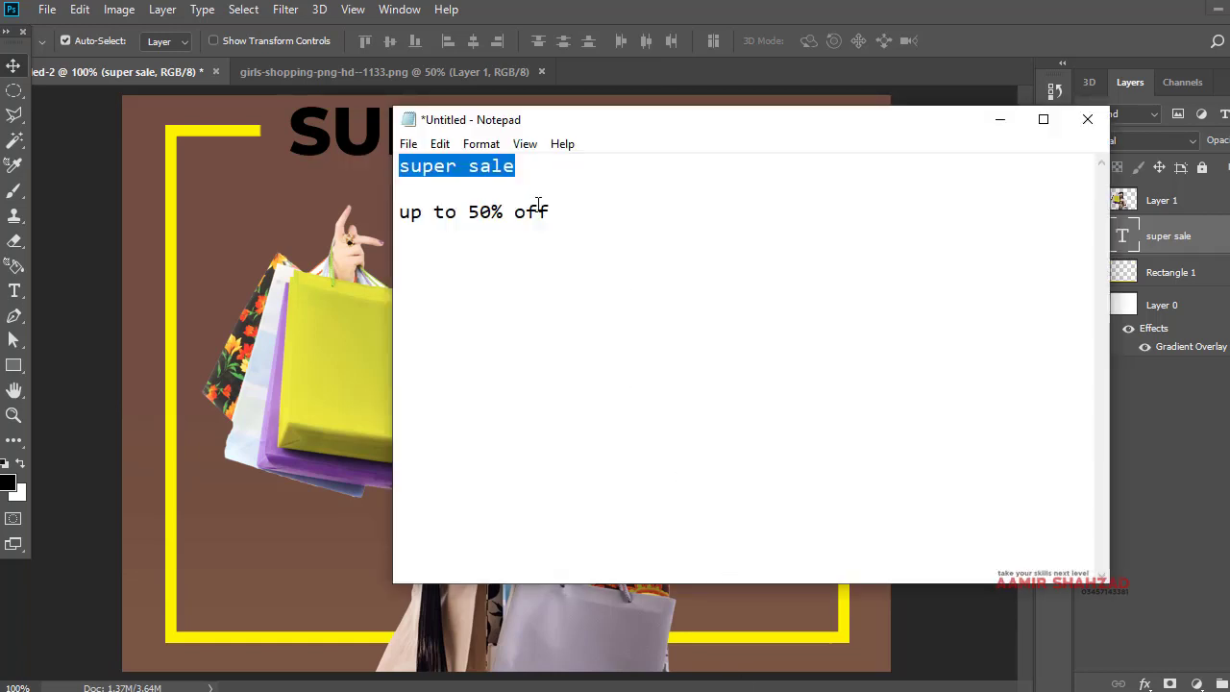
pyautogui.moveTo(457, 211); pyautogui.dragTo(360, 205)
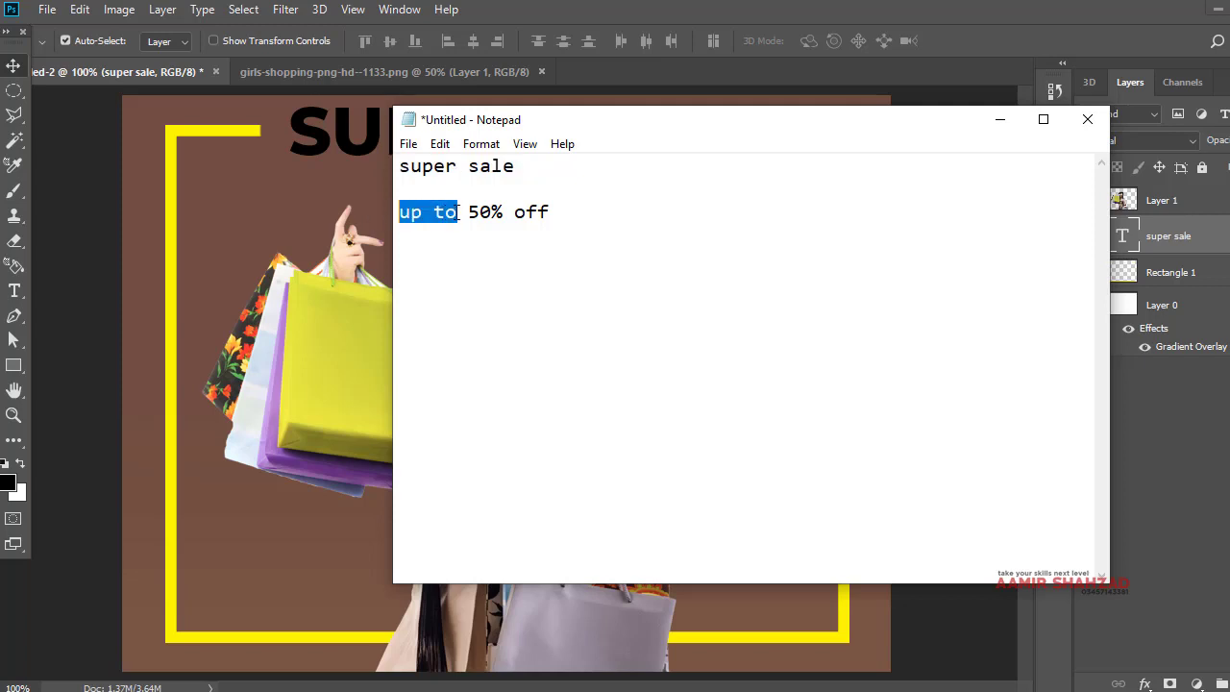
pyautogui.rightClick(458, 211)
pyautogui.click(490, 272)
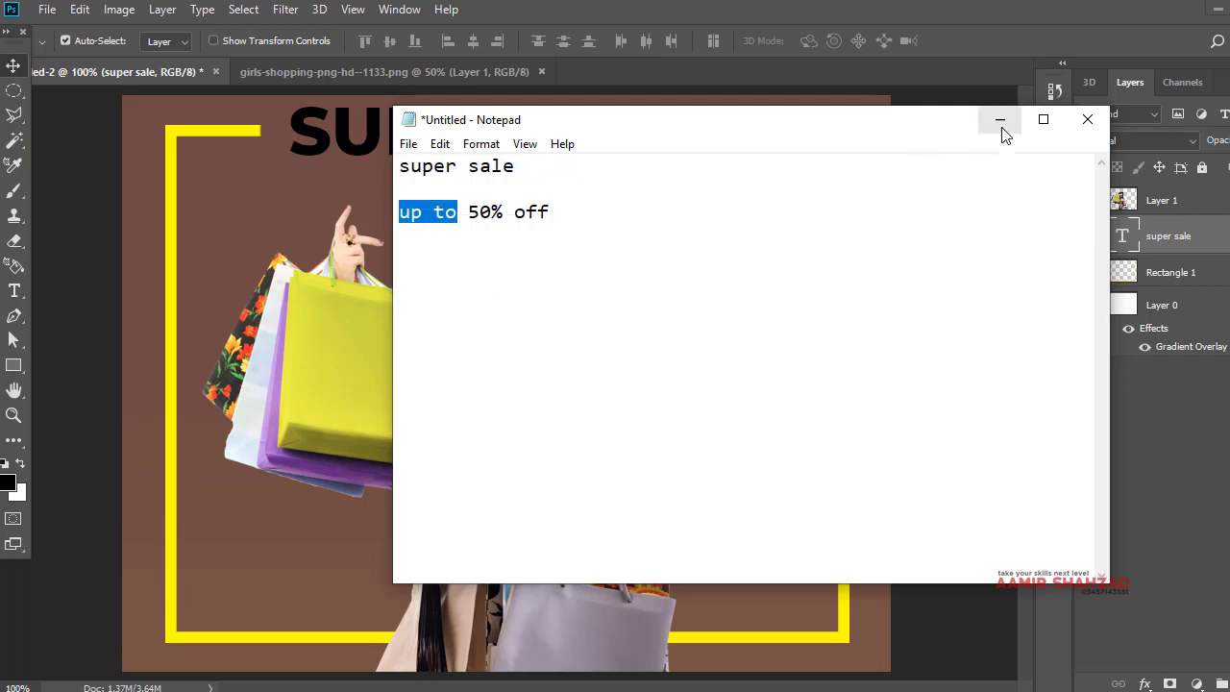
pyautogui.click(1000, 120)
# Add 'UP TO' as 4 pt text to the right of the woman's head
pyautogui.click(14, 290)
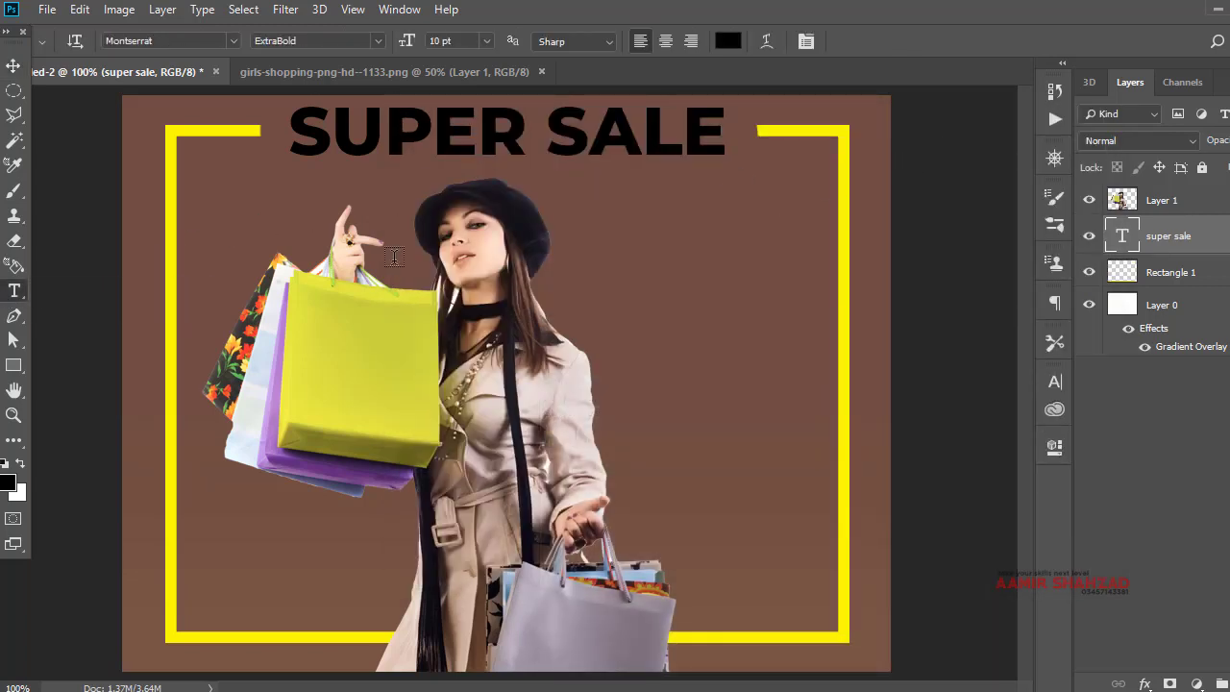
pyautogui.click(654, 255)
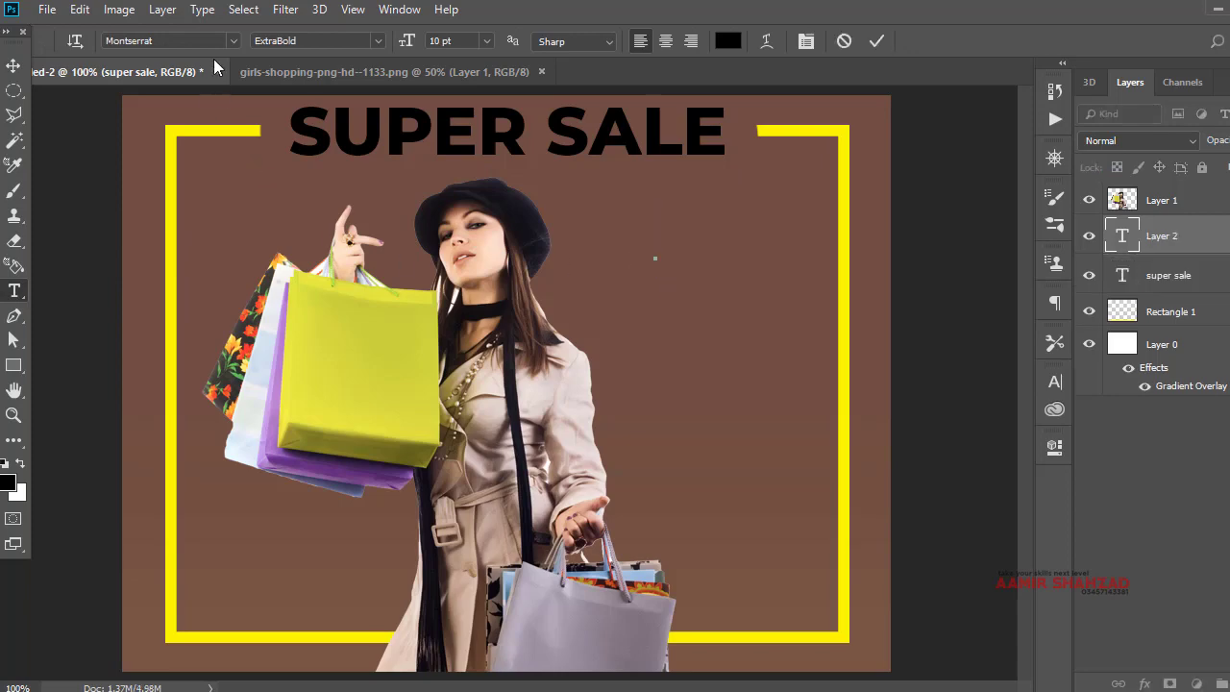
pyautogui.click(80, 8)
pyautogui.click(130, 174)
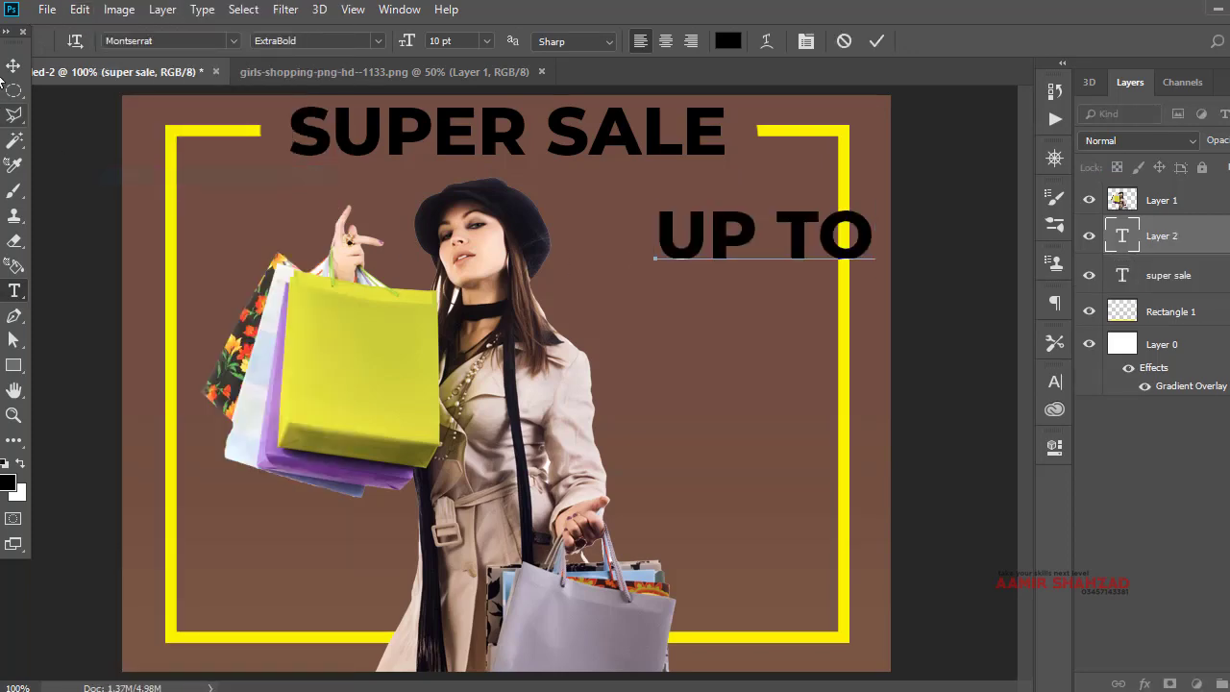
pyautogui.click(14, 65)
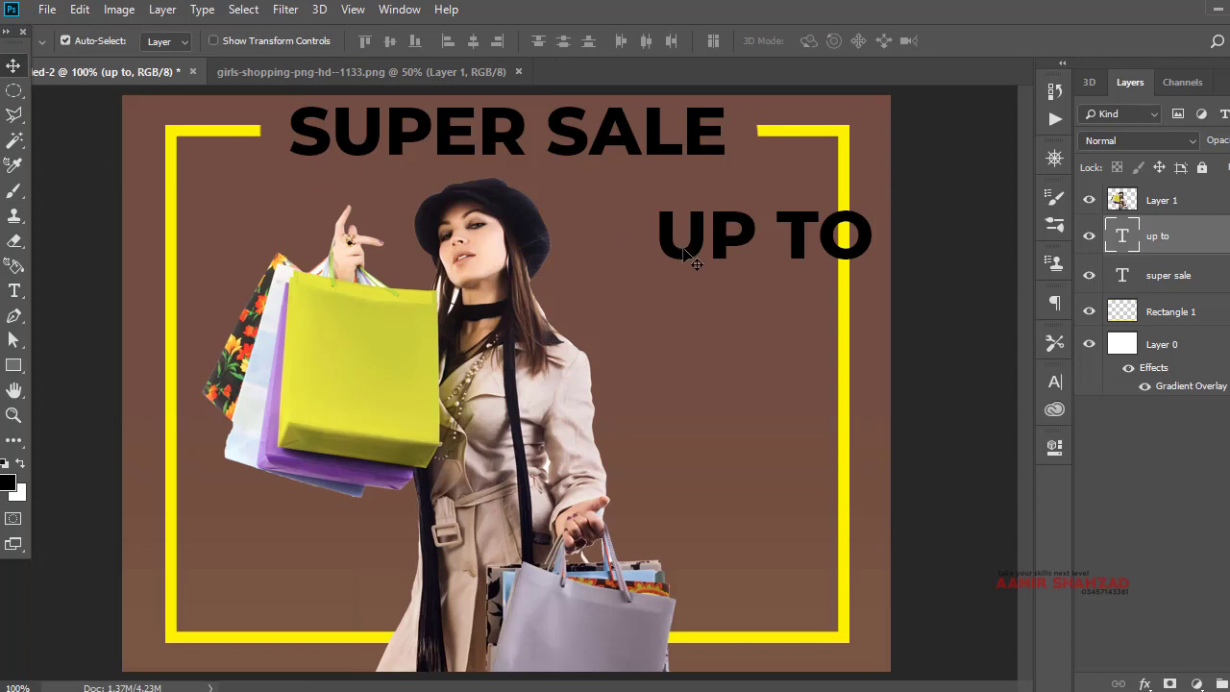
pyautogui.moveTo(684, 250); pyautogui.dragTo(607, 267)
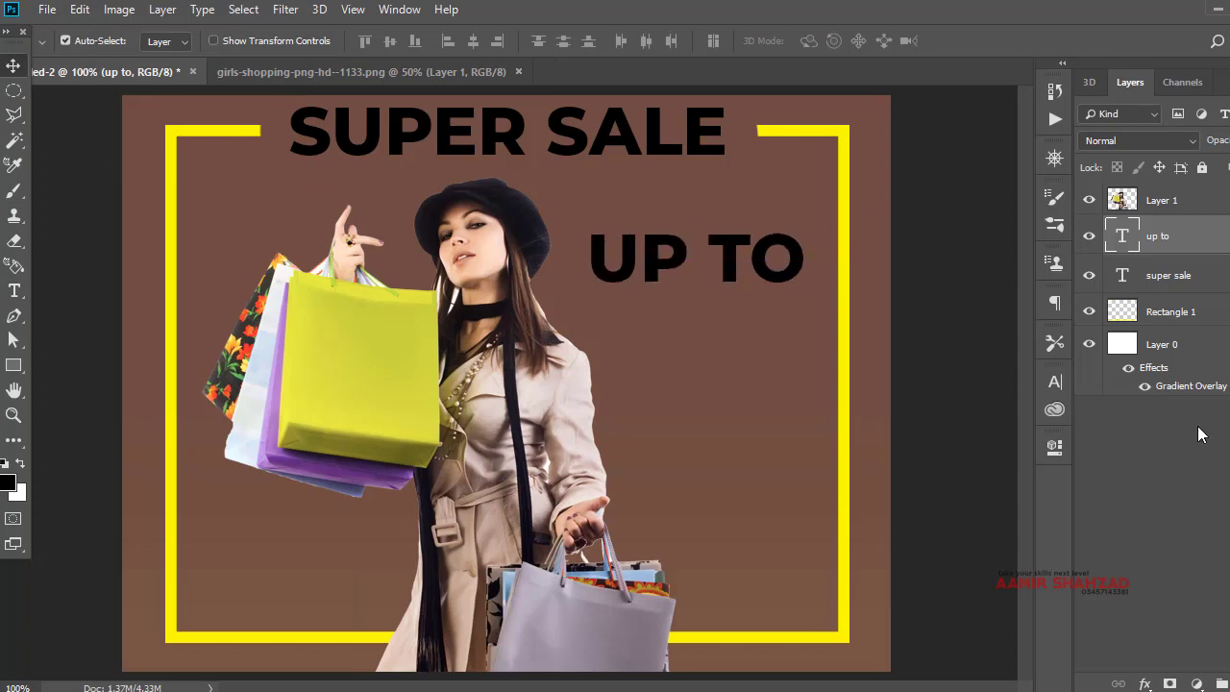
pyautogui.click(1055, 382)
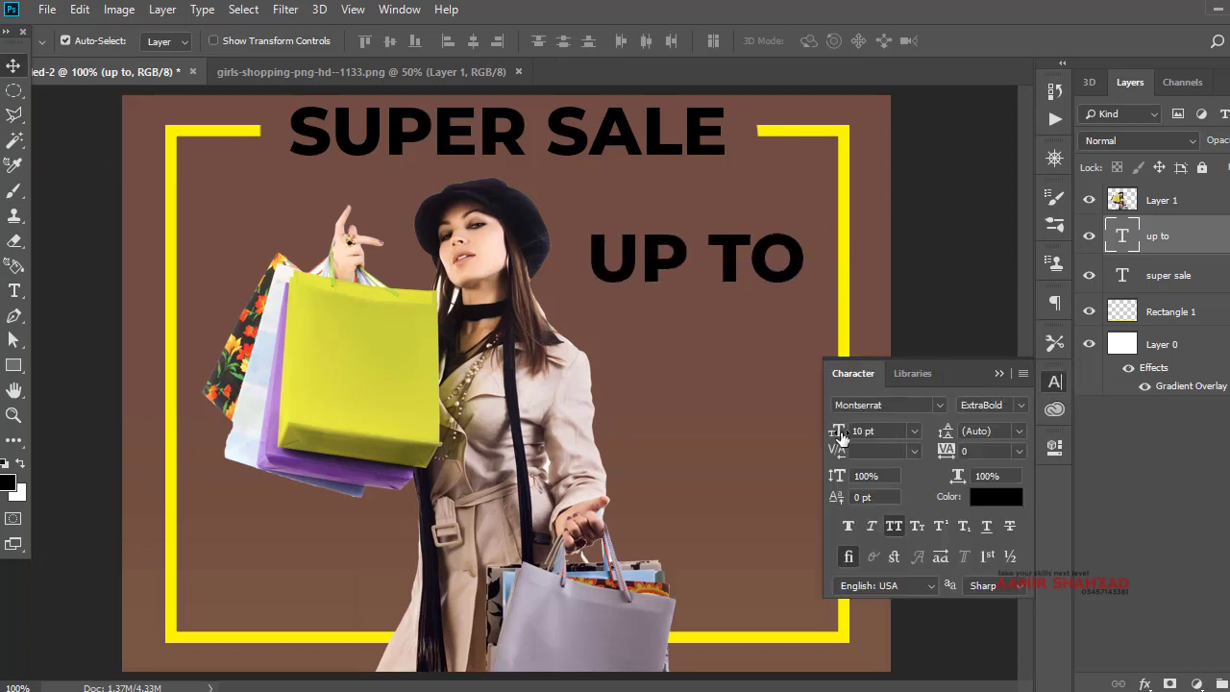
pyautogui.moveTo(841, 434); pyautogui.dragTo(838, 436)
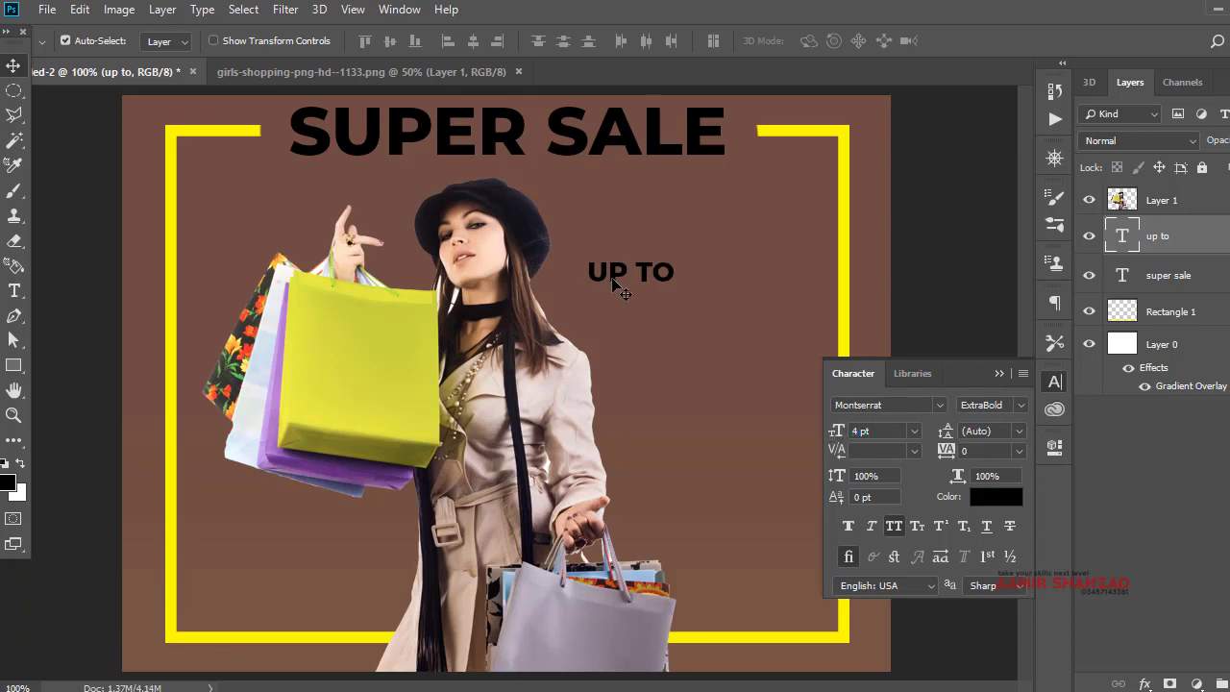
pyautogui.moveTo(612, 284); pyautogui.dragTo(697, 273)
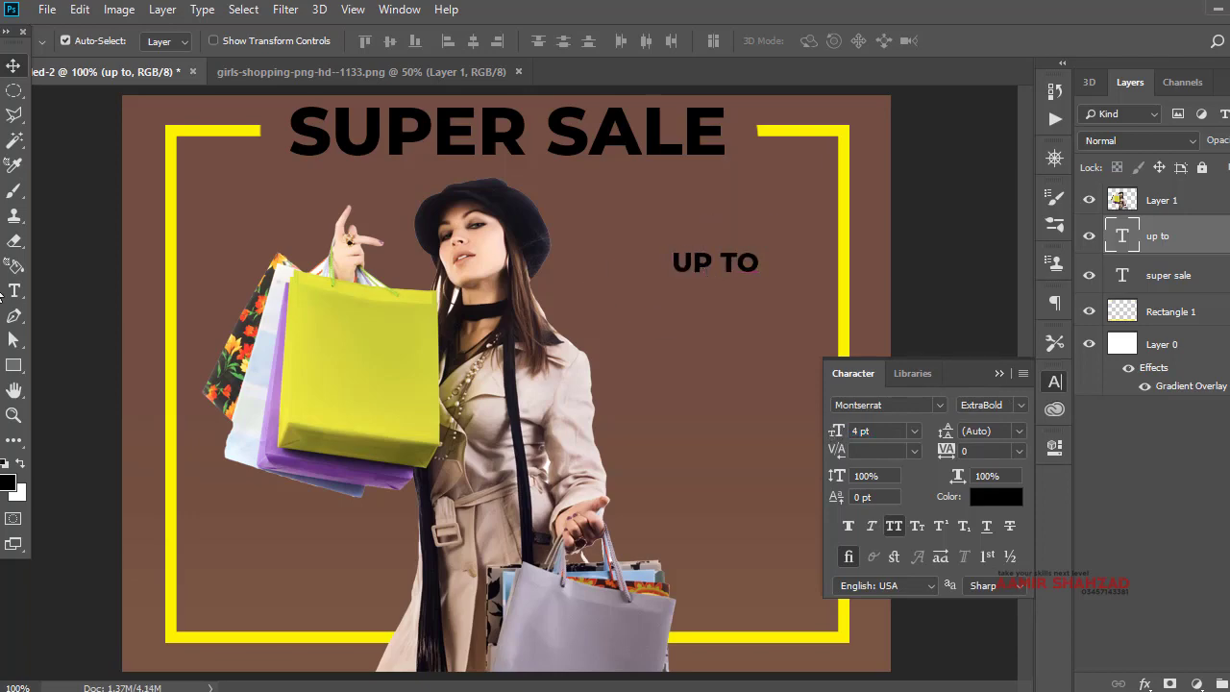
# Copy the words '50% off' from the Notepad notes
pyautogui.hotkey('alt', 'Tab')
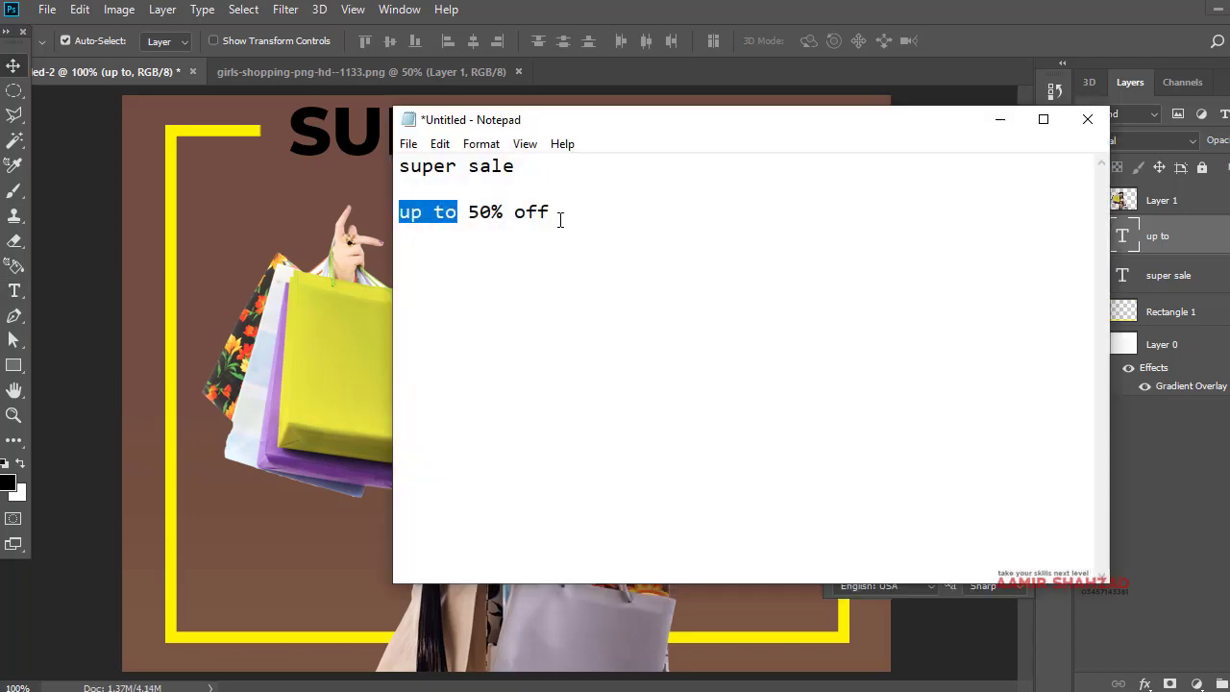
pyautogui.moveTo(560, 220); pyautogui.dragTo(468, 213)
pyautogui.rightClick(484, 212)
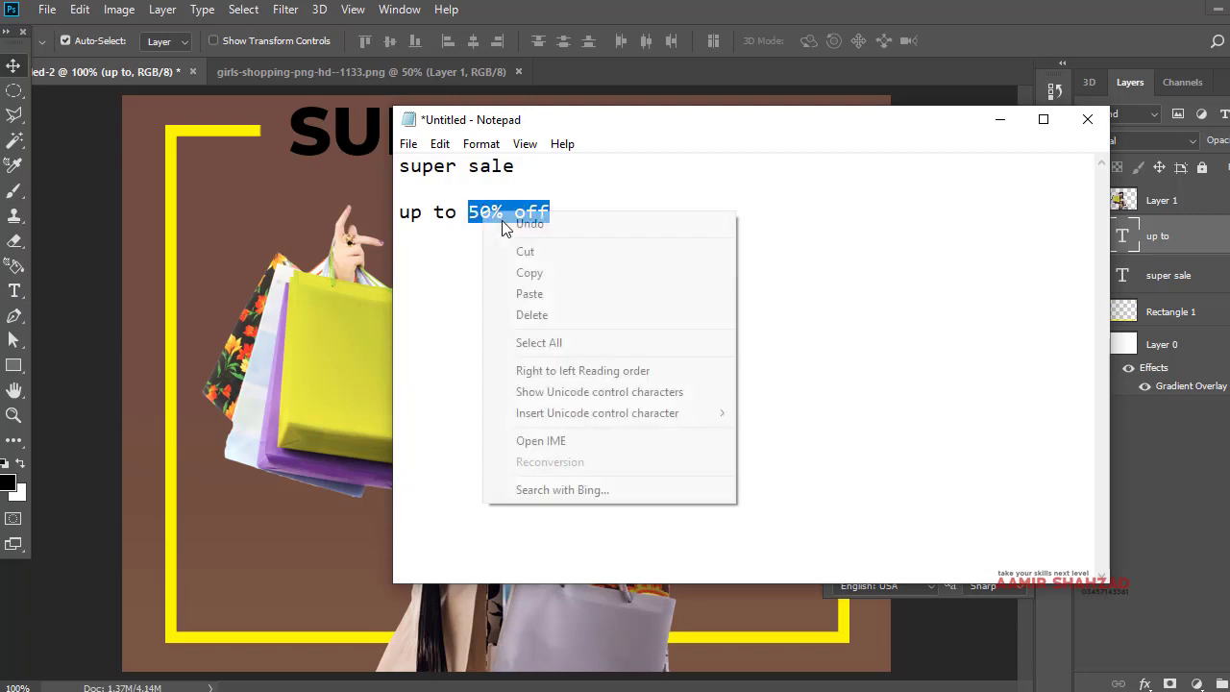
pyautogui.click(523, 274)
pyautogui.hotkey('alt', 'Tab')
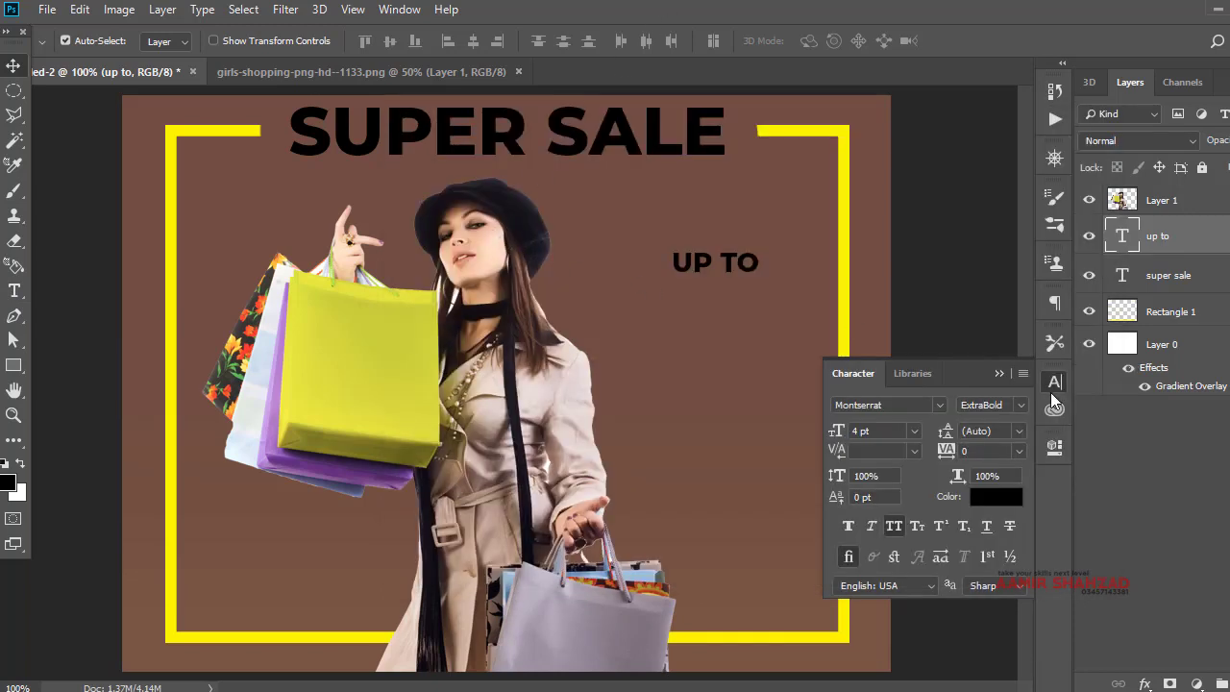
# Paste '50% OFF' as a new text line below UP TO
pyautogui.click(1051, 390)
pyautogui.click(14, 290)
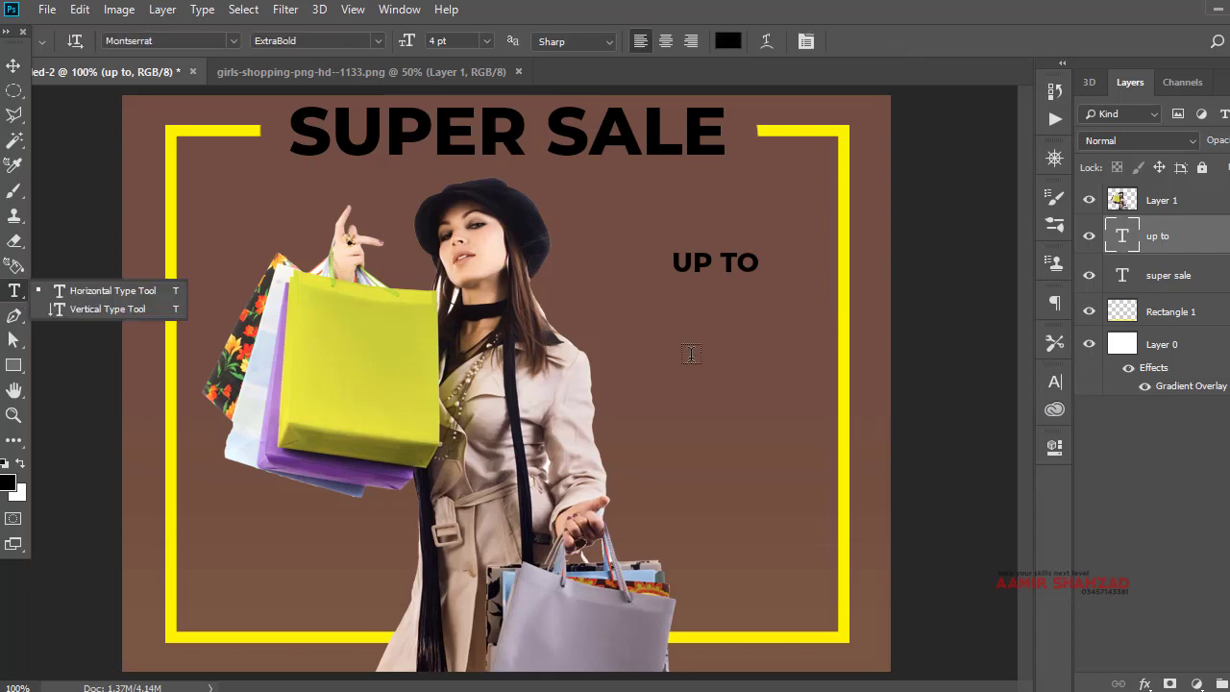
pyautogui.click(678, 329)
pyautogui.click(81, 9)
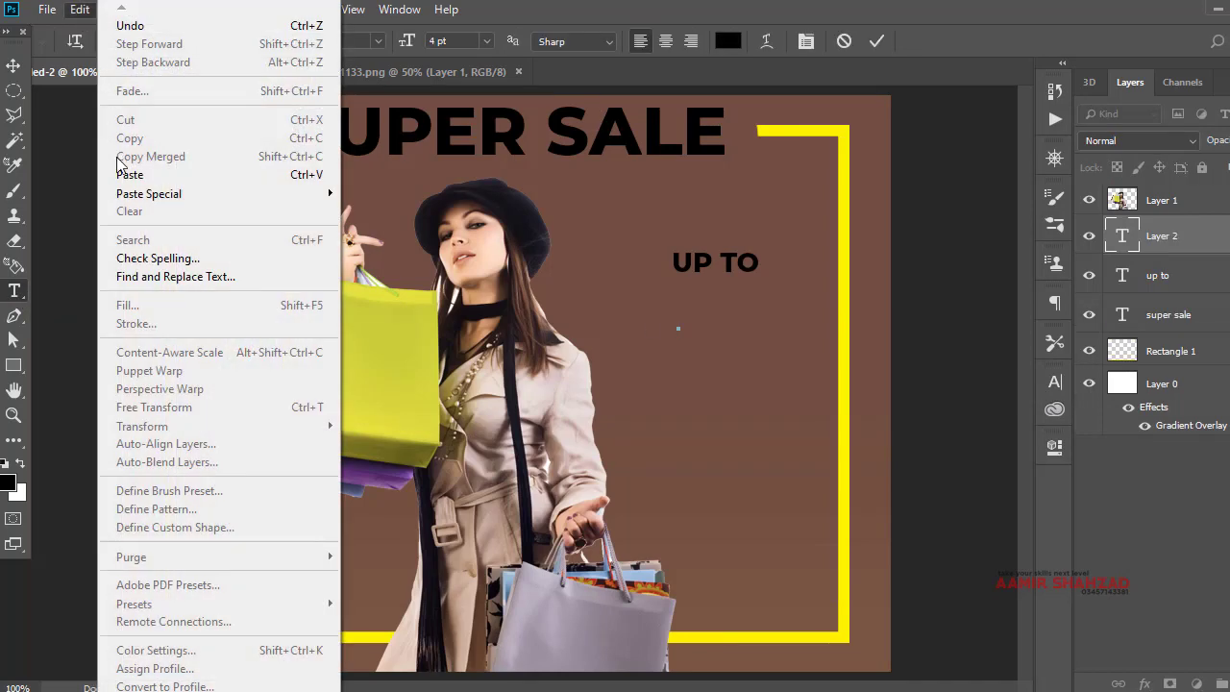
pyautogui.click(124, 175)
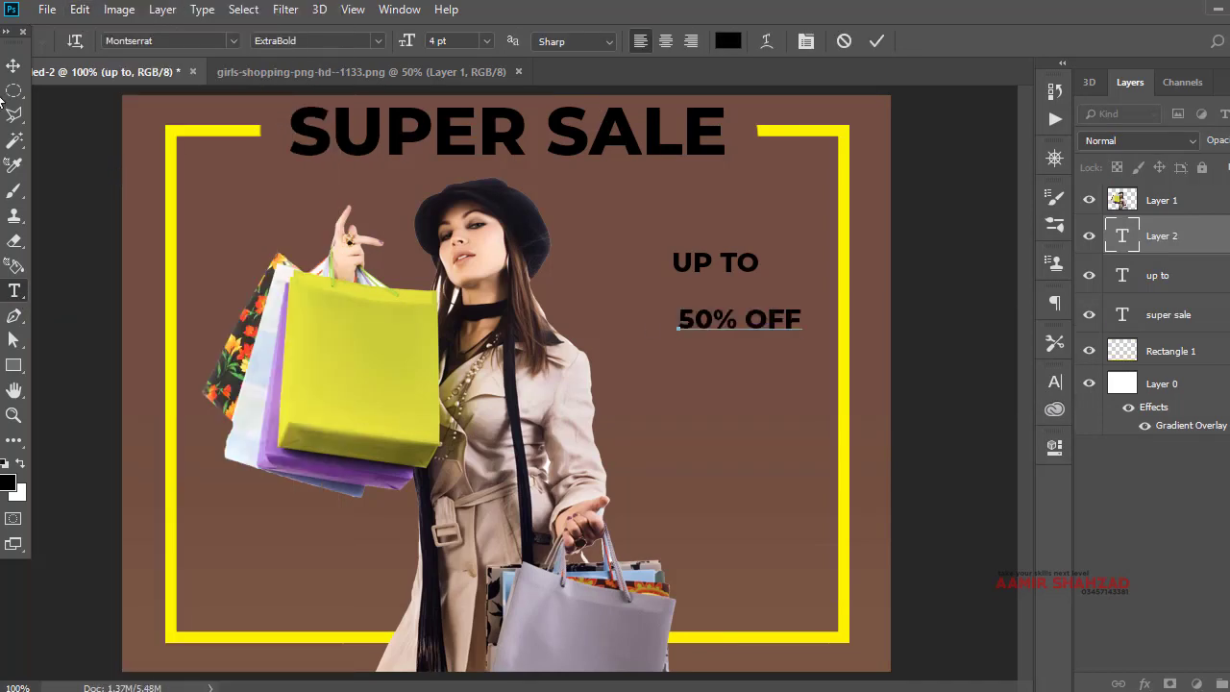
pyautogui.click(13, 65)
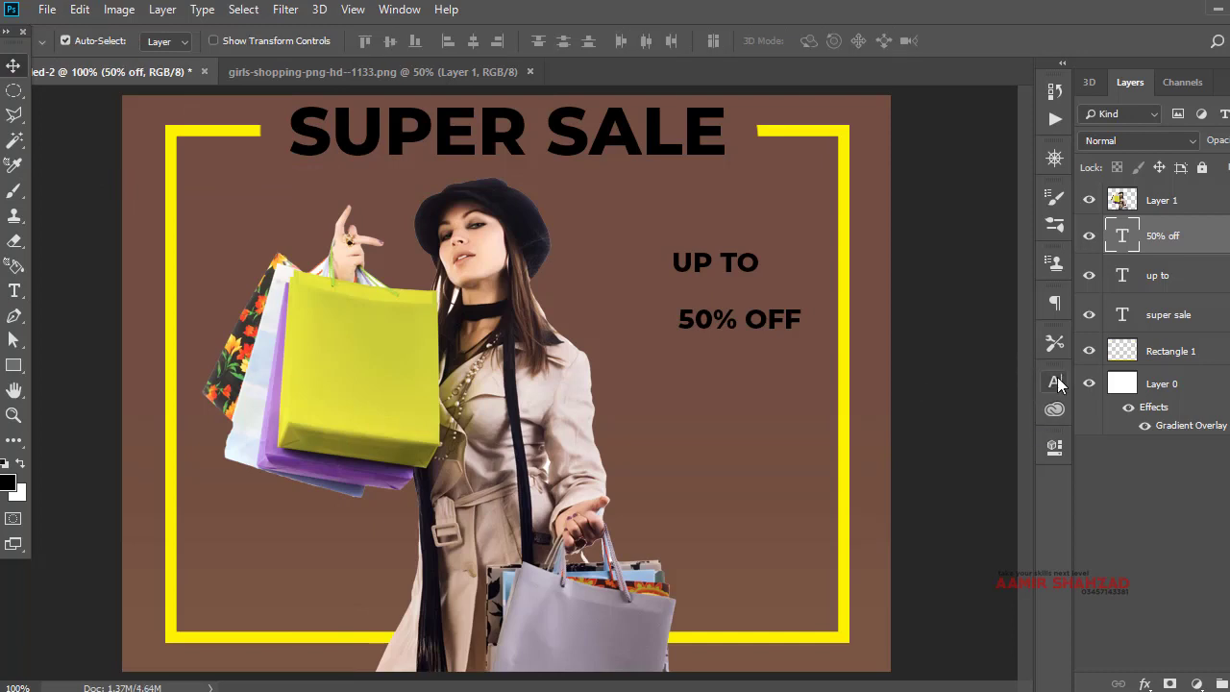
# Enlarge 50% OFF to 7 pt and stack it directly beneath UP TO, aligned
pyautogui.click(1055, 382)
pyautogui.moveTo(840, 430); pyautogui.dragTo(843, 426)
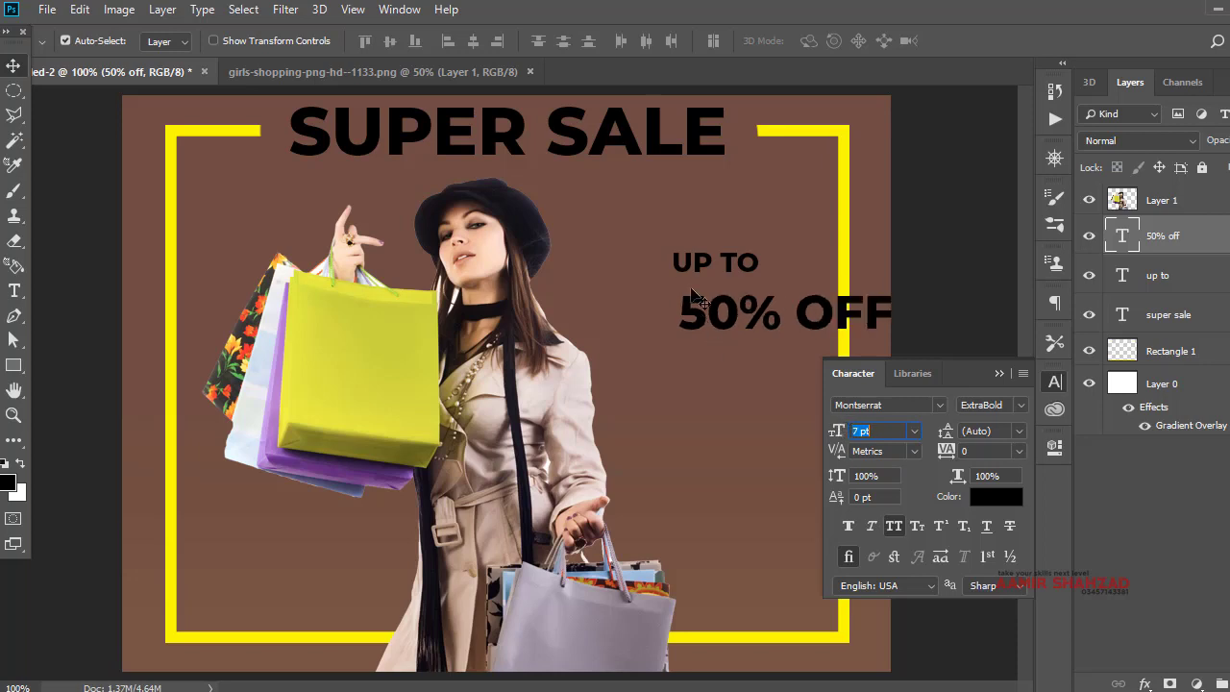
pyautogui.moveTo(693, 293); pyautogui.dragTo(647, 317)
pyautogui.moveTo(677, 265); pyautogui.dragTo(621, 288)
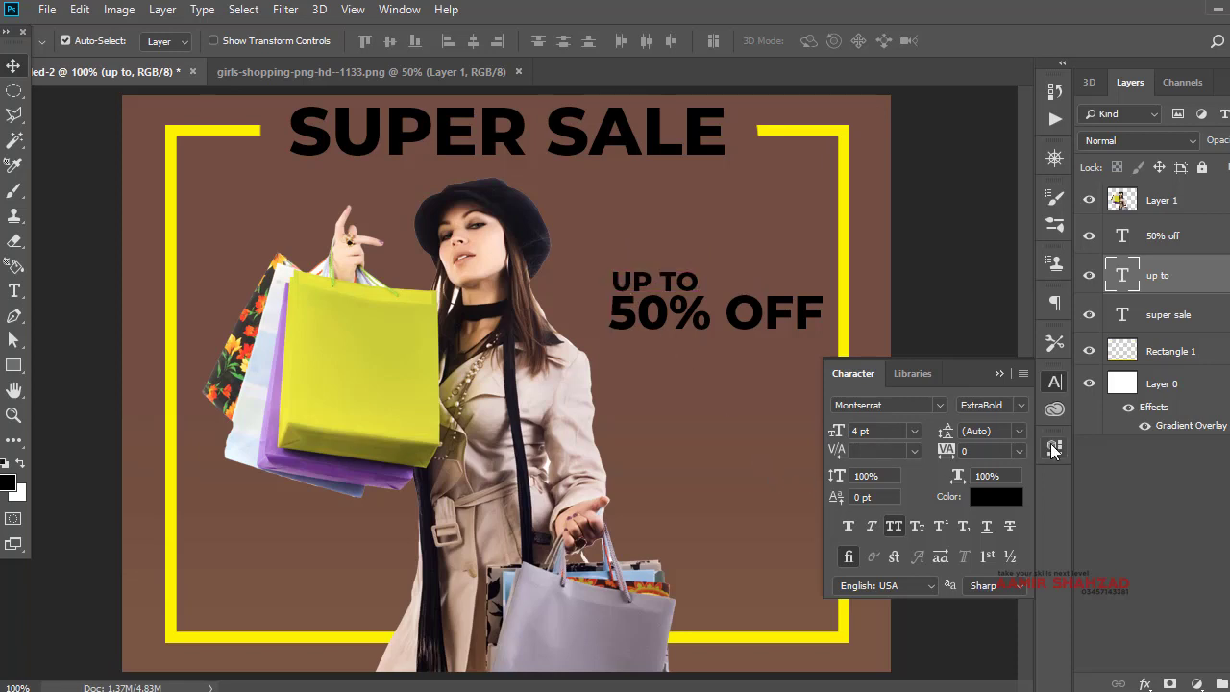
pyautogui.click(1055, 383)
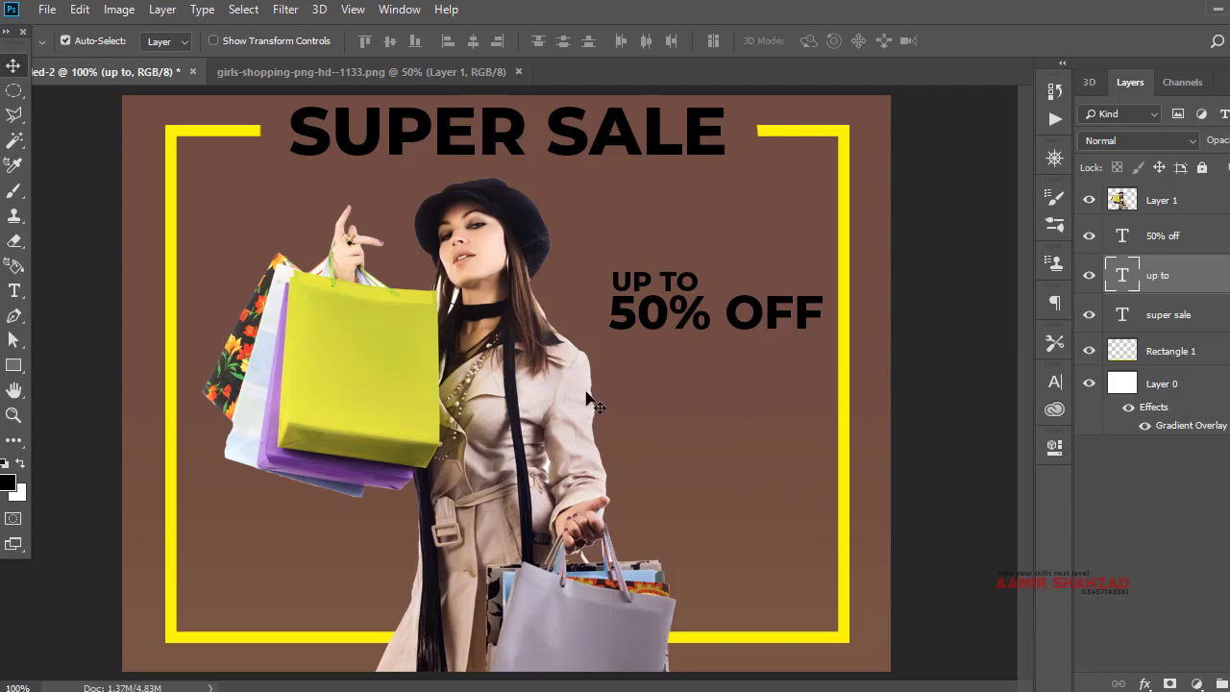
pyautogui.click(19, 189)
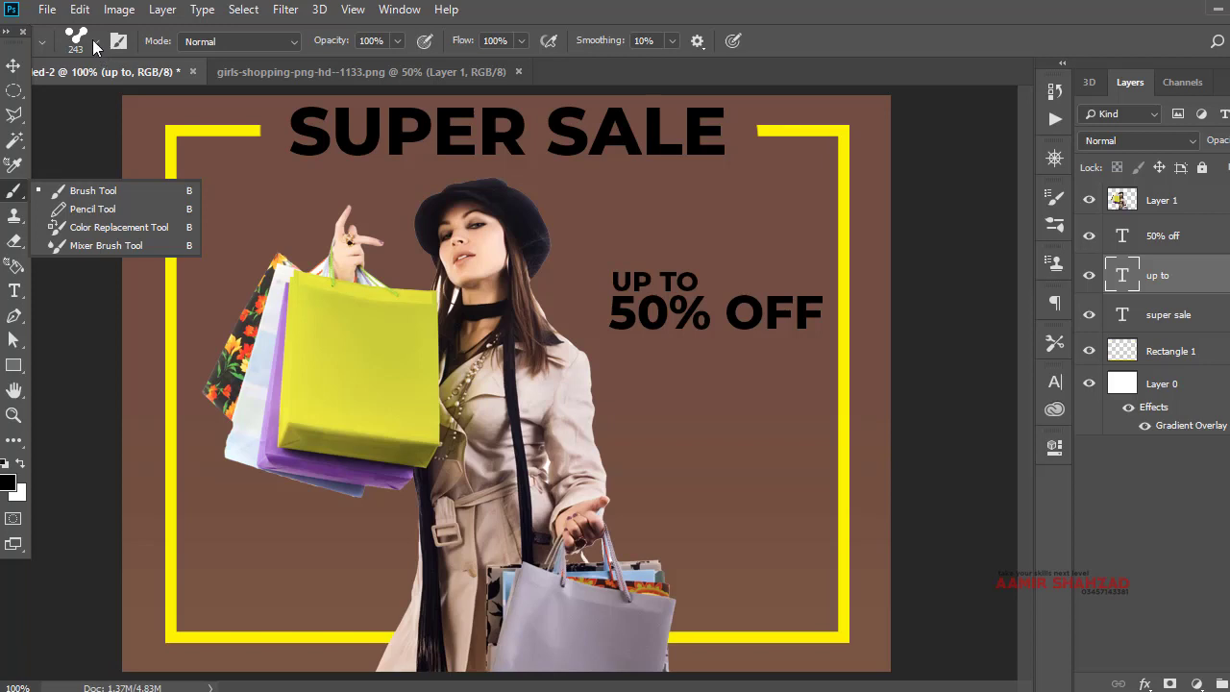
# Add a new empty layer above Layer 0, undoing a trial black brush stamp
pyautogui.click(94, 40)
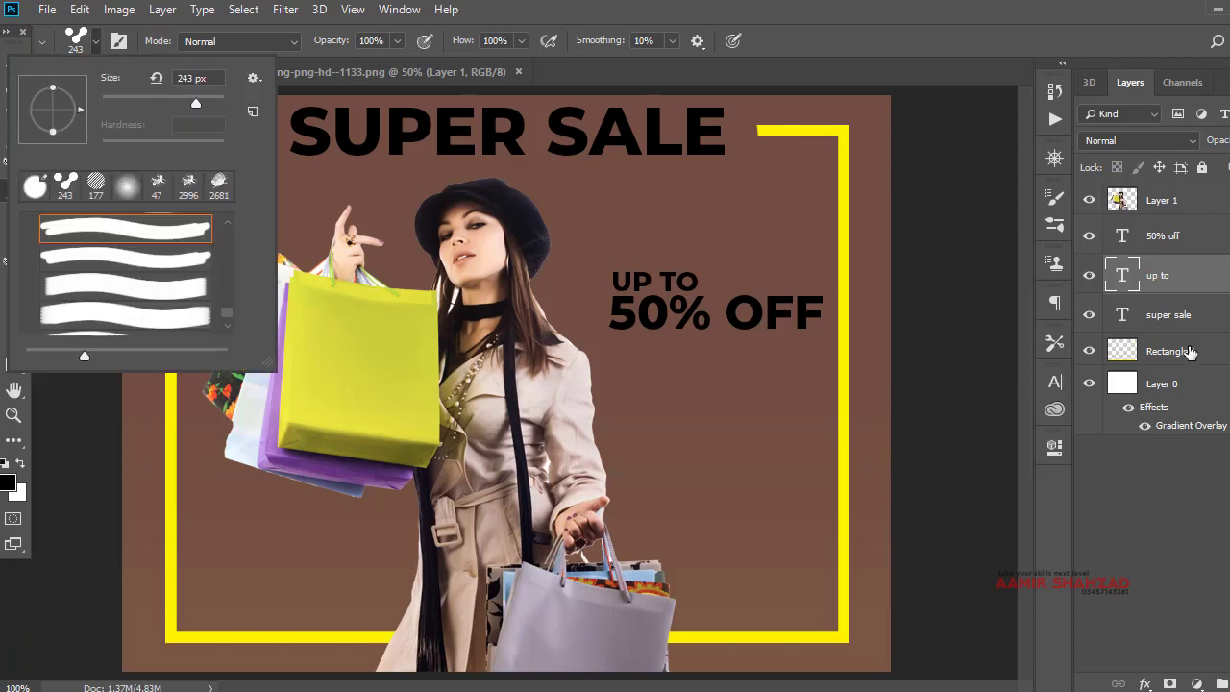
pyautogui.click(1189, 383)
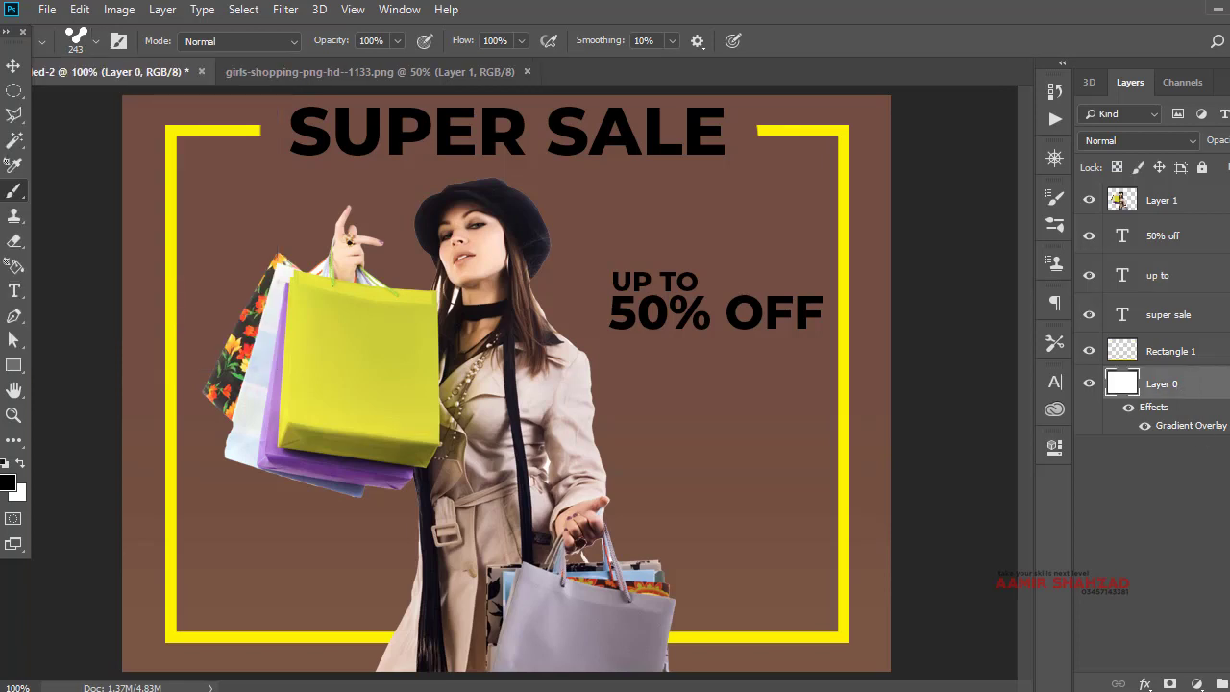
pyautogui.click(1223, 684)
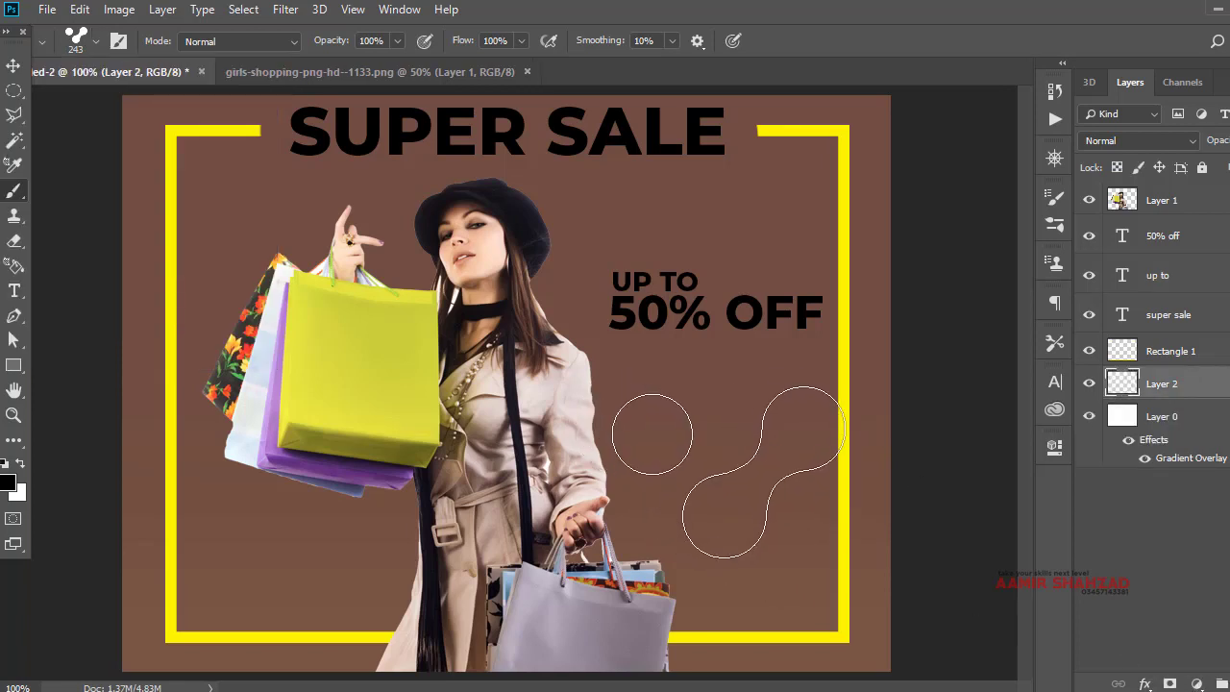
pyautogui.click(724, 478)
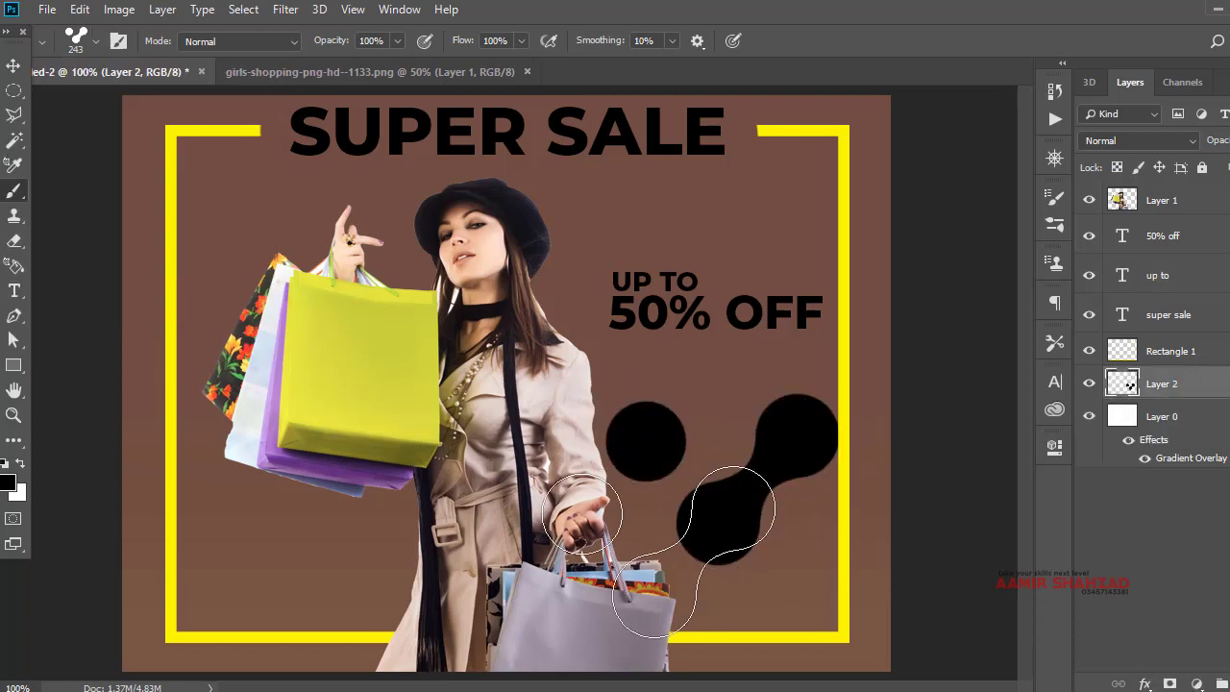
pyautogui.click(79, 8)
pyautogui.click(92, 57)
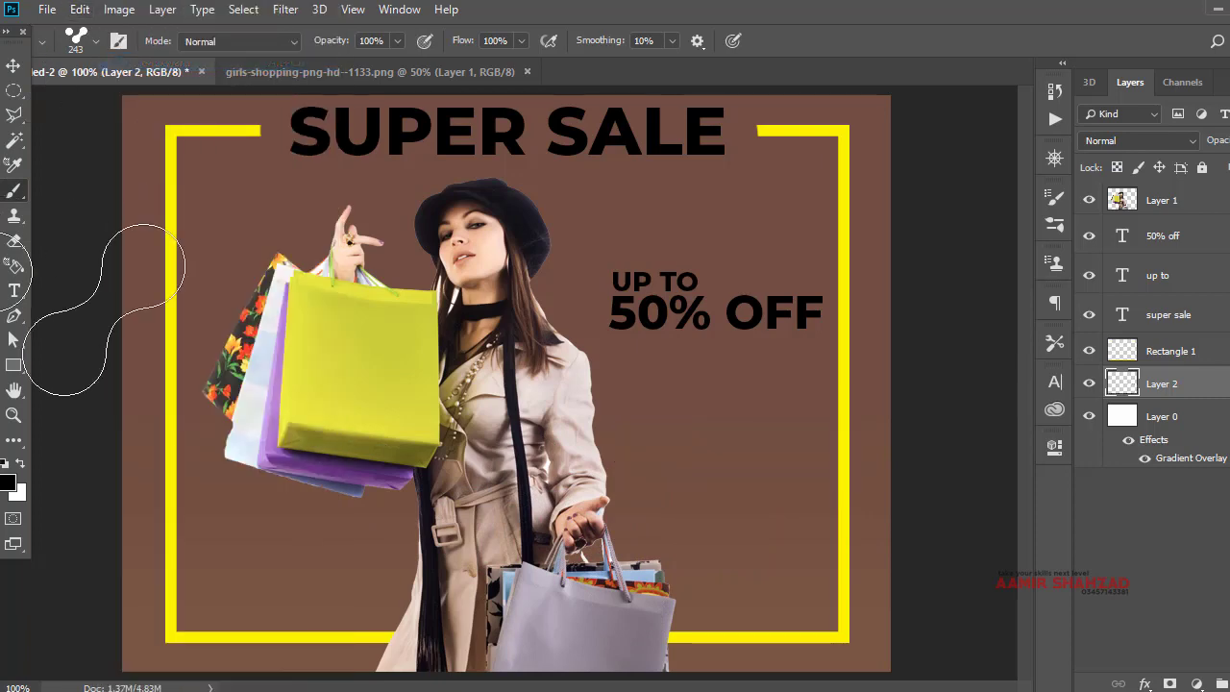
# Sample the bag's yellow-green, set the brush to about 170 px, and stamp a blob lower right
pyautogui.click(6, 483)
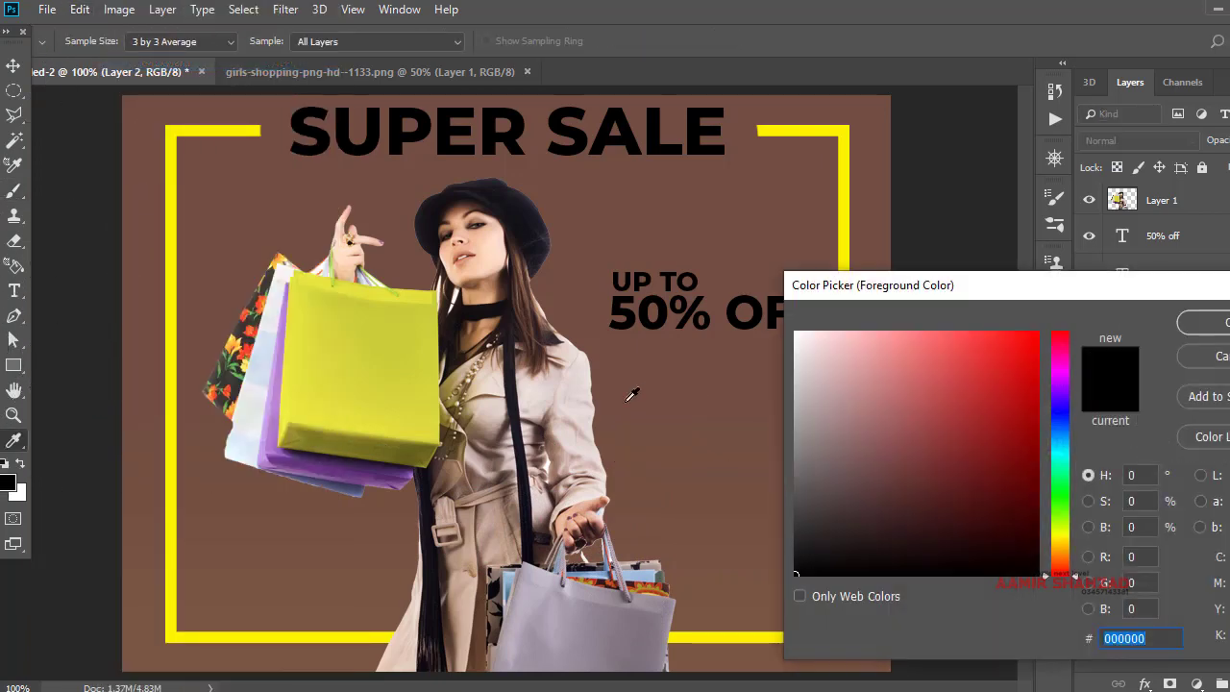
pyautogui.click(413, 348)
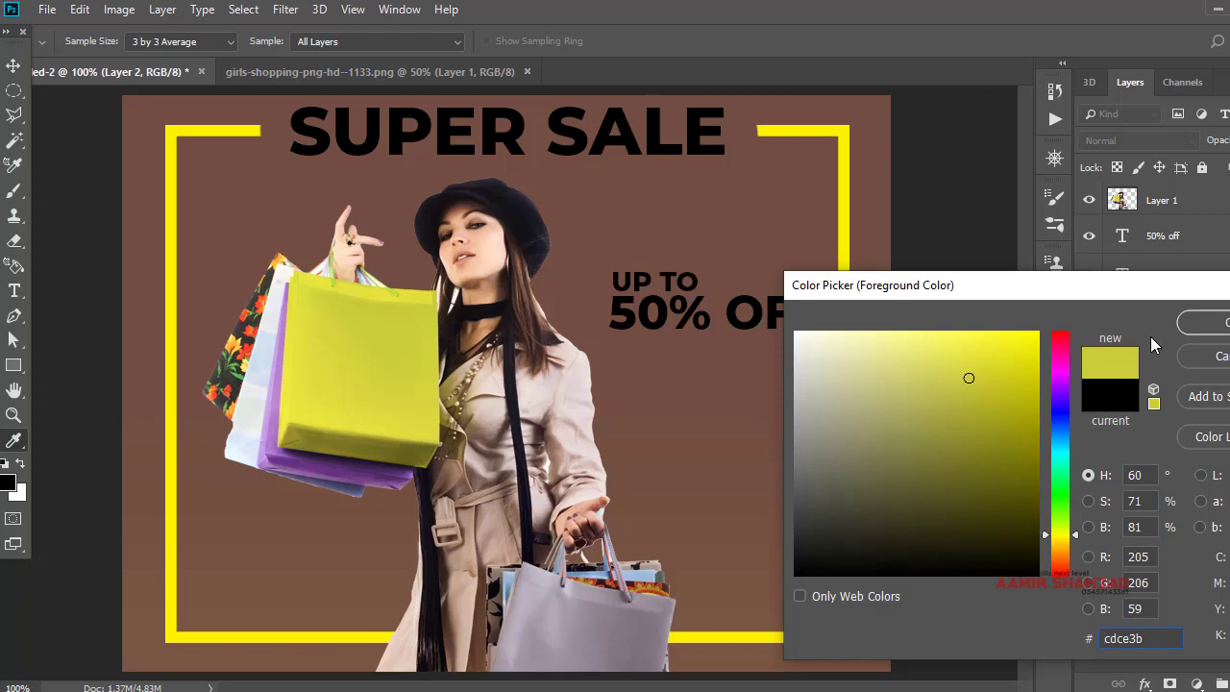
pyautogui.click(1208, 333)
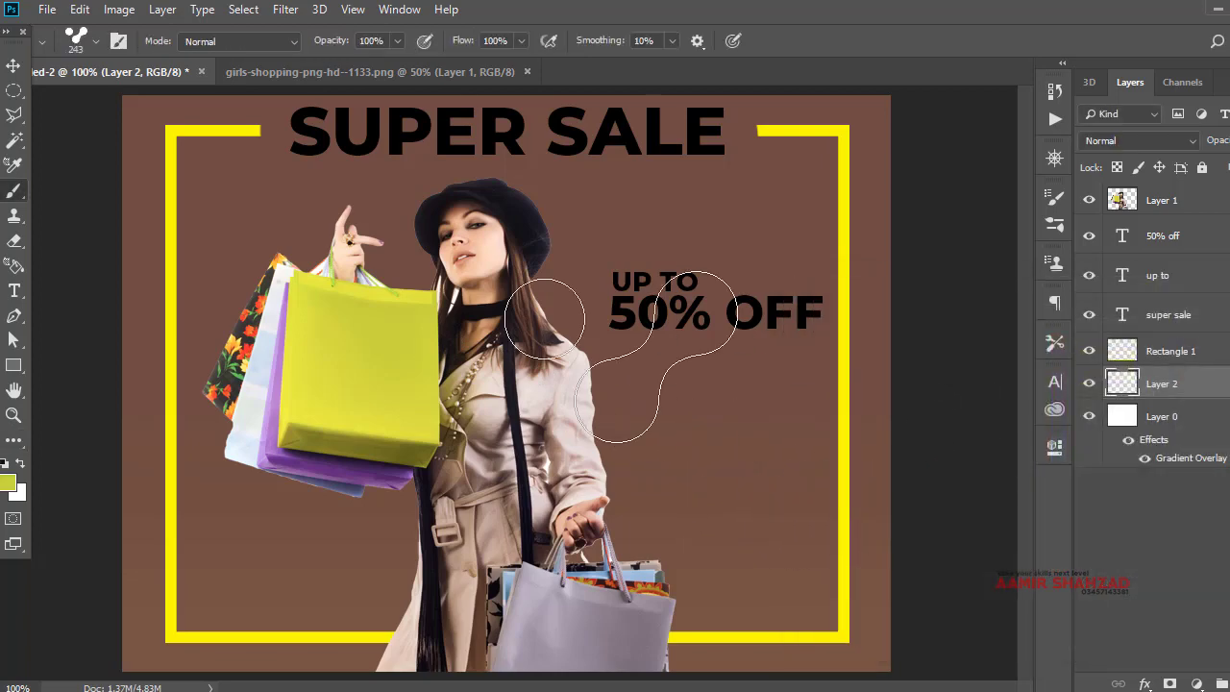
pyautogui.click(96, 41)
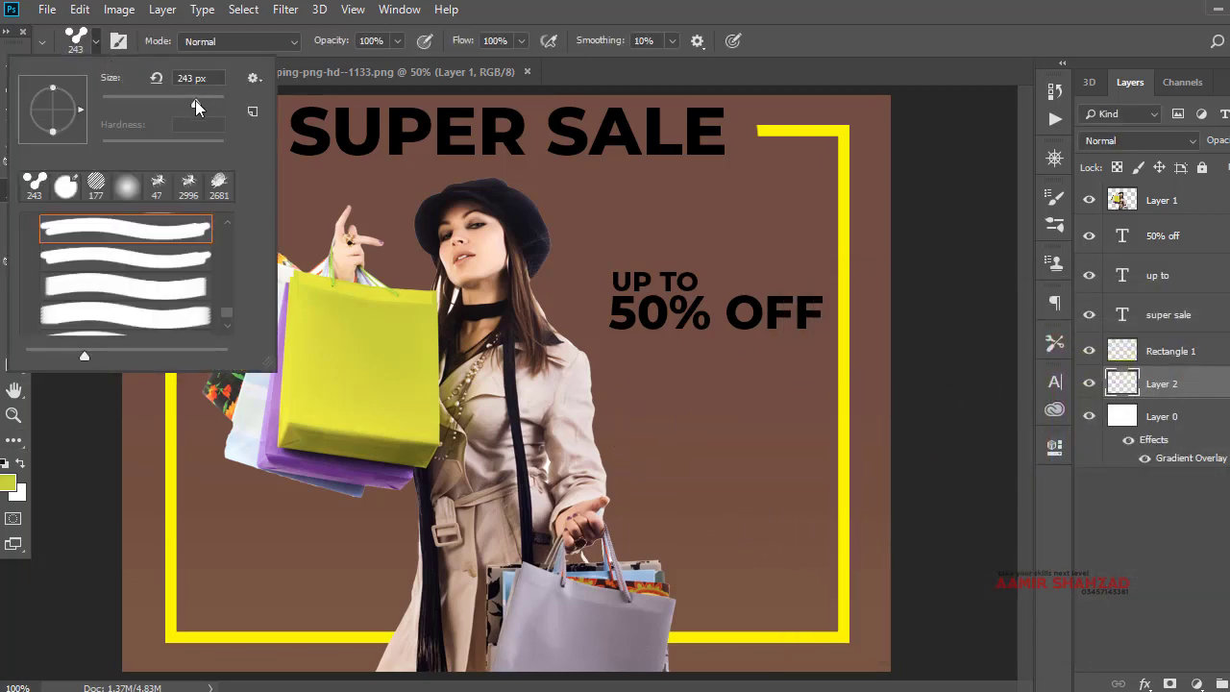
pyautogui.moveTo(200, 102); pyautogui.dragTo(184, 104)
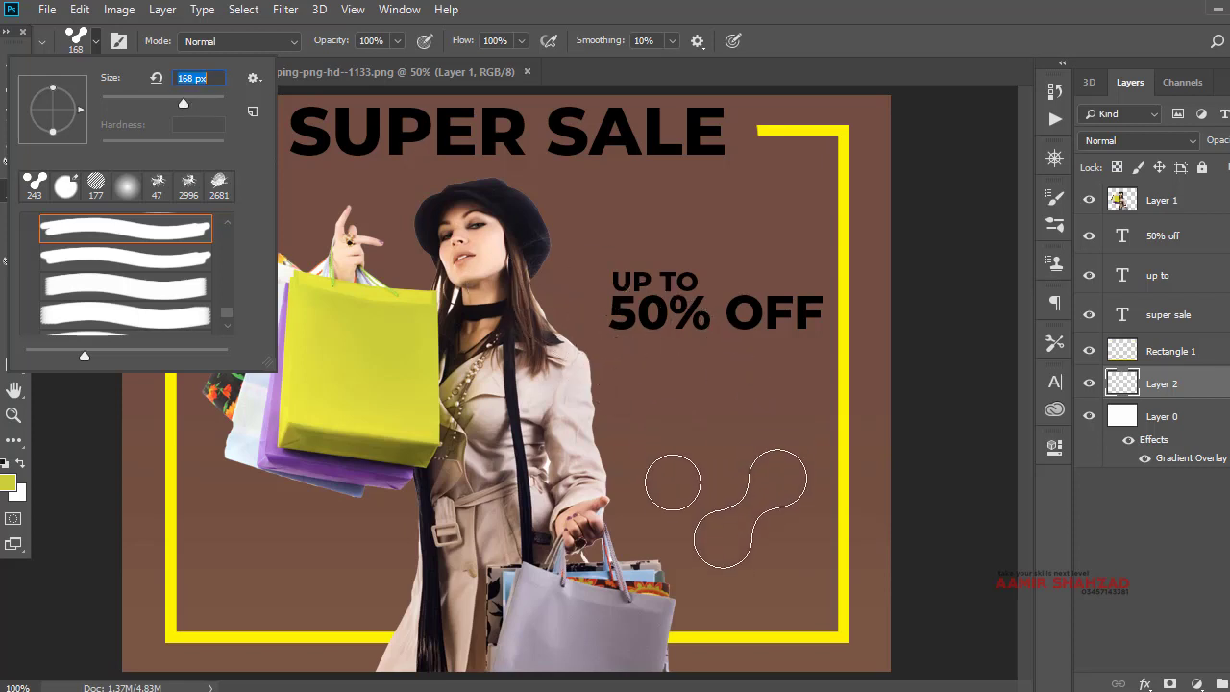
pyautogui.press('Return')
pyautogui.click(713, 541)
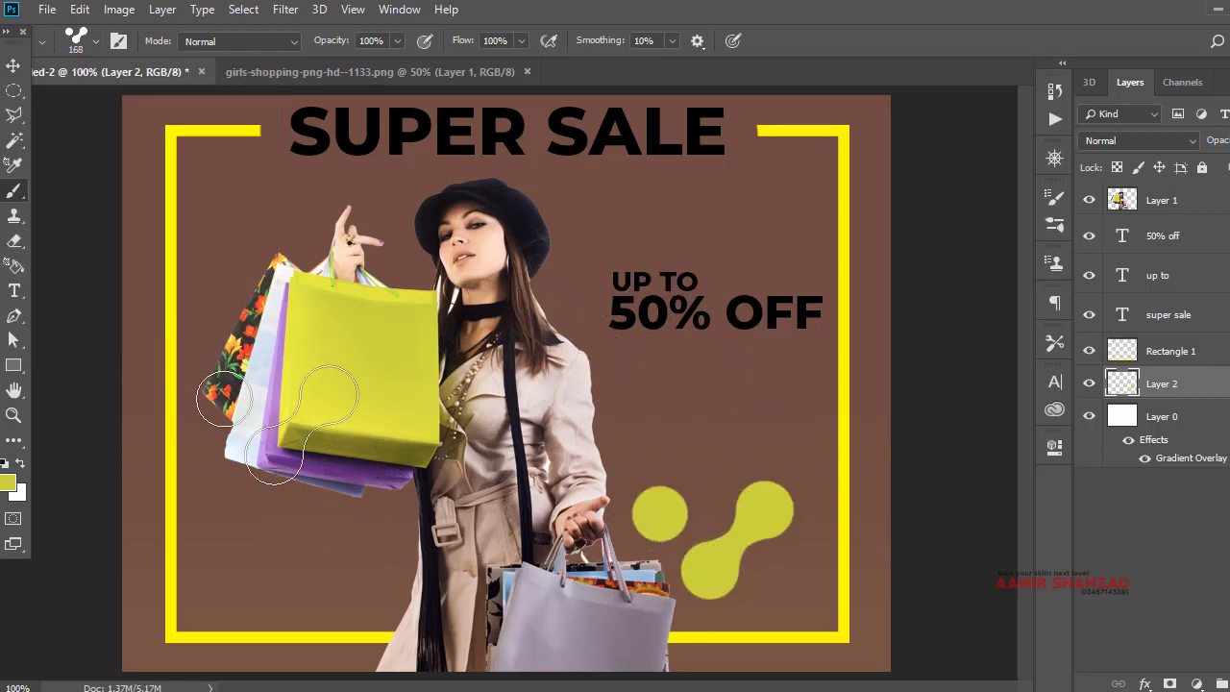
# Stamp a purple three-lobed blob at upper left using a 102 px blob brush
pyautogui.click(93, 42)
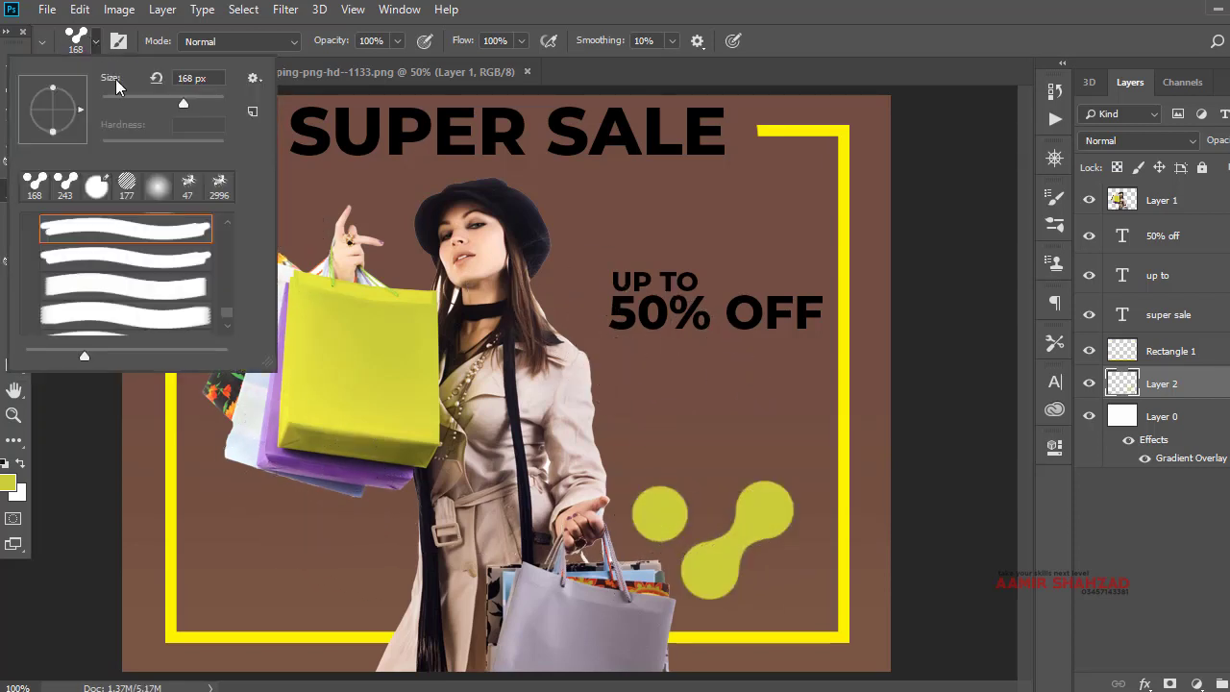
pyautogui.click(173, 258)
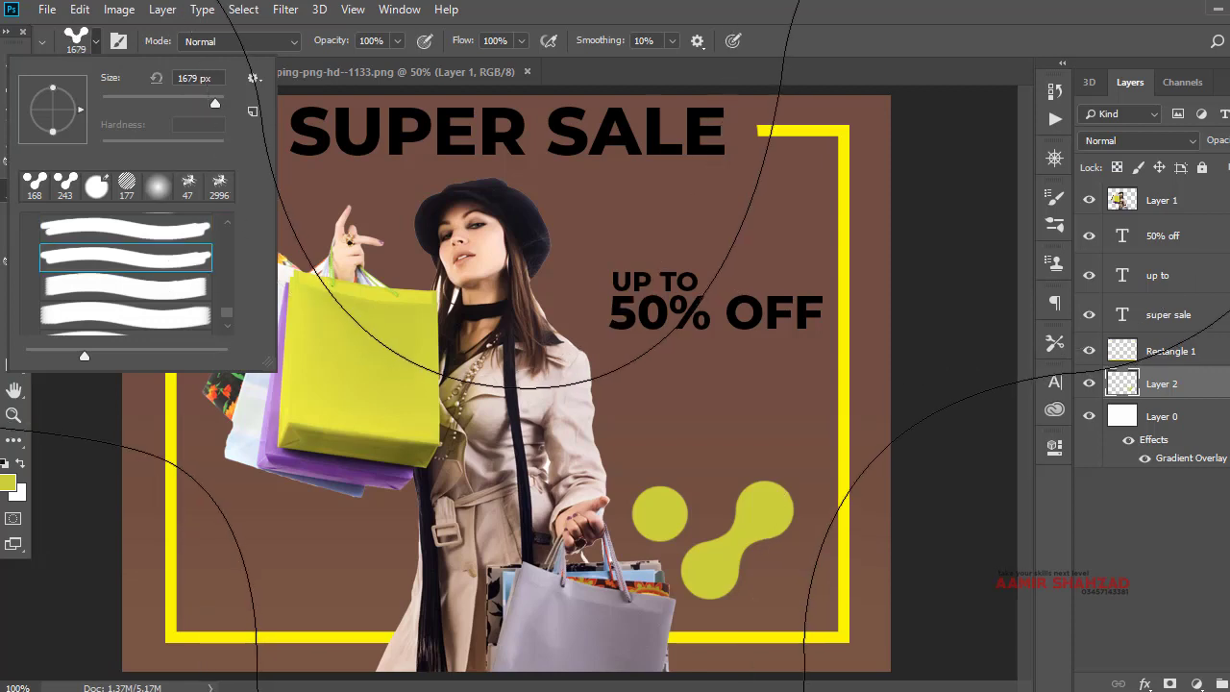
pyautogui.moveTo(179, 102); pyautogui.dragTo(165, 101)
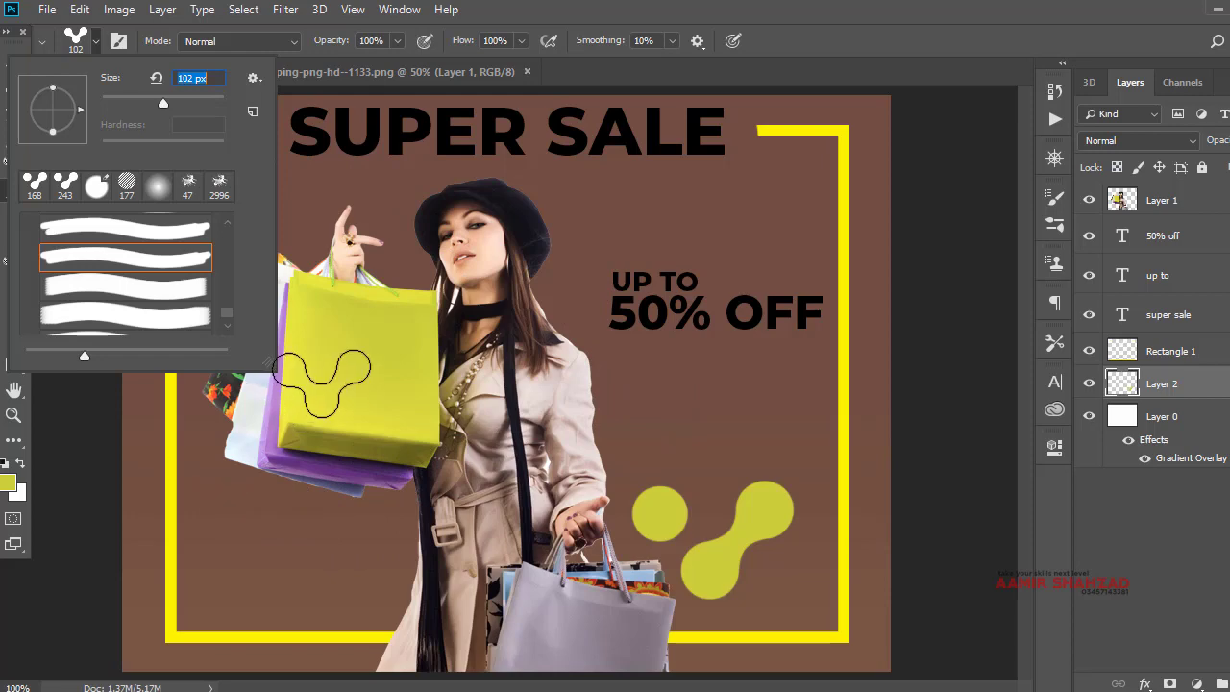
pyautogui.click(15, 482)
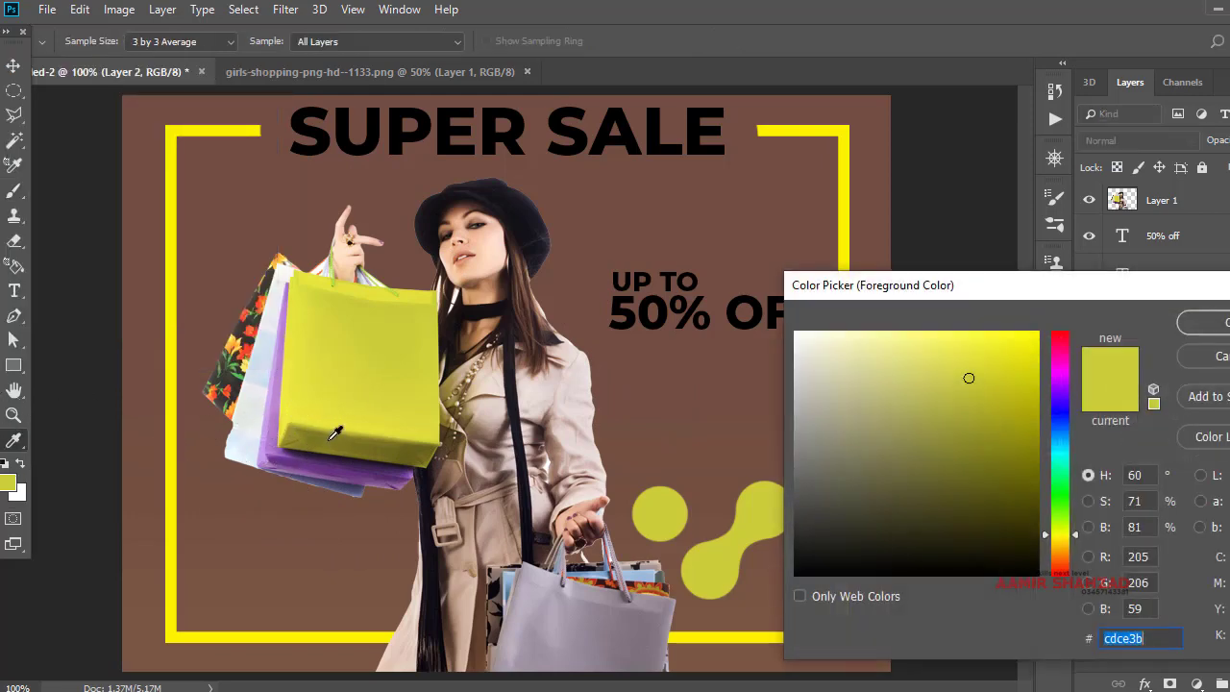
pyautogui.click(313, 453)
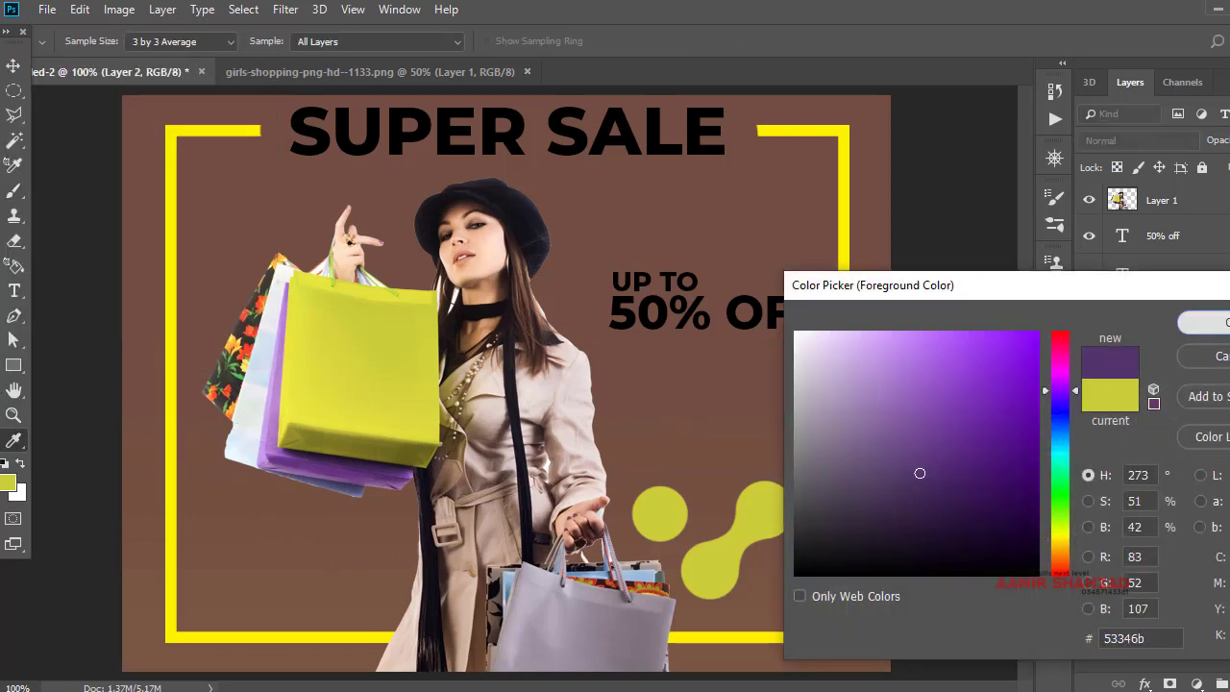
pyautogui.click(1206, 323)
pyautogui.click(230, 212)
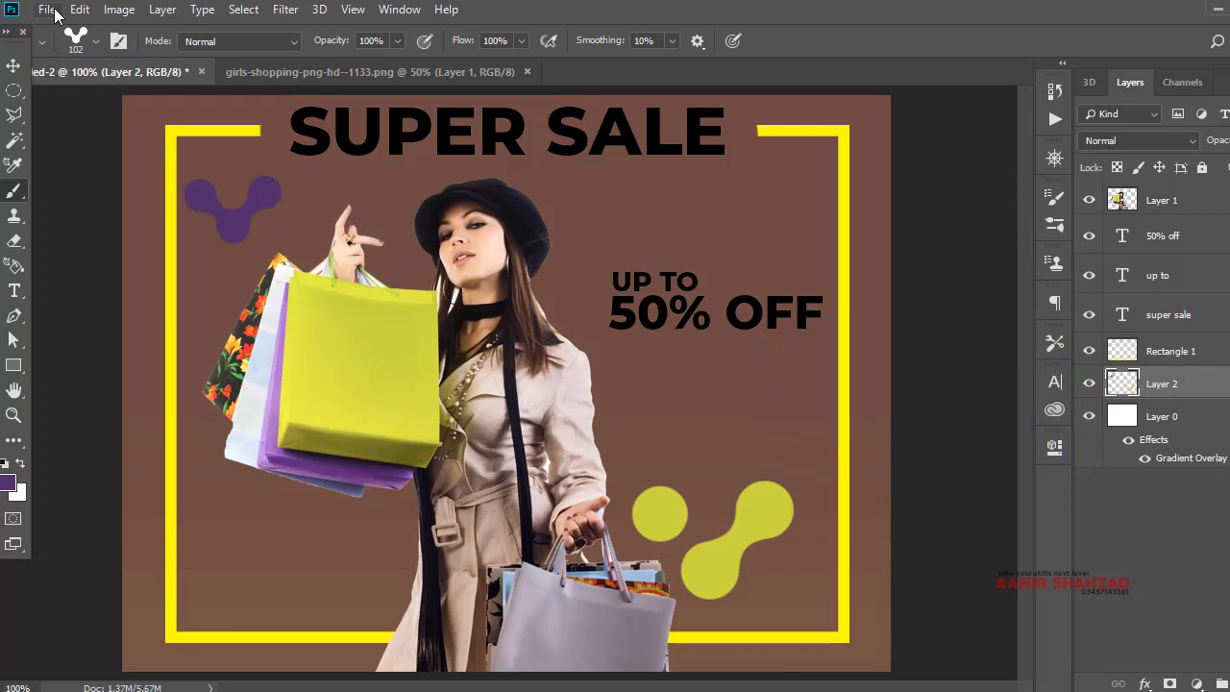
# Create a new empty layer with Ctrl+Shift+Alt+N
pyautogui.click(75, 11)
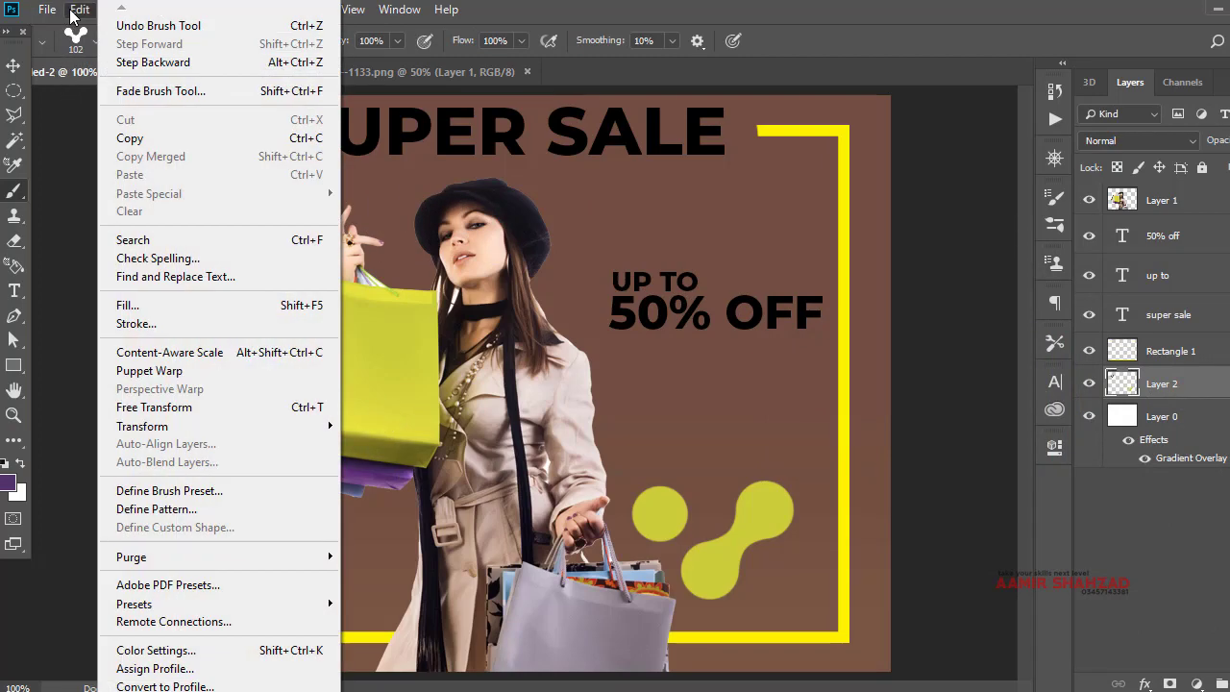
pyautogui.click(5, 197)
pyautogui.rightClick(13, 192)
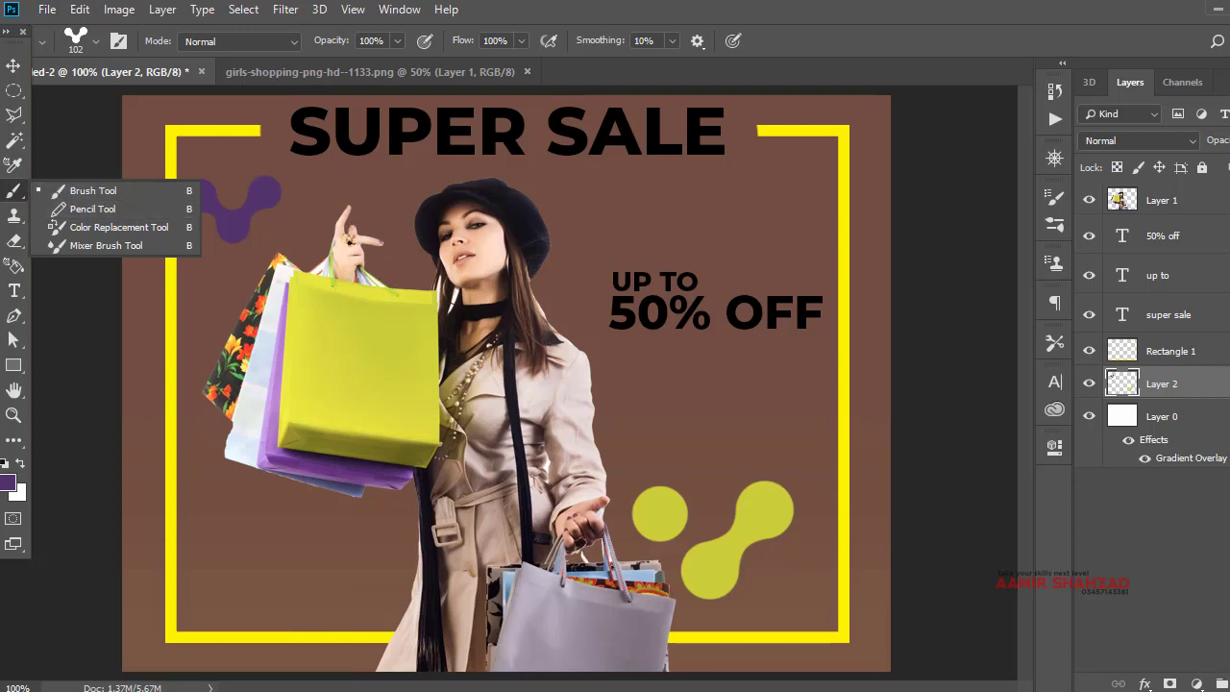
pyautogui.hotkey('ctrl', 'shift', 'alt', 'n')
# Choose a striped brush tip at 83 px, undoing a trial purple stamp
pyautogui.click(93, 46)
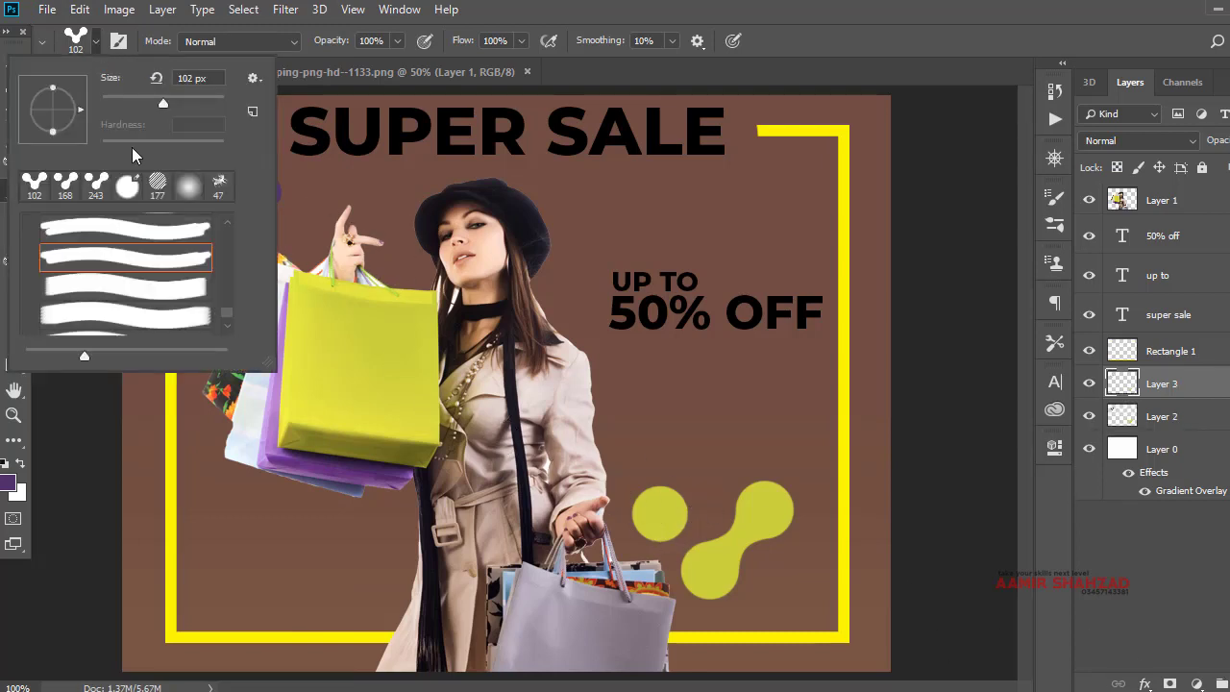
pyautogui.scroll(-2, 143, 263)
pyautogui.scroll(-1, 154, 298)
pyautogui.click(187, 302)
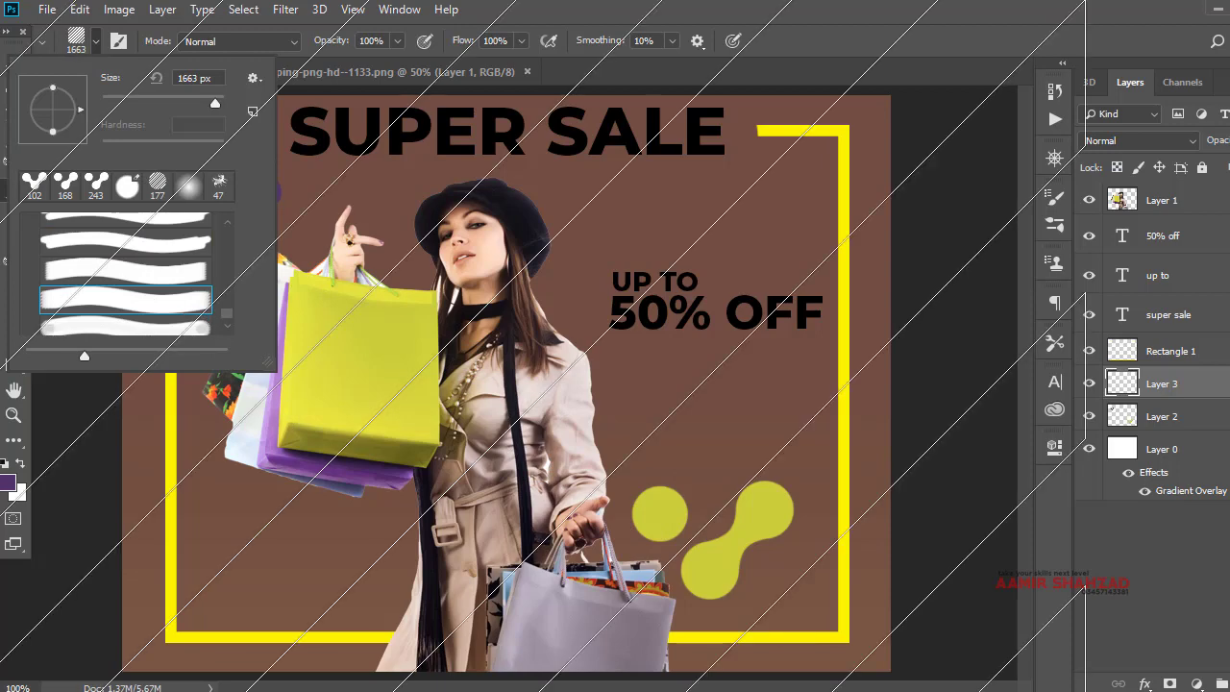
pyautogui.moveTo(215, 103); pyautogui.dragTo(170, 100)
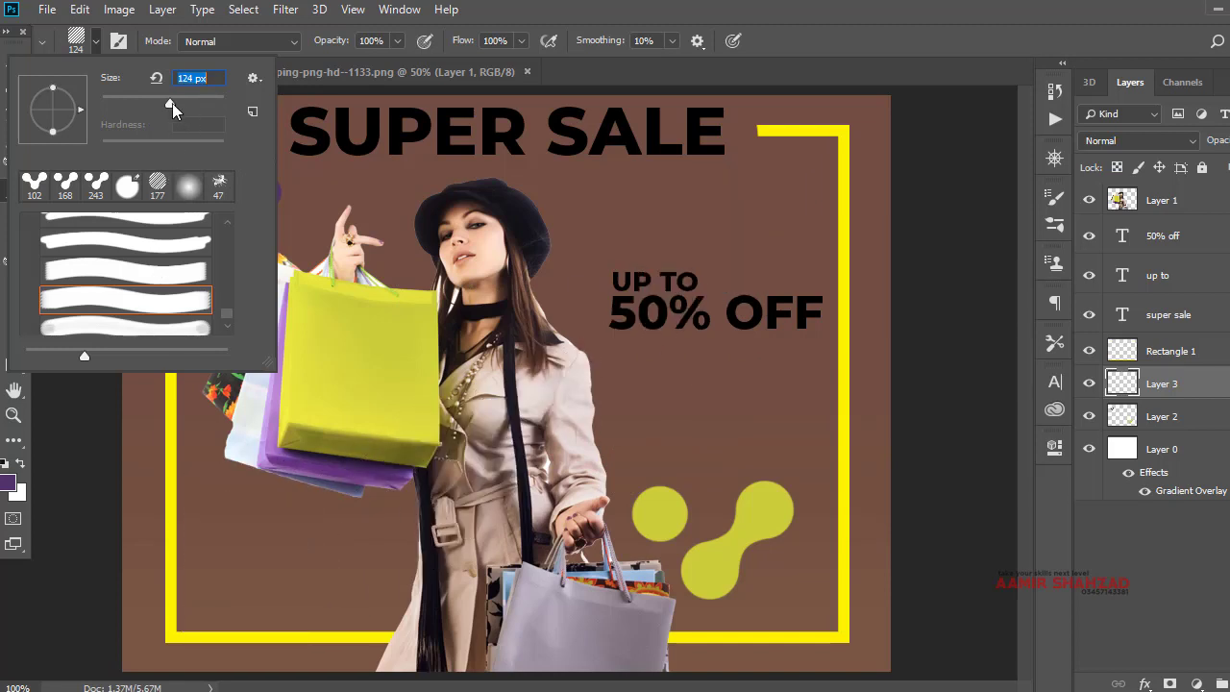
pyautogui.moveTo(162, 97); pyautogui.dragTo(152, 97)
pyautogui.click(266, 551)
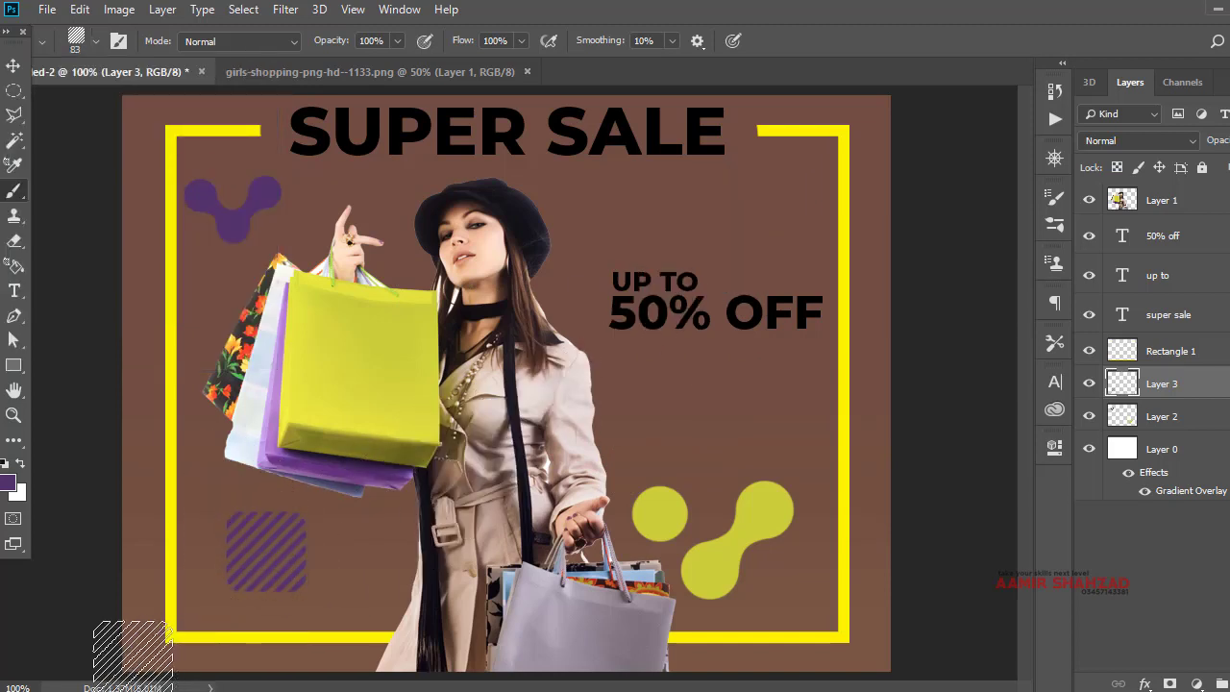
pyautogui.click(80, 9)
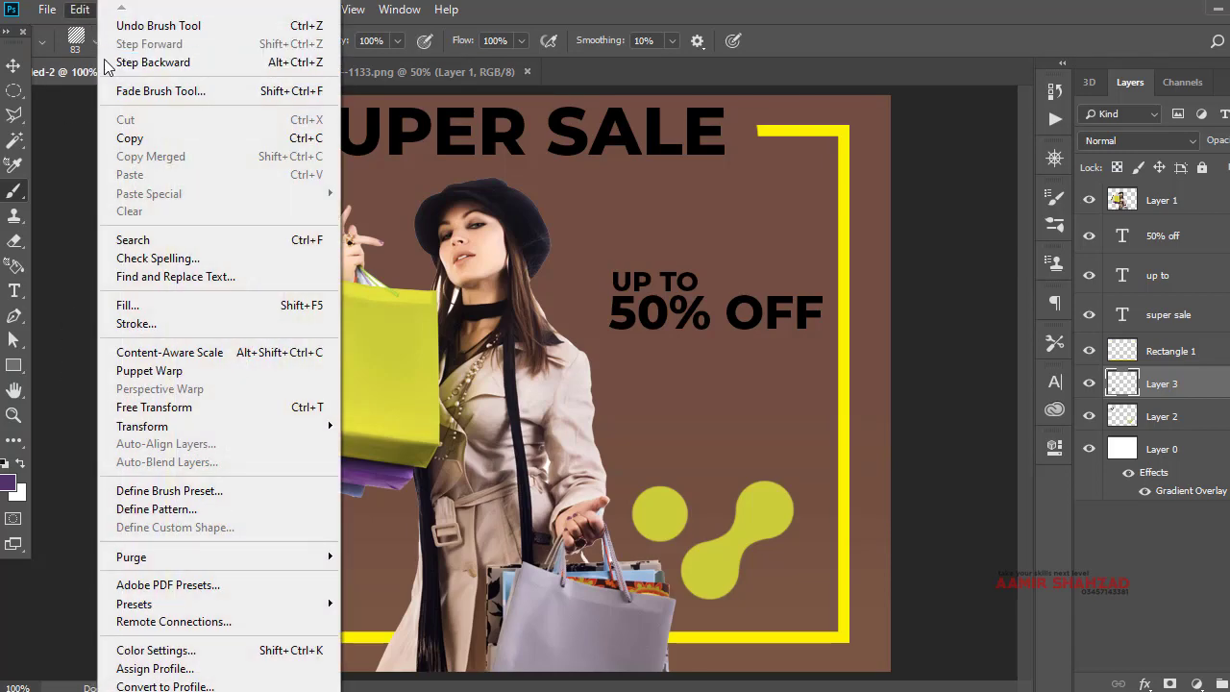
pyautogui.click(96, 58)
# Stamp an orange striped square sampled from the flowered bag and move it just below the bags
pyautogui.click(7, 486)
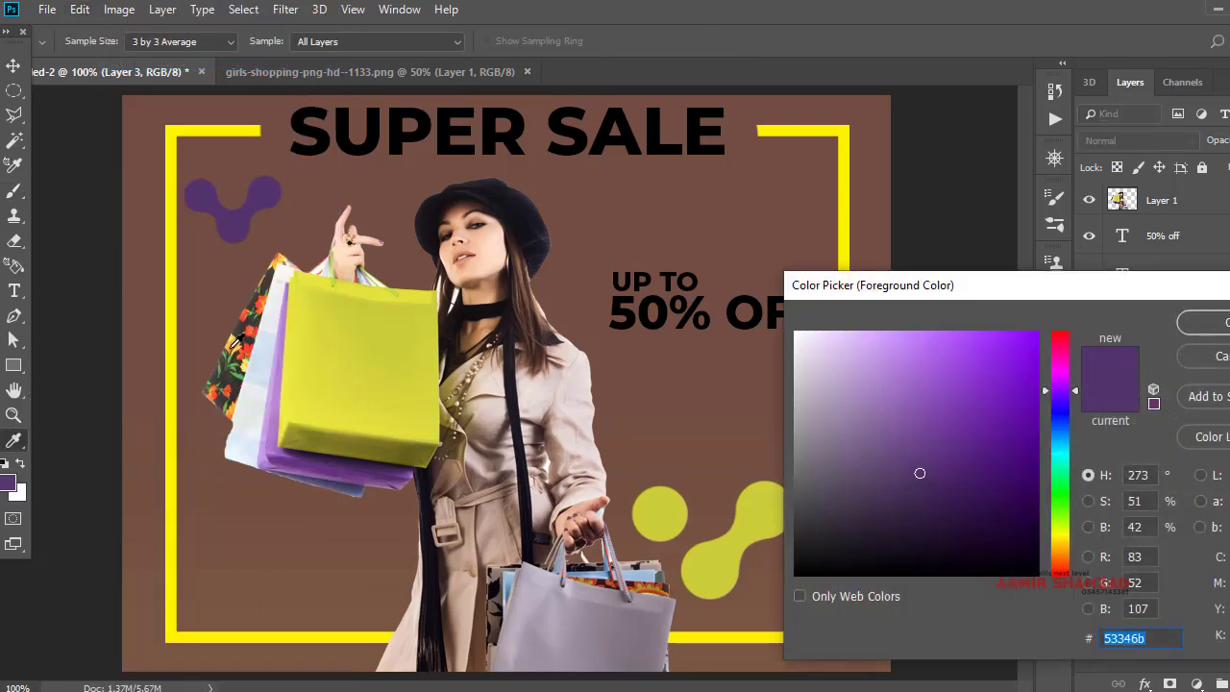
pyautogui.click(277, 352)
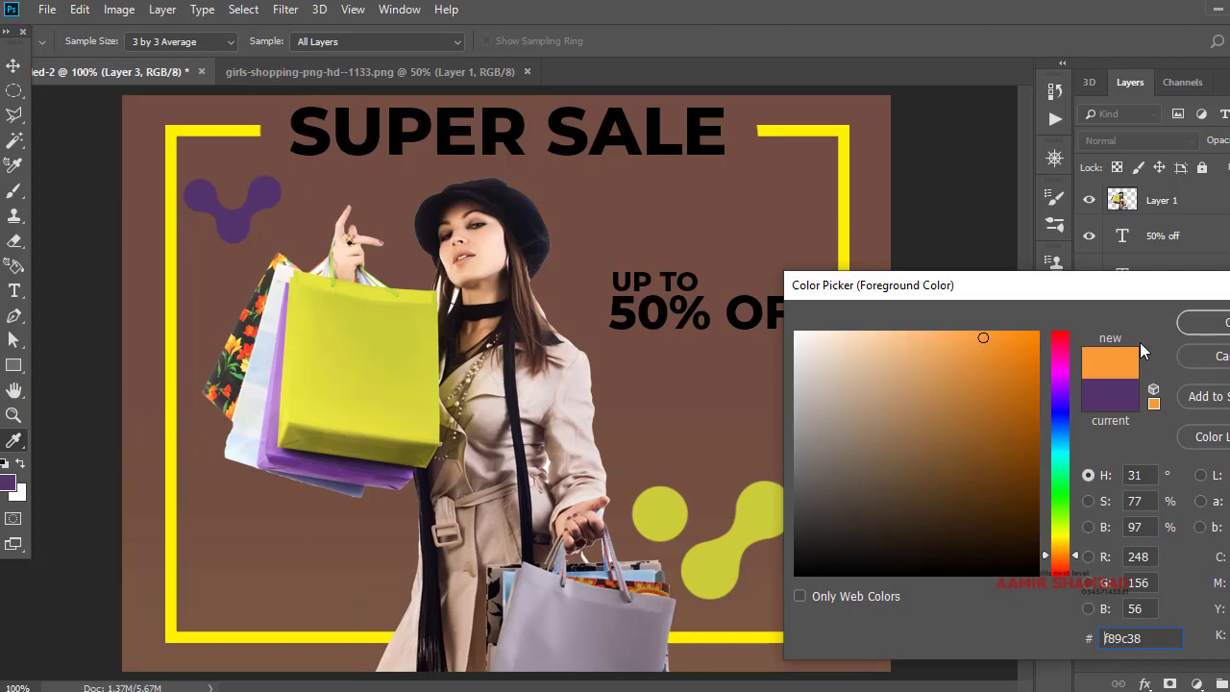
pyautogui.click(1209, 334)
pyautogui.click(296, 590)
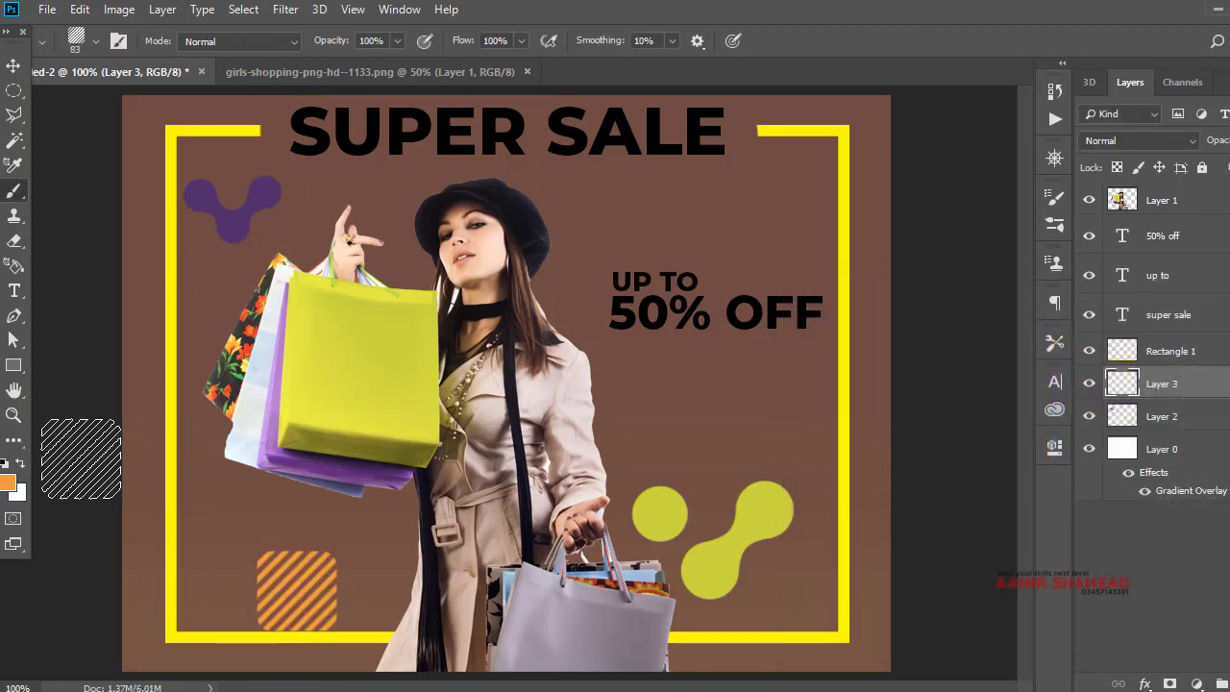
pyautogui.click(15, 65)
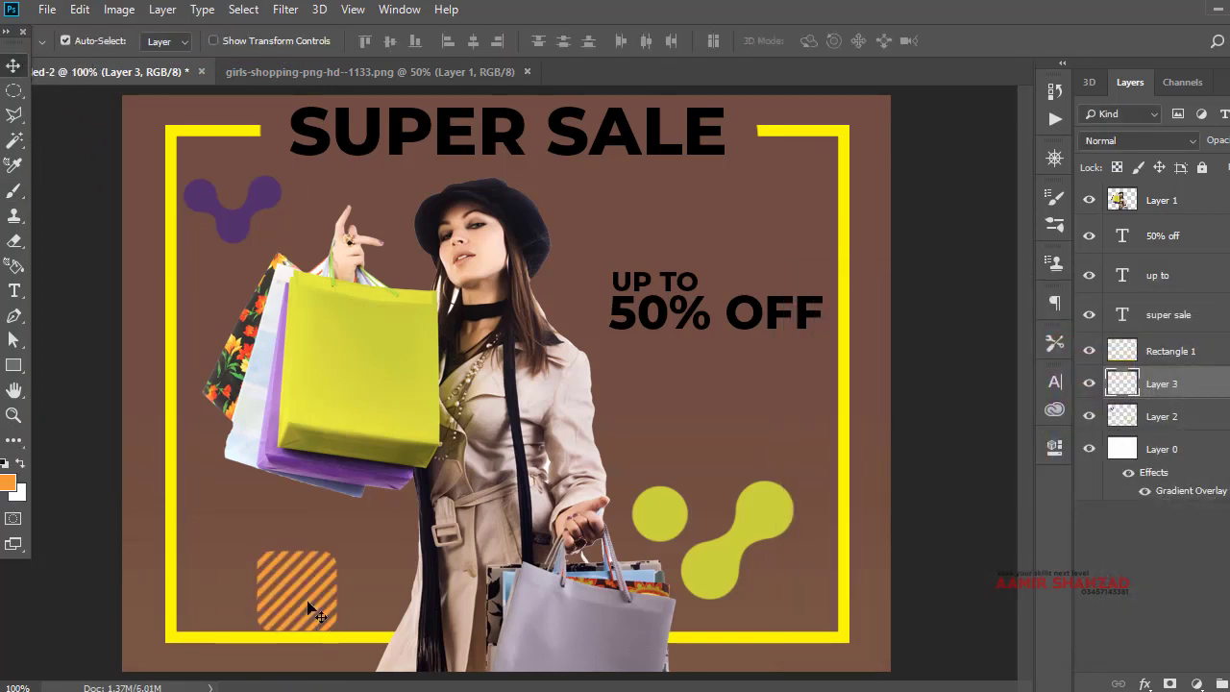
pyautogui.moveTo(308, 607); pyautogui.dragTo(321, 520)
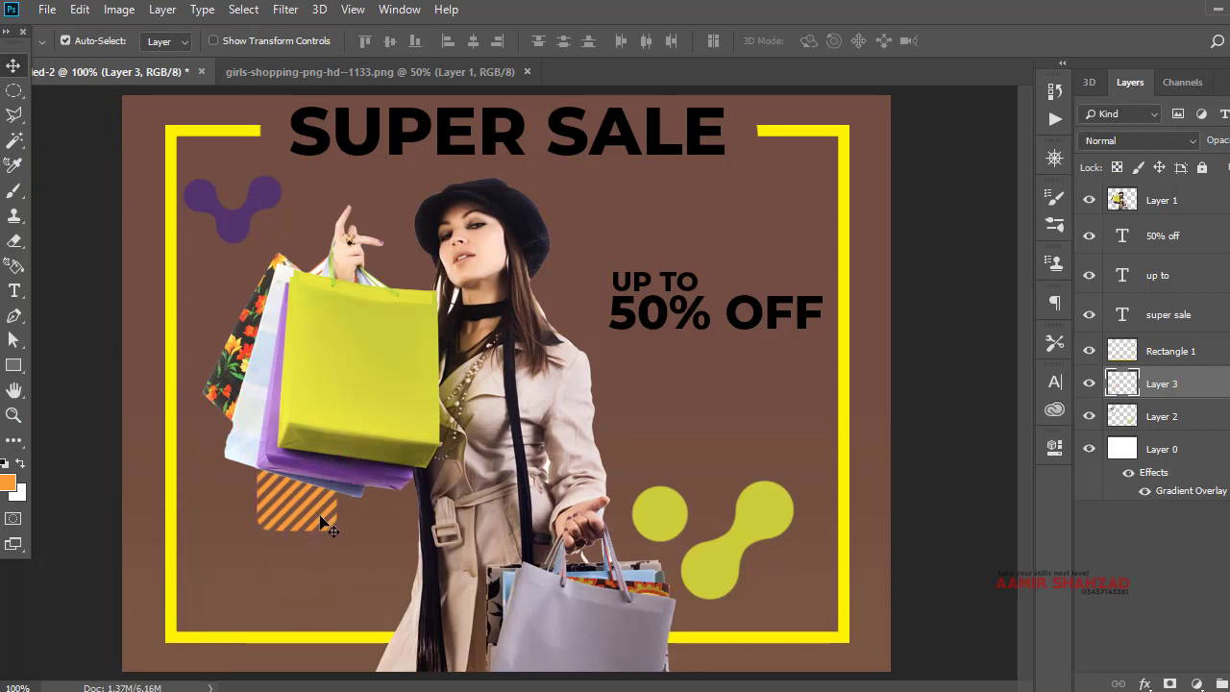
# Drag the yellow-green blob layer up-left beside the woman, below the 50% OFF text
pyautogui.click(684, 508)
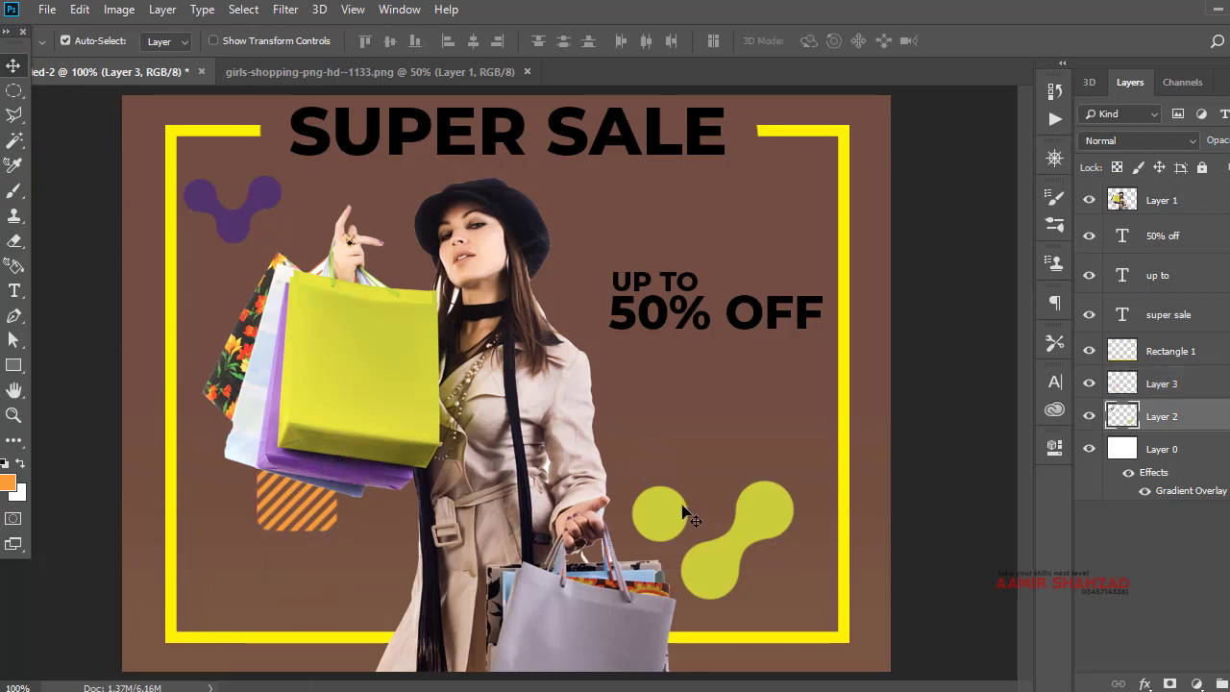
pyautogui.moveTo(671, 509)
pyautogui.mouseDown()
pyautogui.moveTo(573, 387)
pyautogui.moveTo(499, 197)
pyautogui.mouseUp()
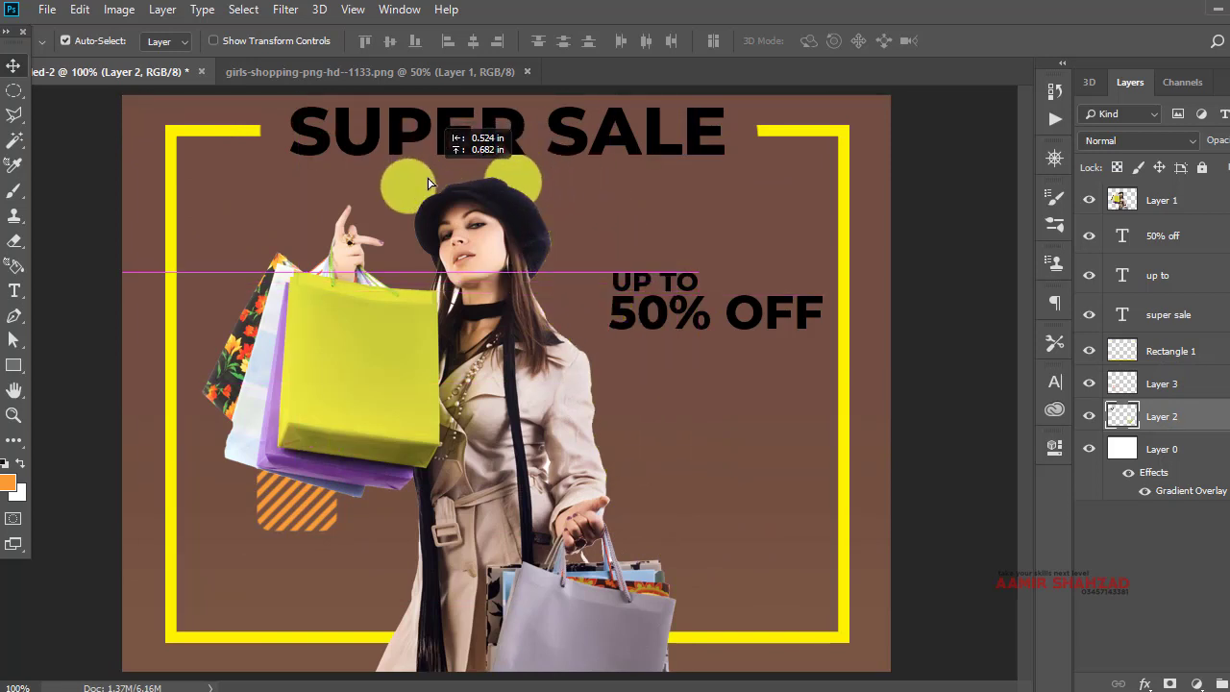
pyautogui.moveTo(500, 197)
pyautogui.mouseDown()
pyautogui.moveTo(428, 182)
pyautogui.moveTo(477, 224)
pyautogui.mouseUp()
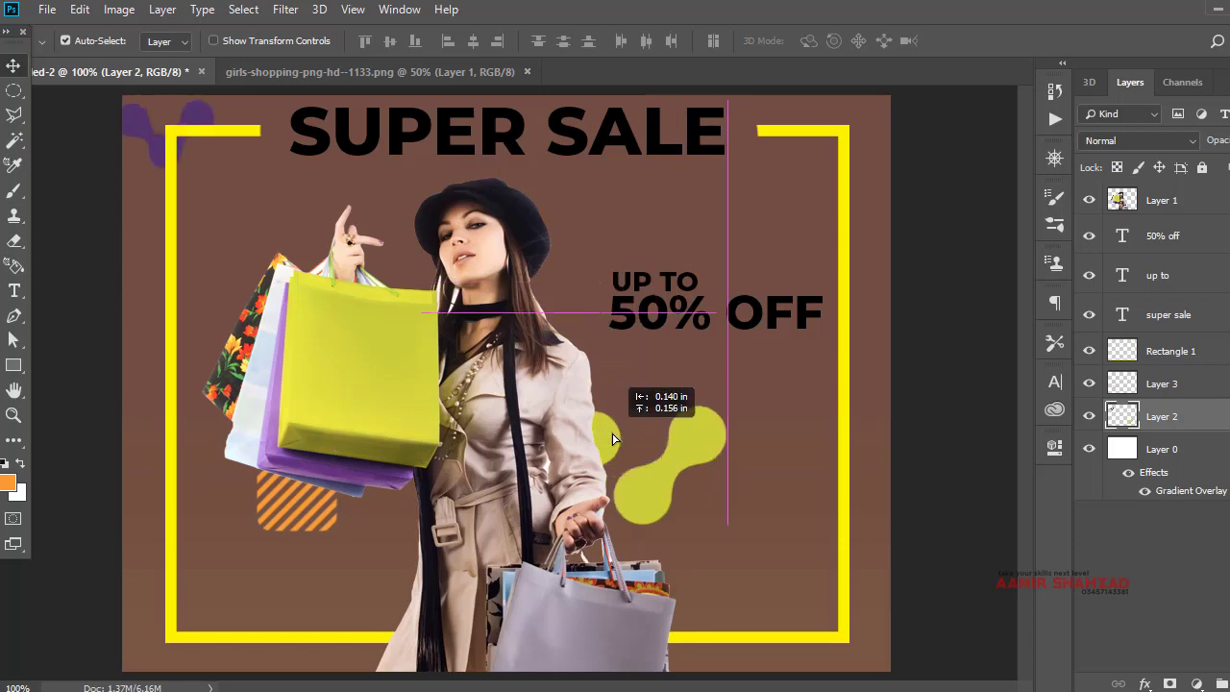
pyautogui.moveTo(568, 370); pyautogui.dragTo(620, 434)
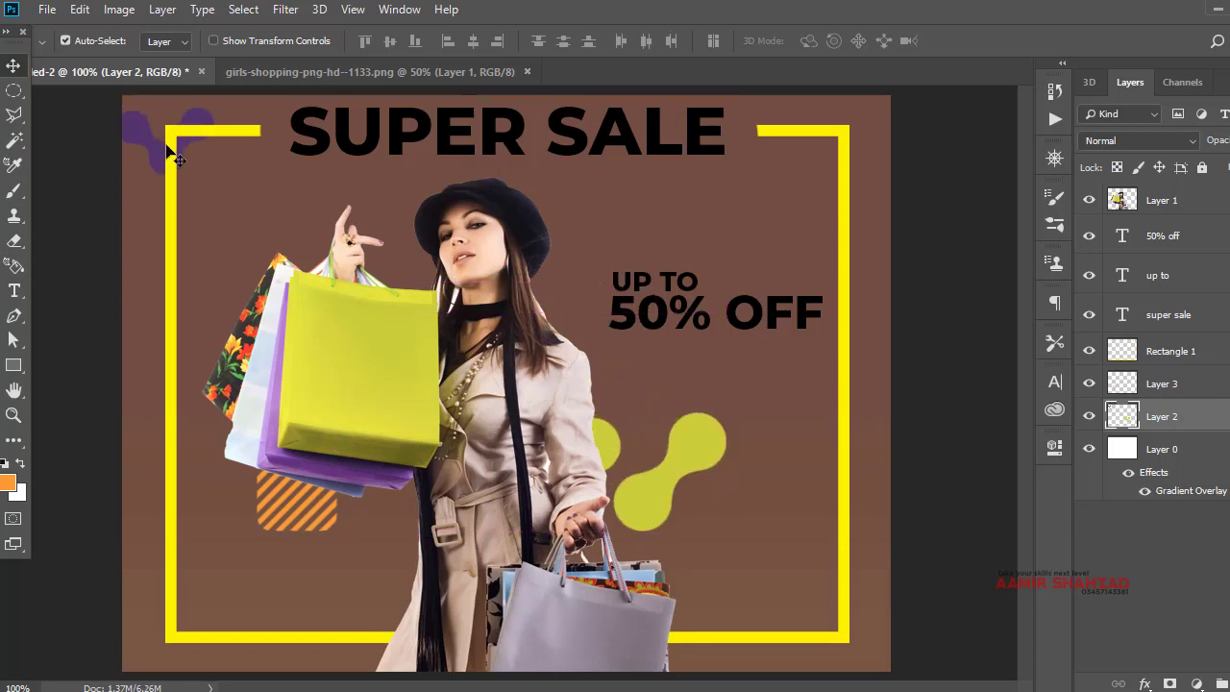
pyautogui.click(15, 243)
# Erase the purple top-left blob, set the brush to 171 px, and add a layer above Layer 2
pyautogui.click(150, 138)
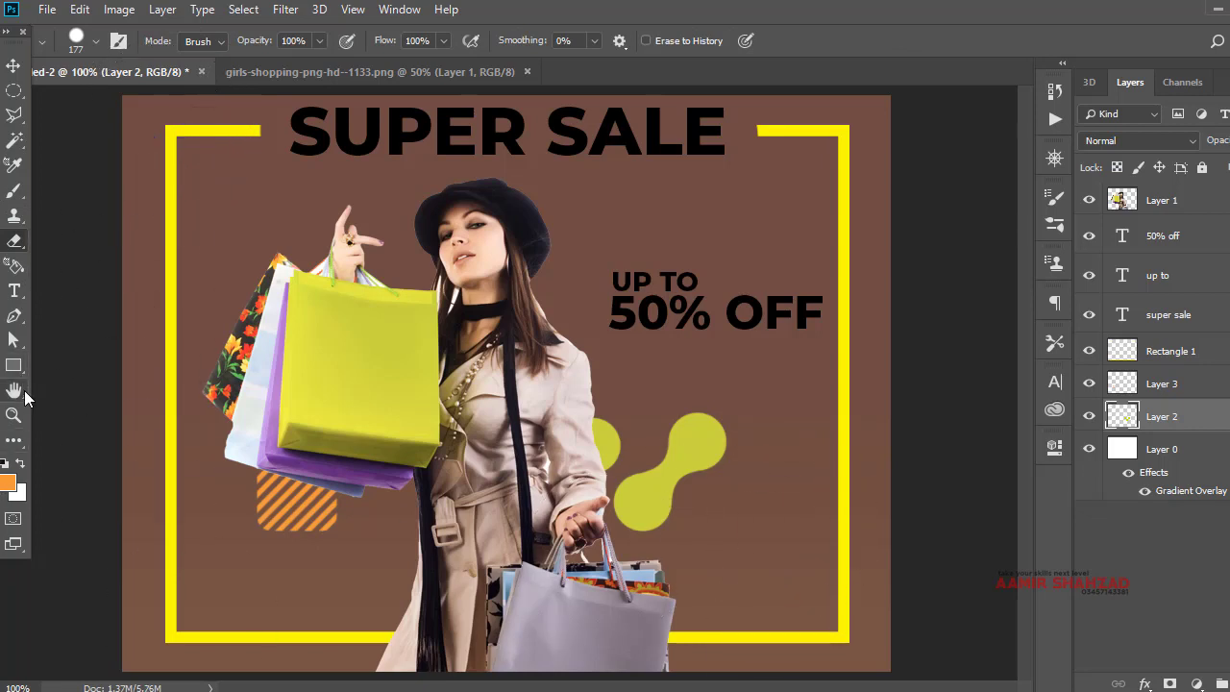
pyautogui.click(95, 40)
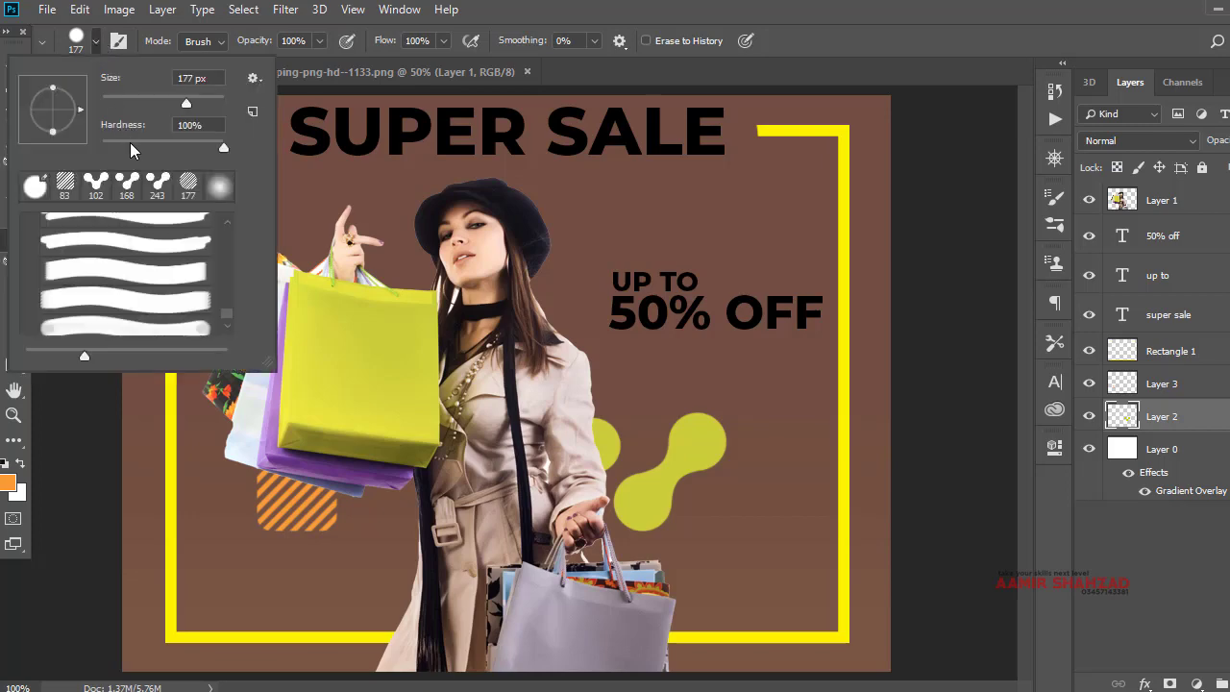
pyautogui.scroll(-2, 149, 250)
pyautogui.scroll(-2, 157, 293)
pyautogui.click(159, 299)
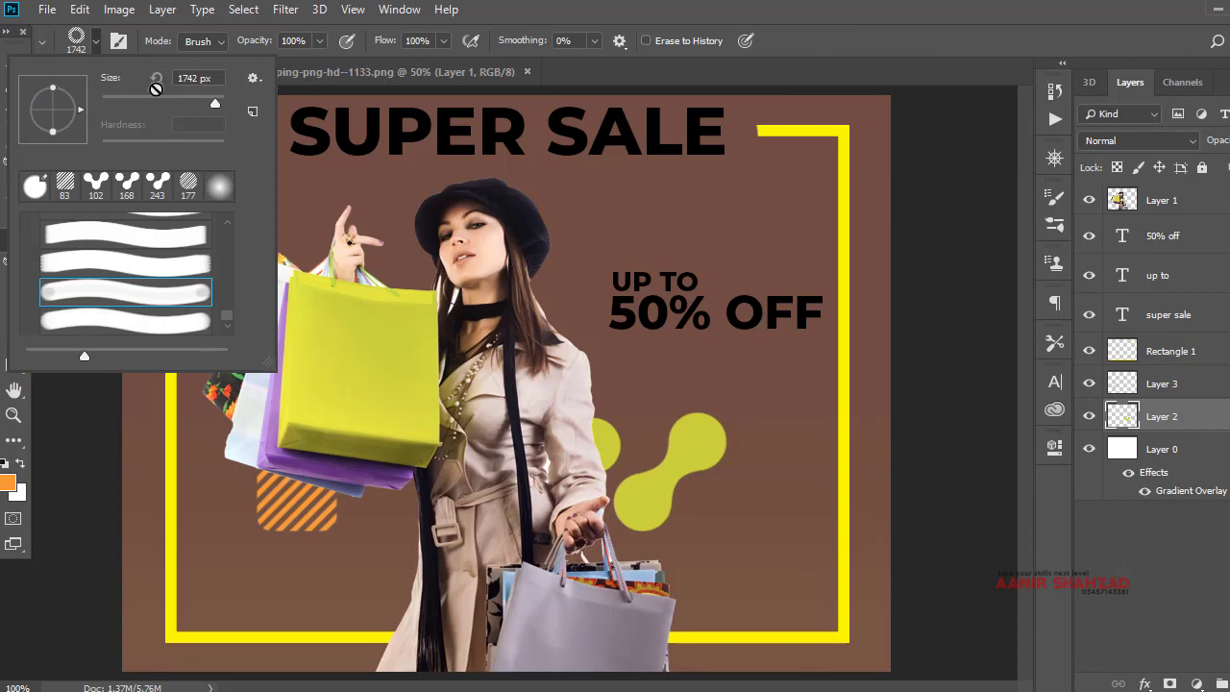
pyautogui.click(184, 103)
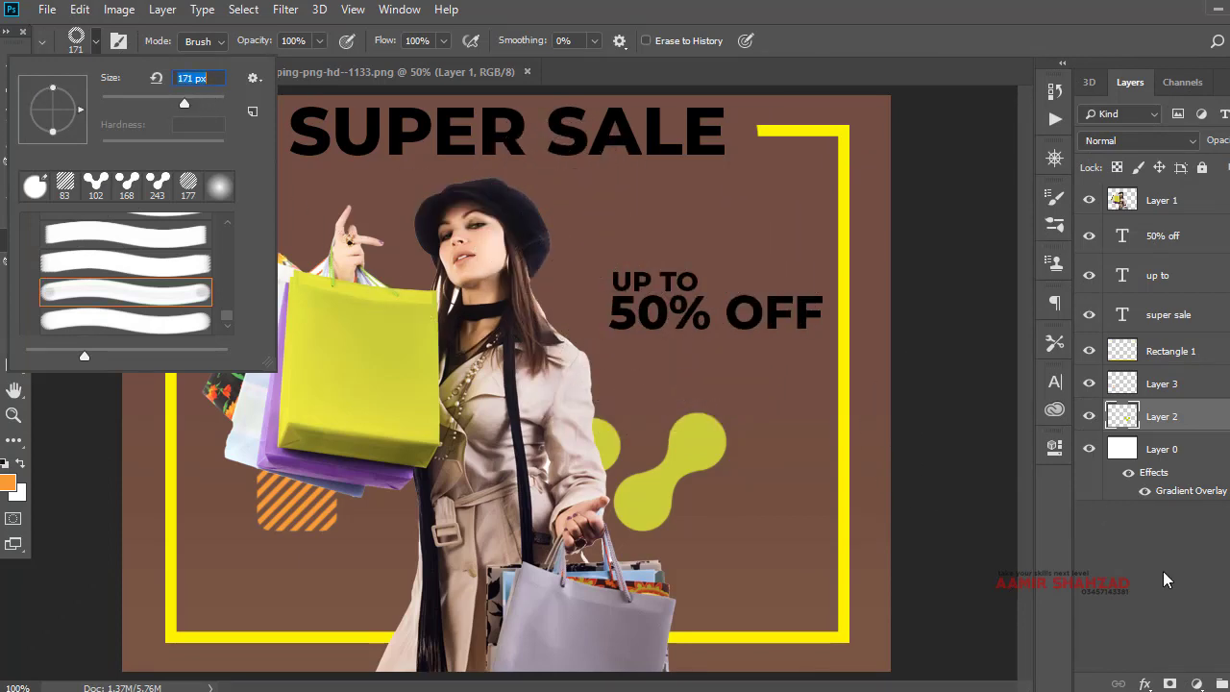
pyautogui.click(1197, 684)
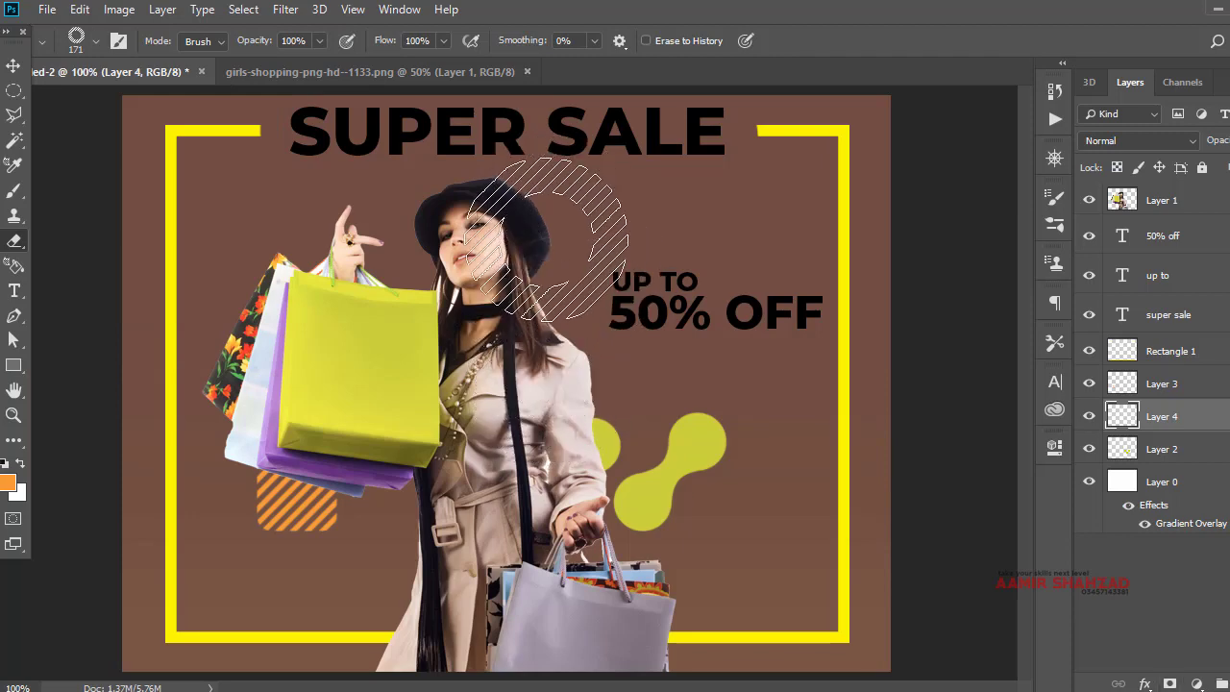
# Set the foreground colour to bright magenta in the Color Picker
pyautogui.click(10, 482)
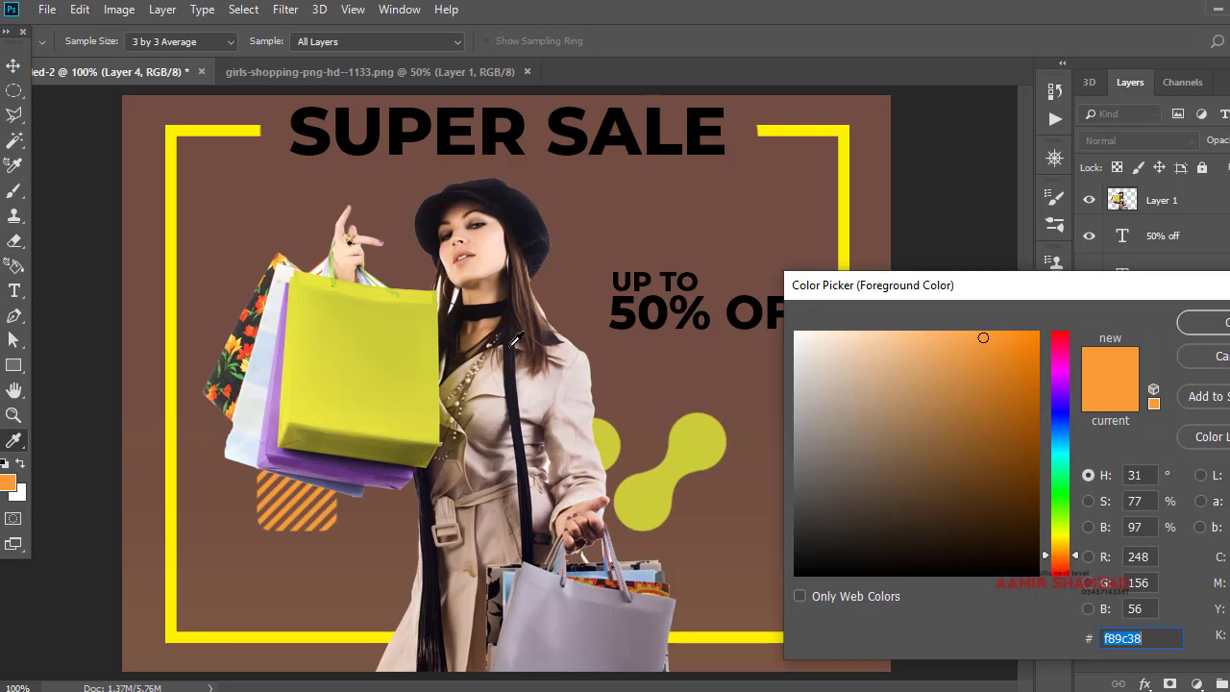
pyautogui.click(1065, 508)
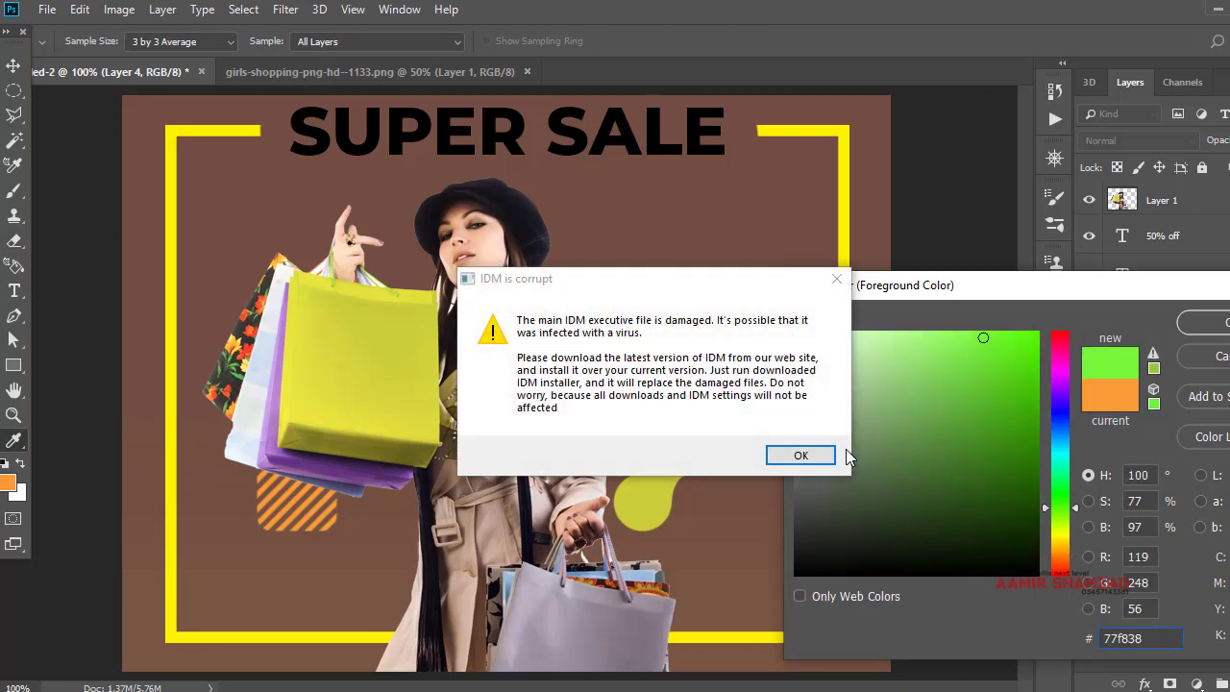
pyautogui.click(837, 279)
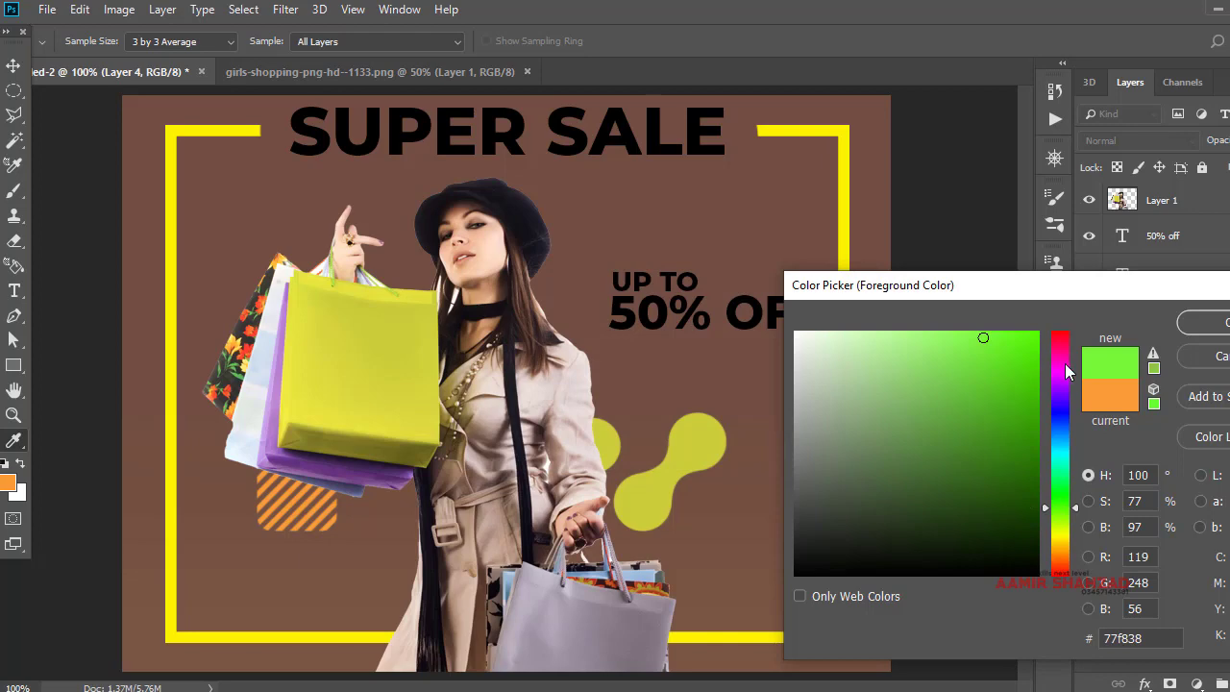
pyautogui.click(1061, 361)
pyautogui.click(1202, 323)
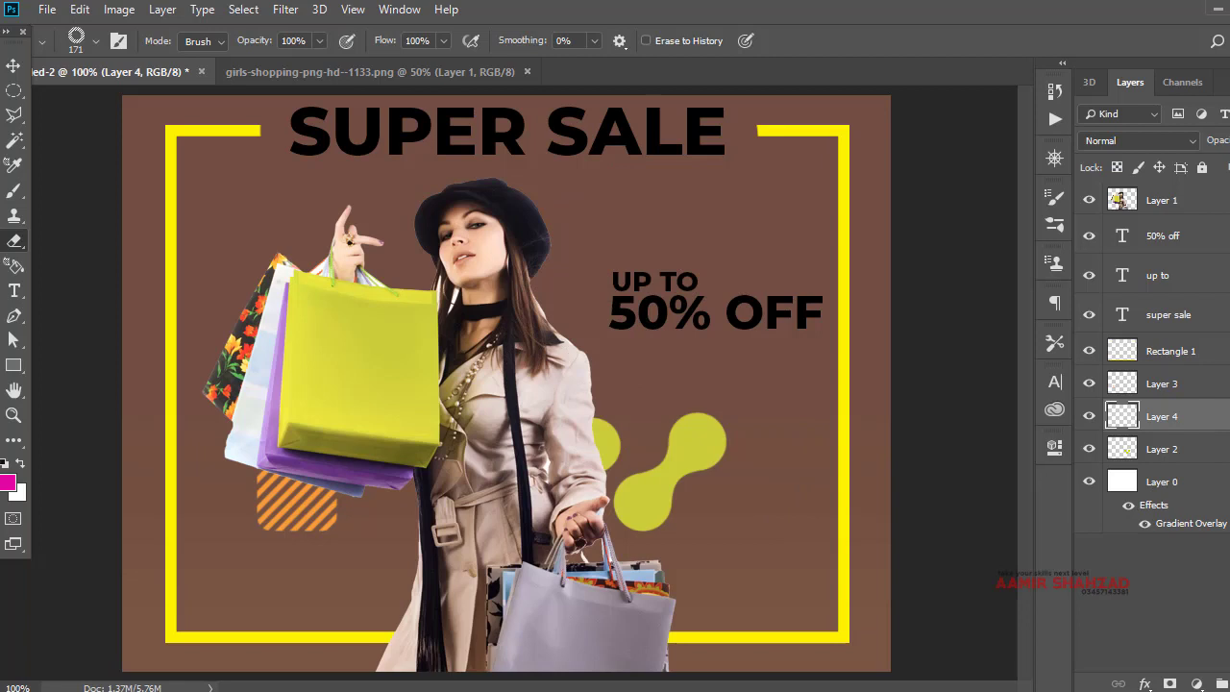
# Stamp a magenta striped ring with a 133 px brush and move it beside the shopping bags
pyautogui.click(15, 192)
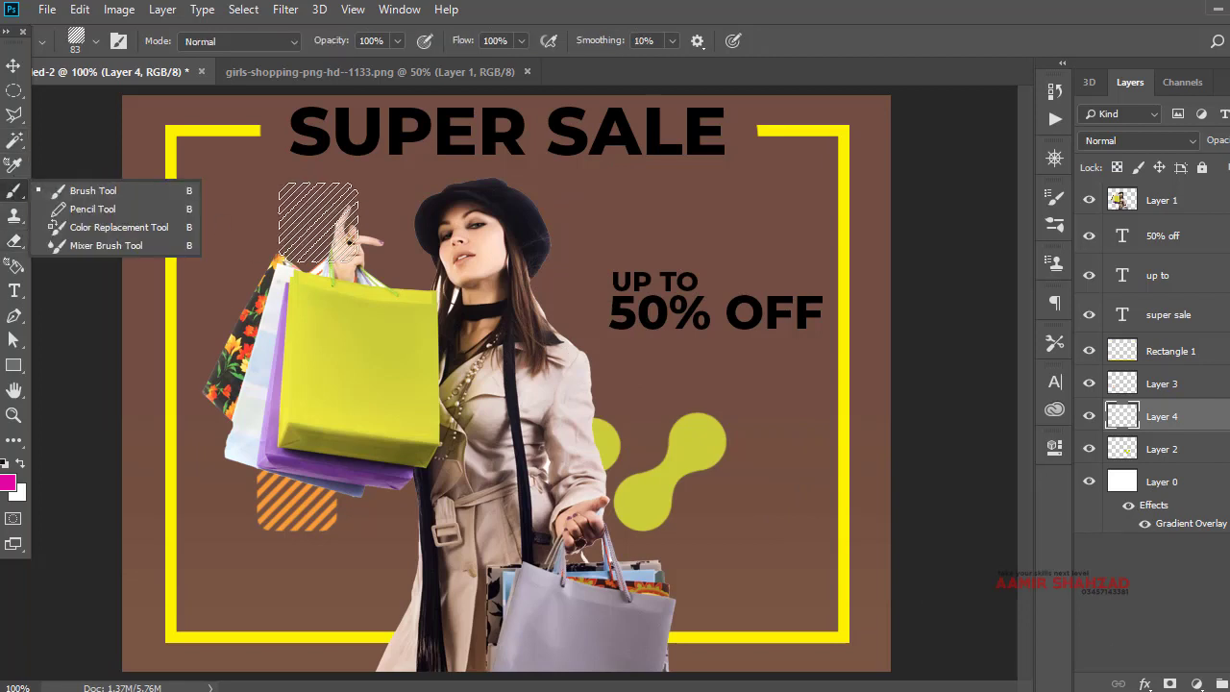
pyautogui.click(94, 41)
pyautogui.click(144, 293)
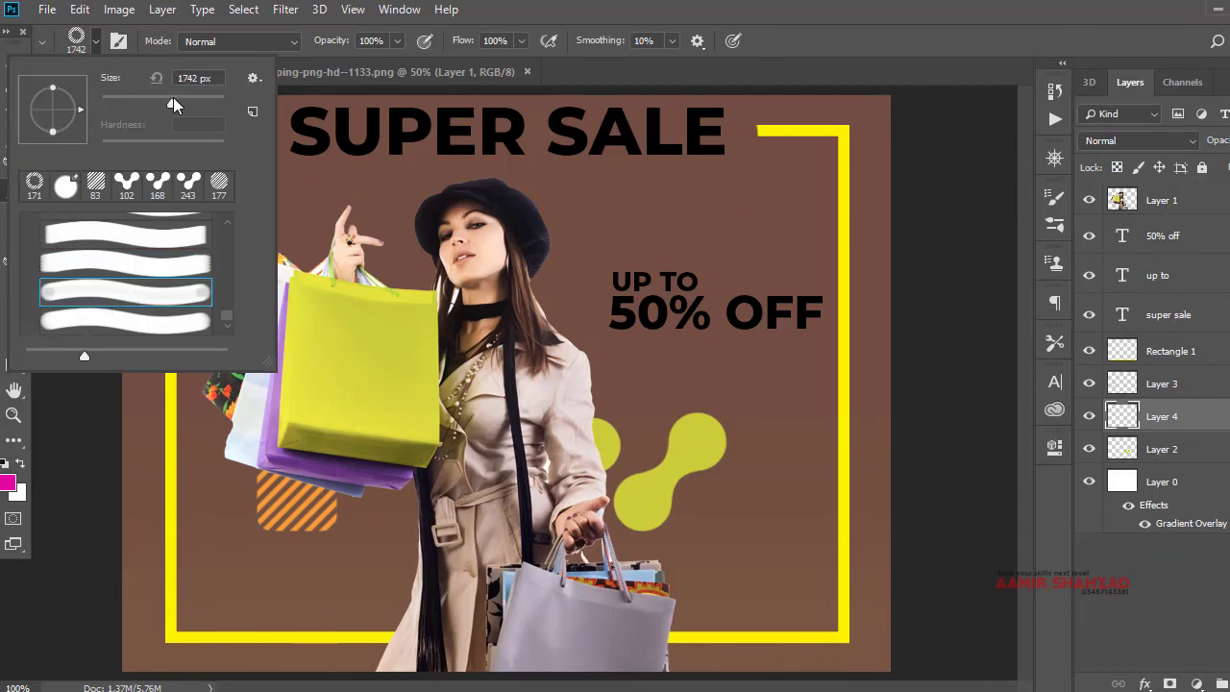
pyautogui.moveTo(174, 100); pyautogui.dragTo(115, 100)
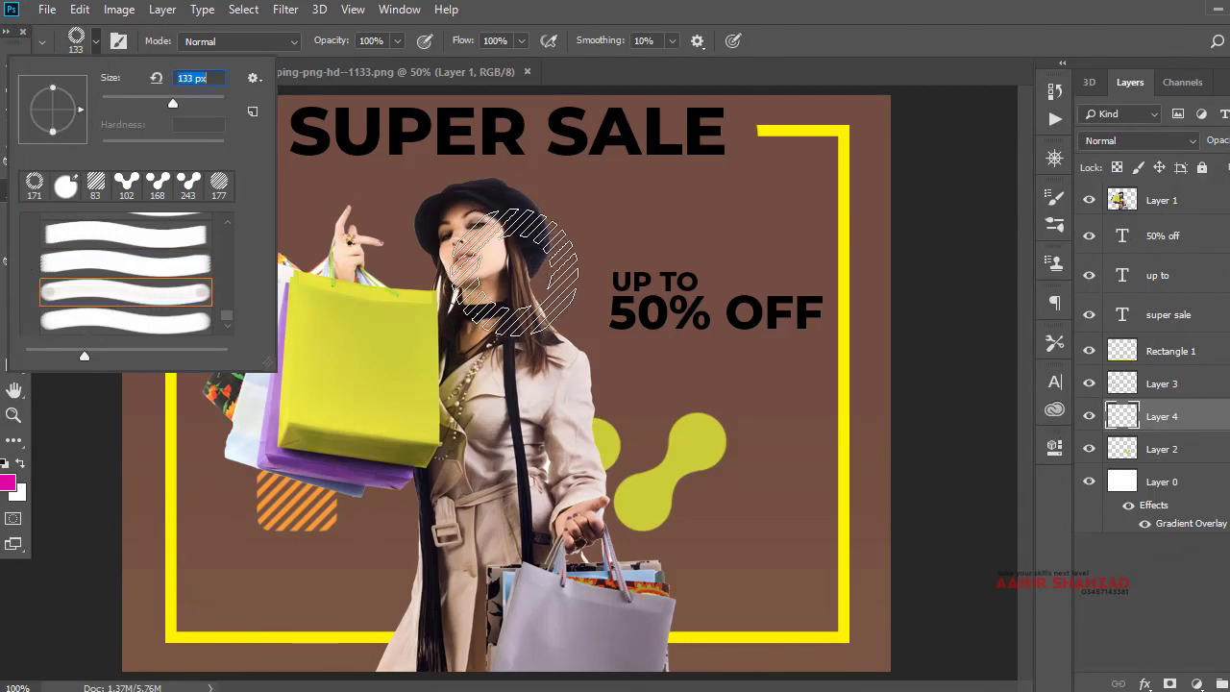
pyautogui.click(620, 250)
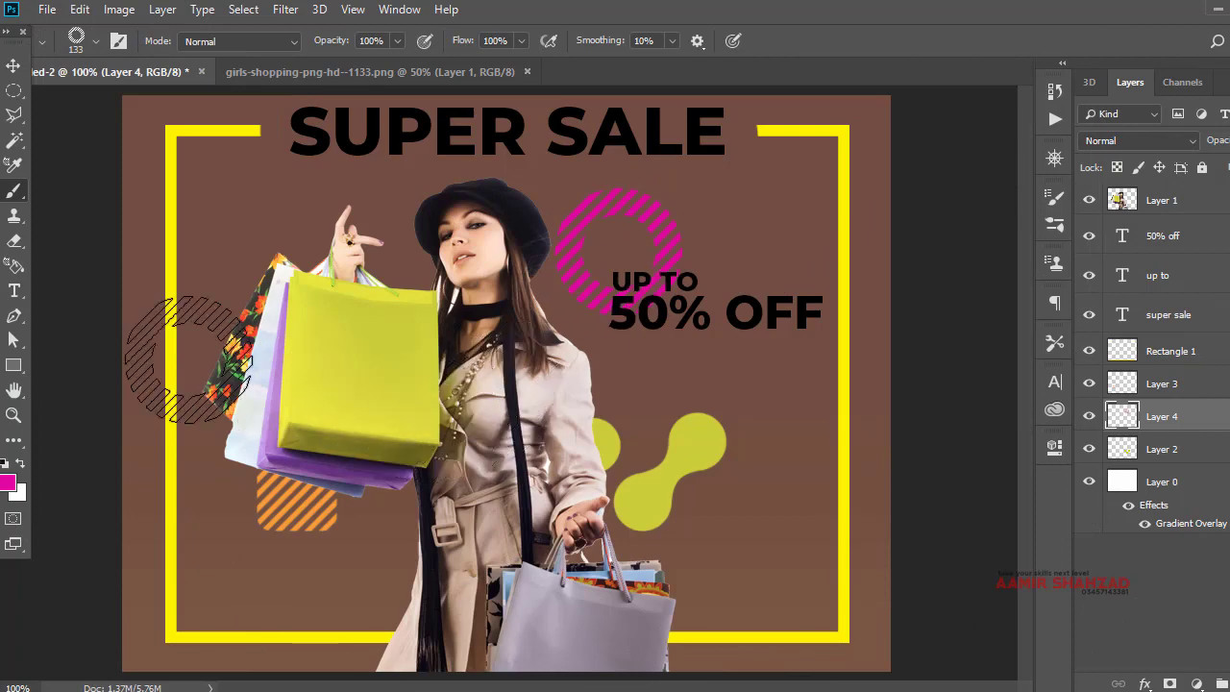
pyautogui.click(13, 65)
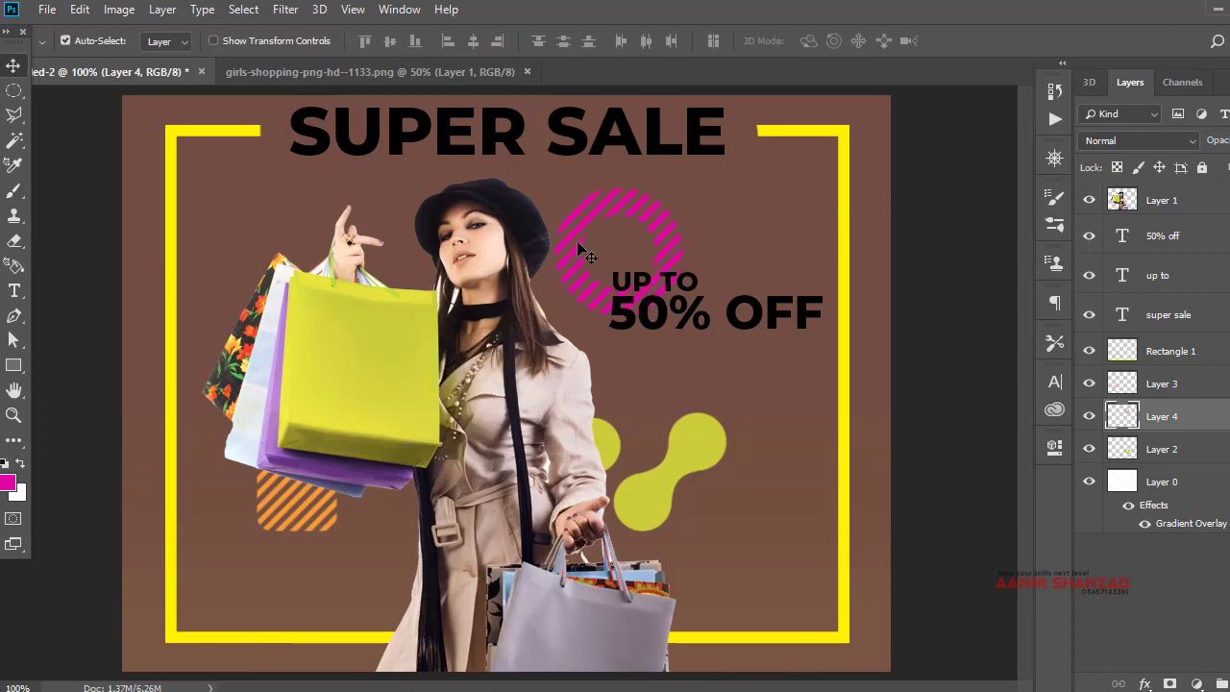
pyautogui.moveTo(576, 241)
pyautogui.mouseDown()
pyautogui.moveTo(300, 229)
pyautogui.moveTo(212, 311)
pyautogui.mouseUp()
pyautogui.click(1200, 493)
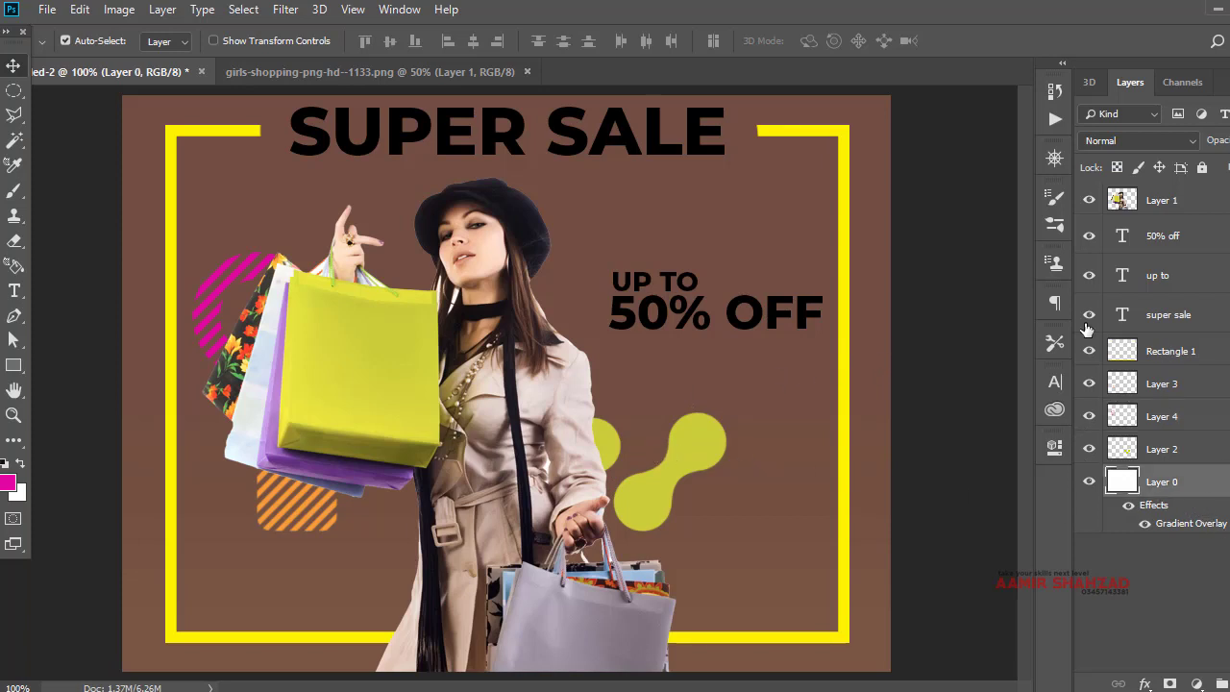
# Undo a rectangle drawn on the wrong layer and make top Layer 1 active
pyautogui.click(25, 368)
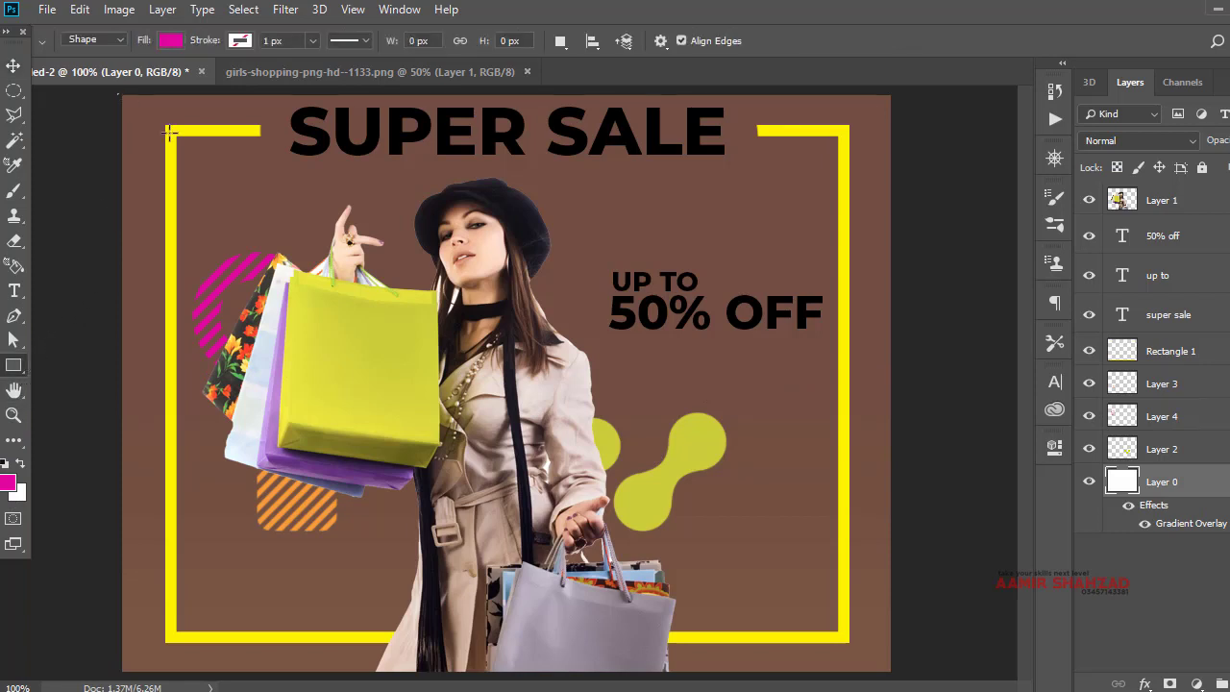
pyautogui.moveTo(119, 94); pyautogui.dragTo(896, 672)
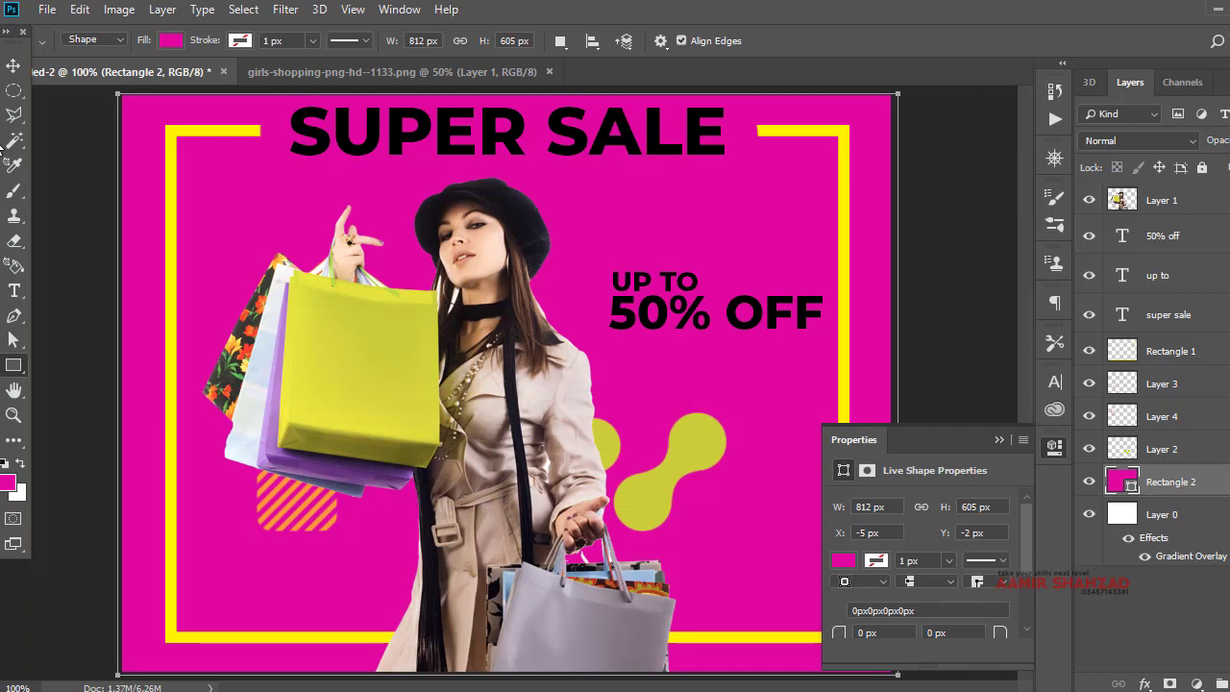
pyautogui.click(80, 9)
pyautogui.click(115, 60)
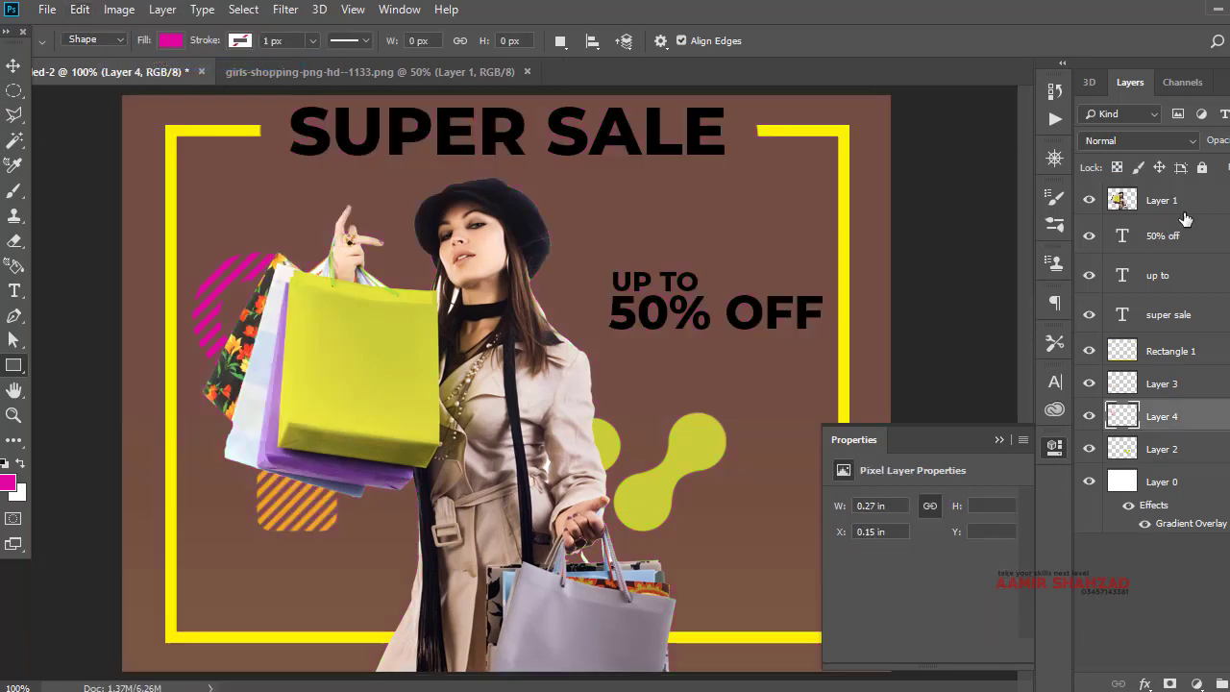
pyautogui.hotkey('ctrl', 'alt', 'z')
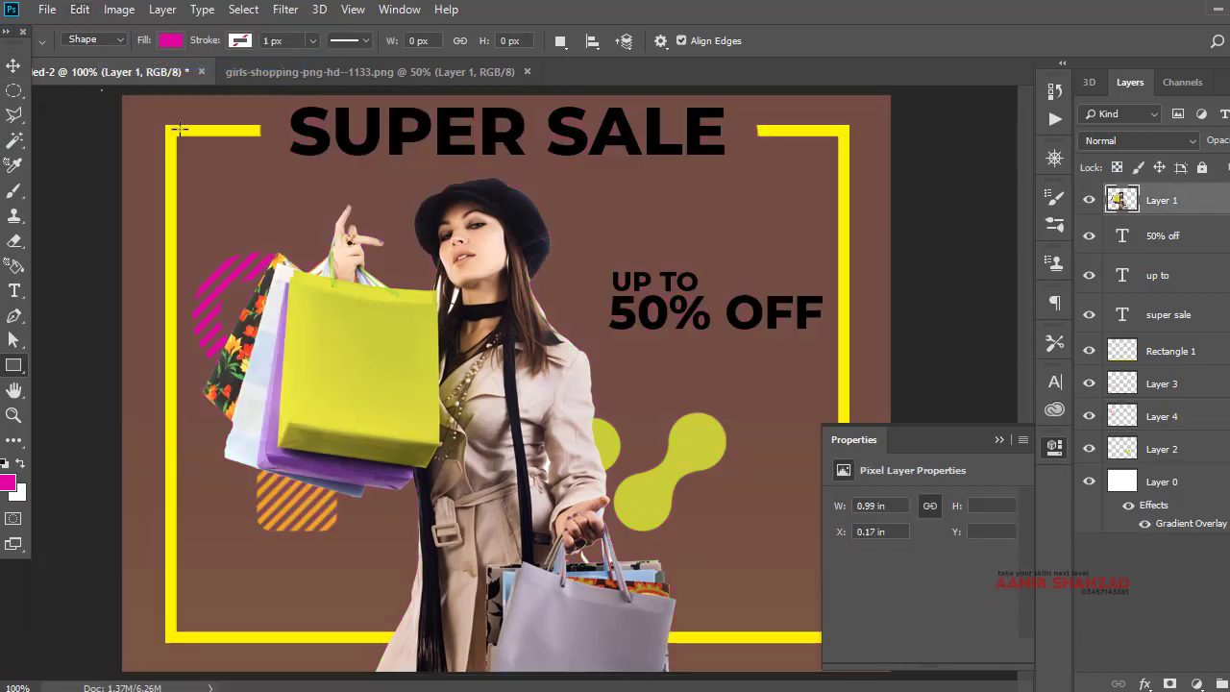
# Draw a rectangle covering the whole poster and fill it with peach
pyautogui.moveTo(102, 91); pyautogui.dragTo(923, 678)
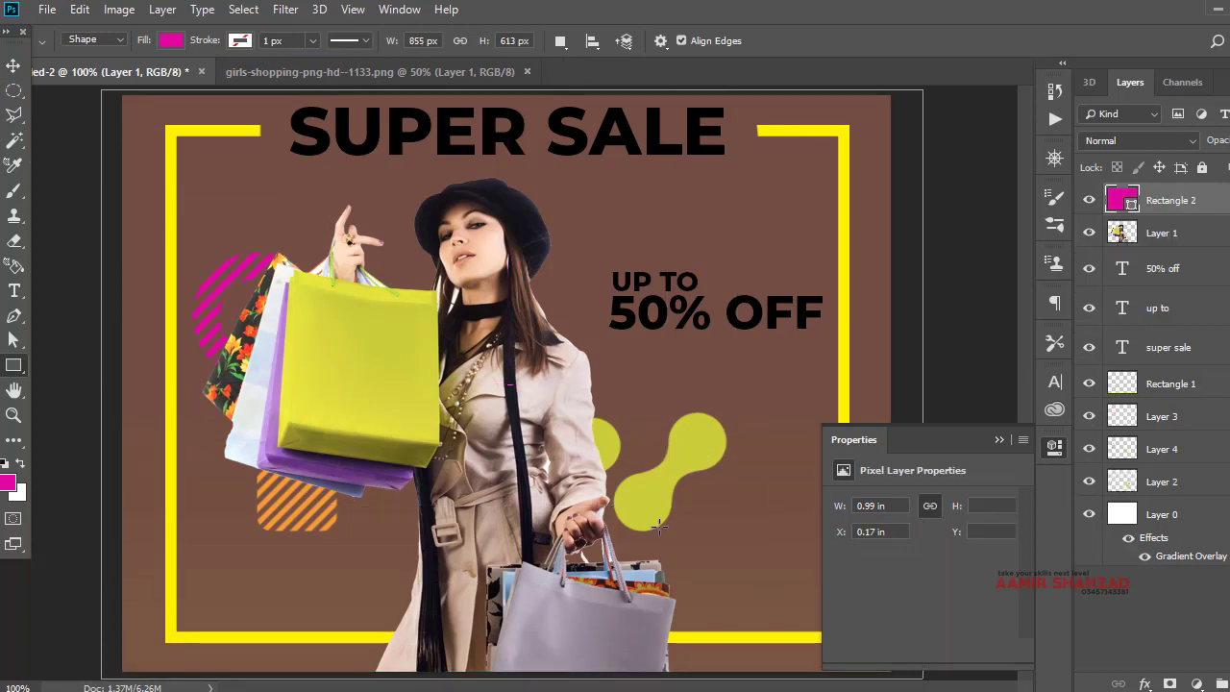
pyautogui.click(172, 41)
pyautogui.click(240, 191)
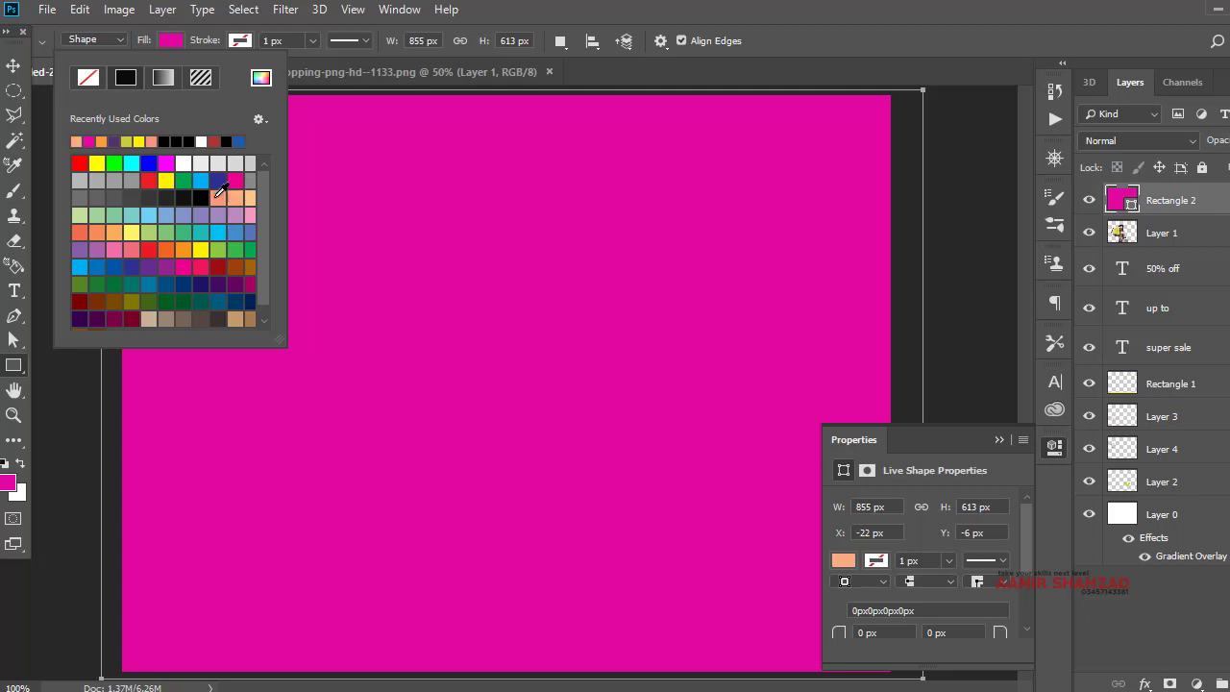
pyautogui.click(14, 65)
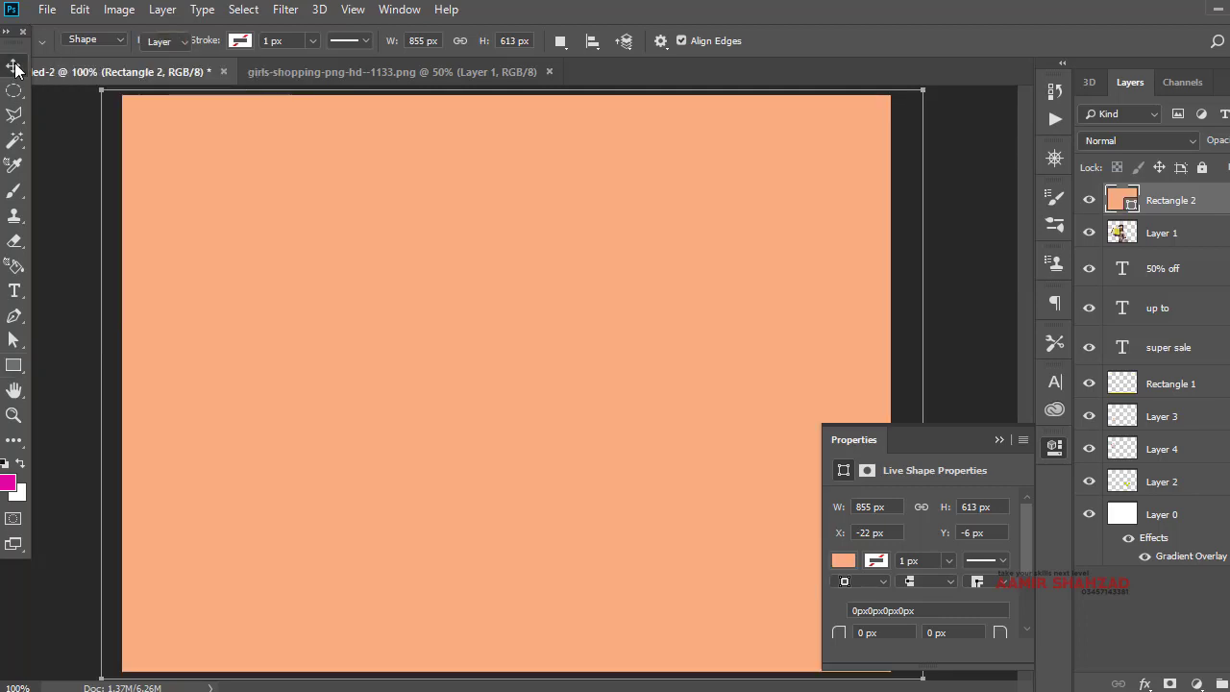
pyautogui.click(1096, 141)
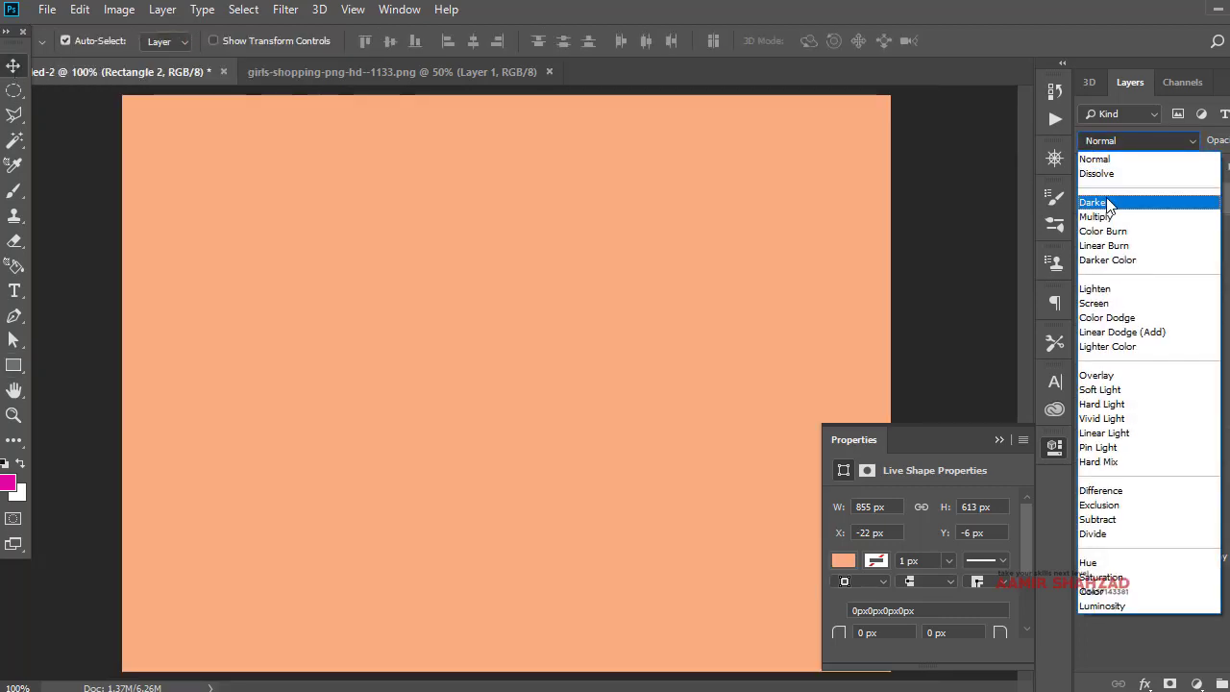
# Step the peach rectangle's blend mode from Darken through the list, settling on Divide
pyautogui.click(1101, 202)
pyautogui.press('Down')
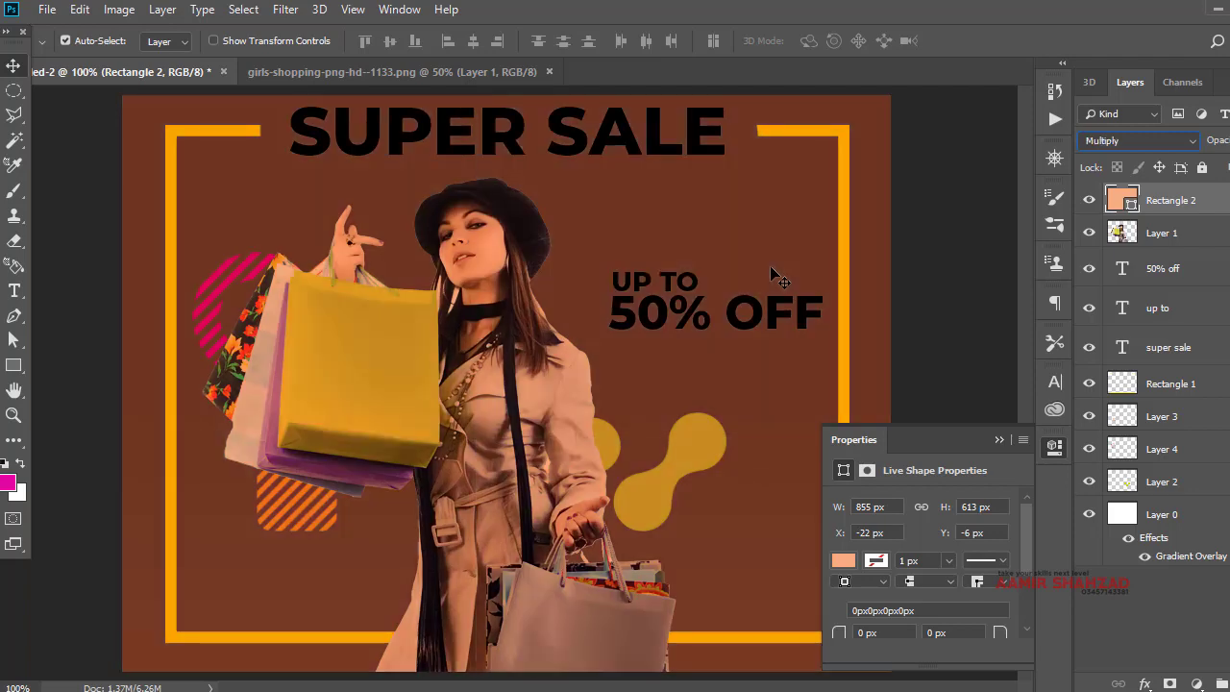
pyautogui.press('Down')
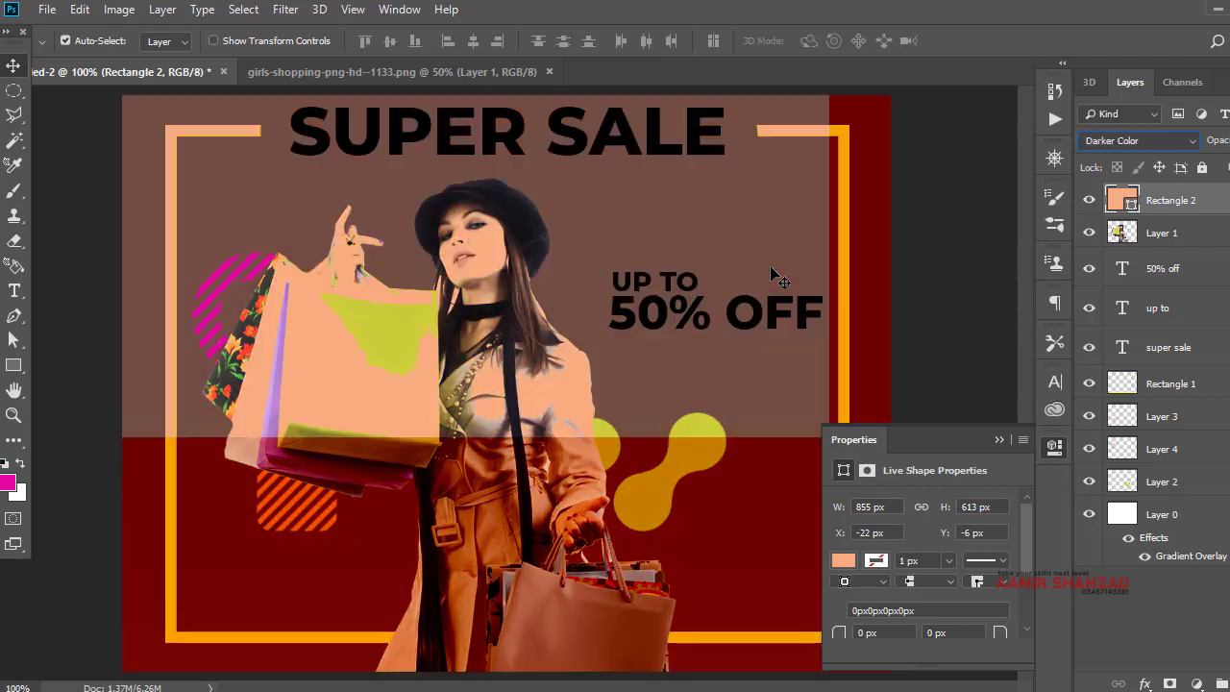
pyautogui.press('Down')
pyautogui.press('Down')
pyautogui.press('Down')
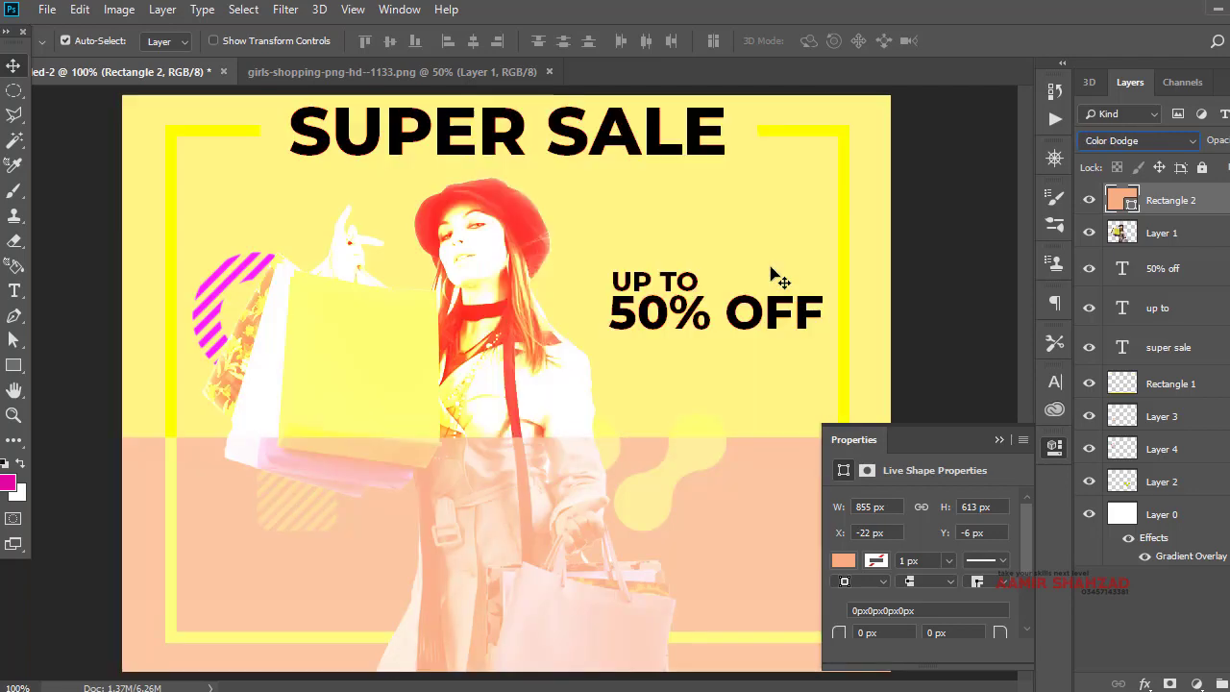
pyautogui.press('Down')
pyautogui.press('Down')
pyautogui.press('Down')
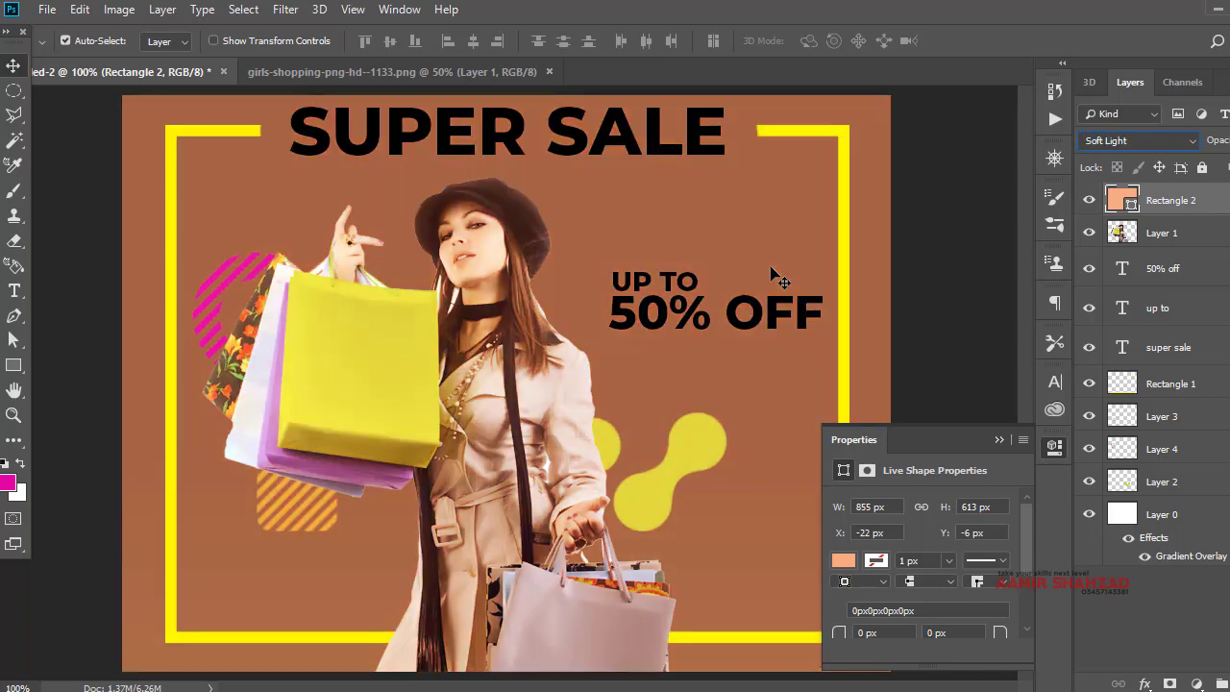
pyautogui.press('Down')
pyautogui.press('Down')
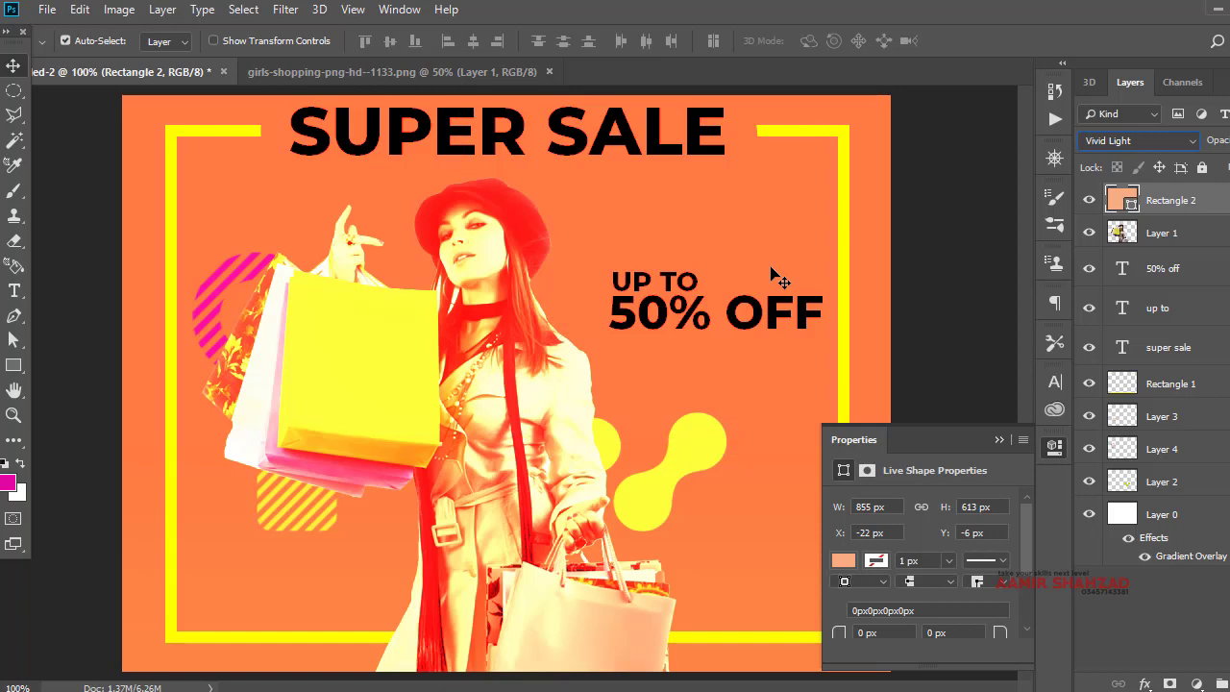
pyautogui.press('Down')
pyautogui.press('Down')
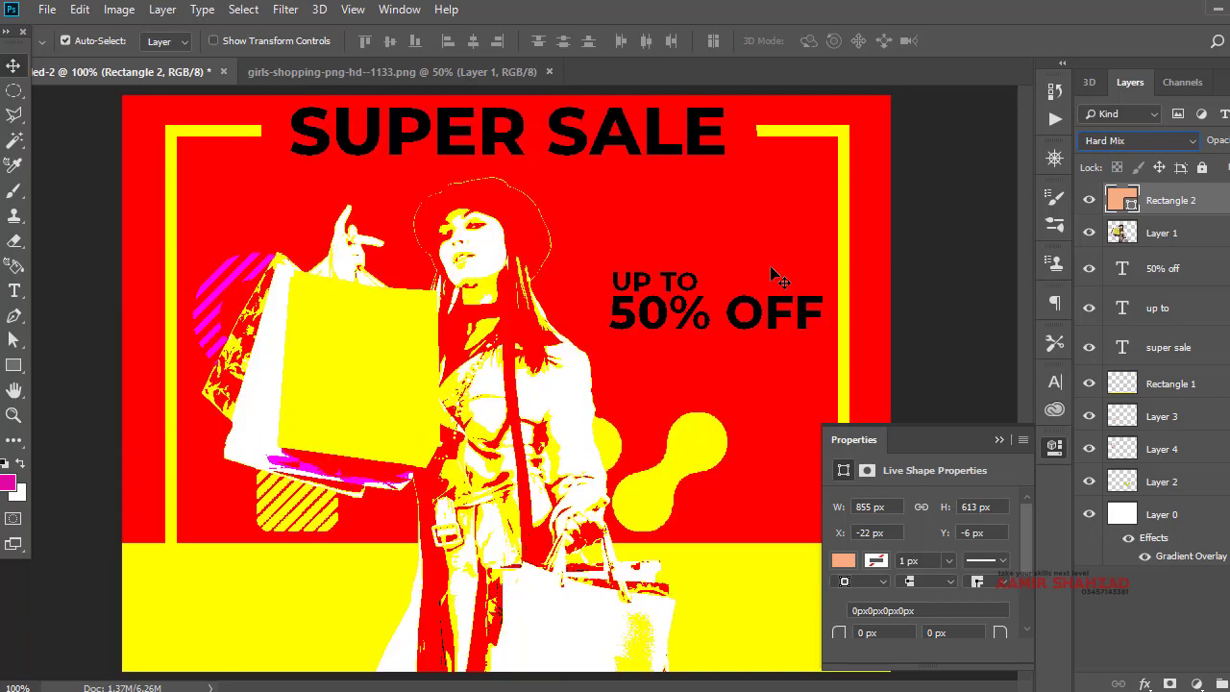
pyautogui.press('Down')
pyautogui.press('Down')
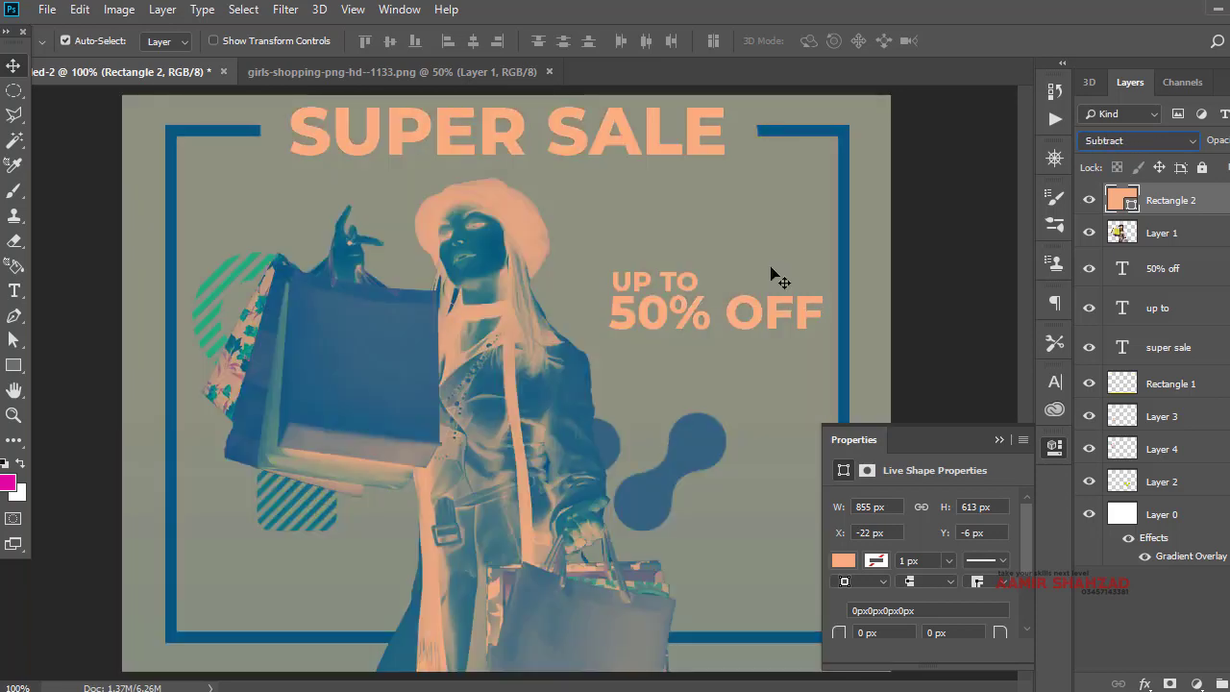
pyautogui.press('Down')
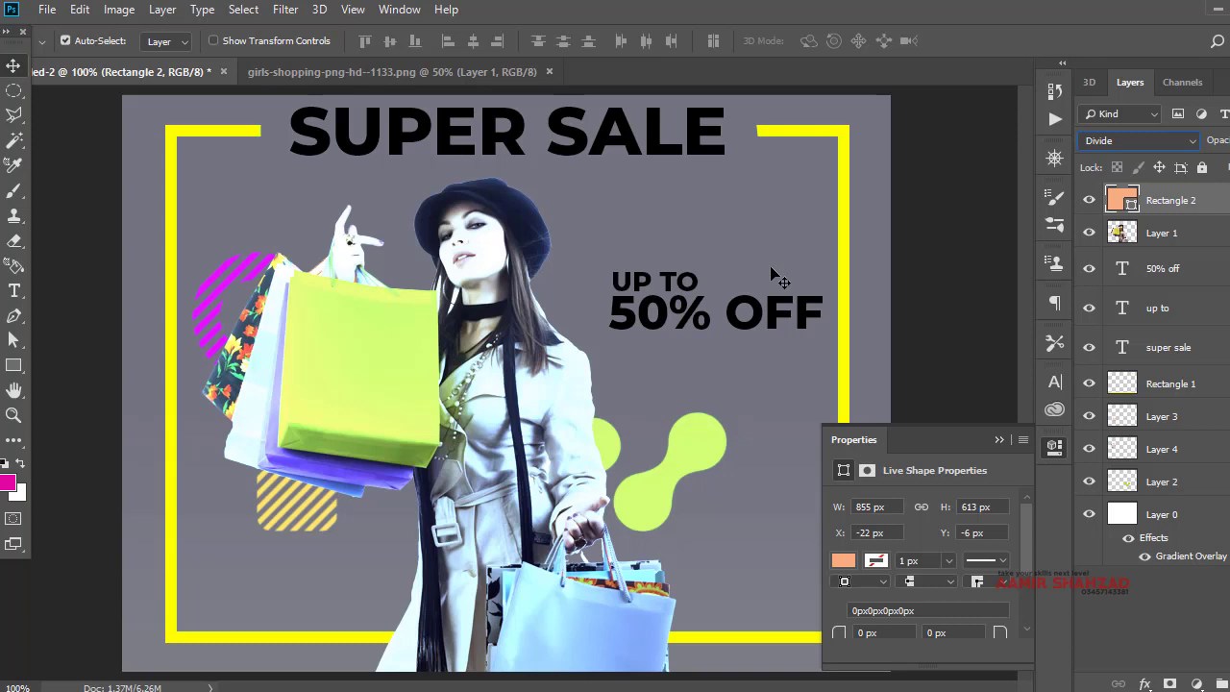
pyautogui.click(1055, 446)
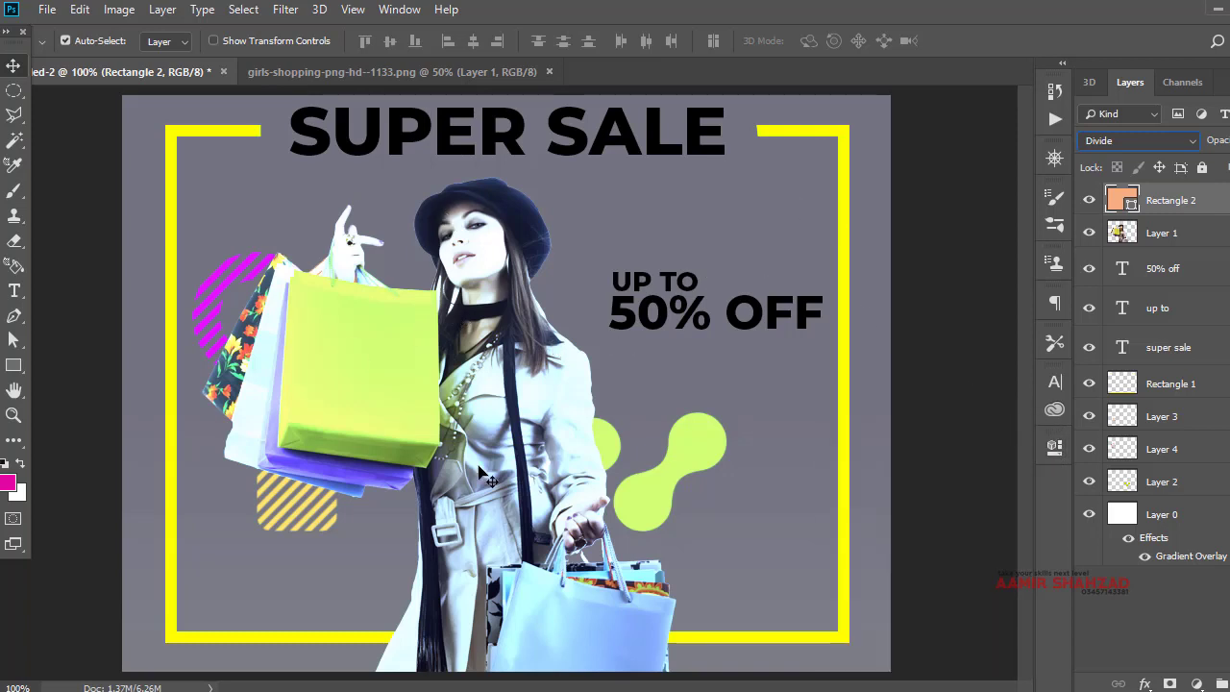